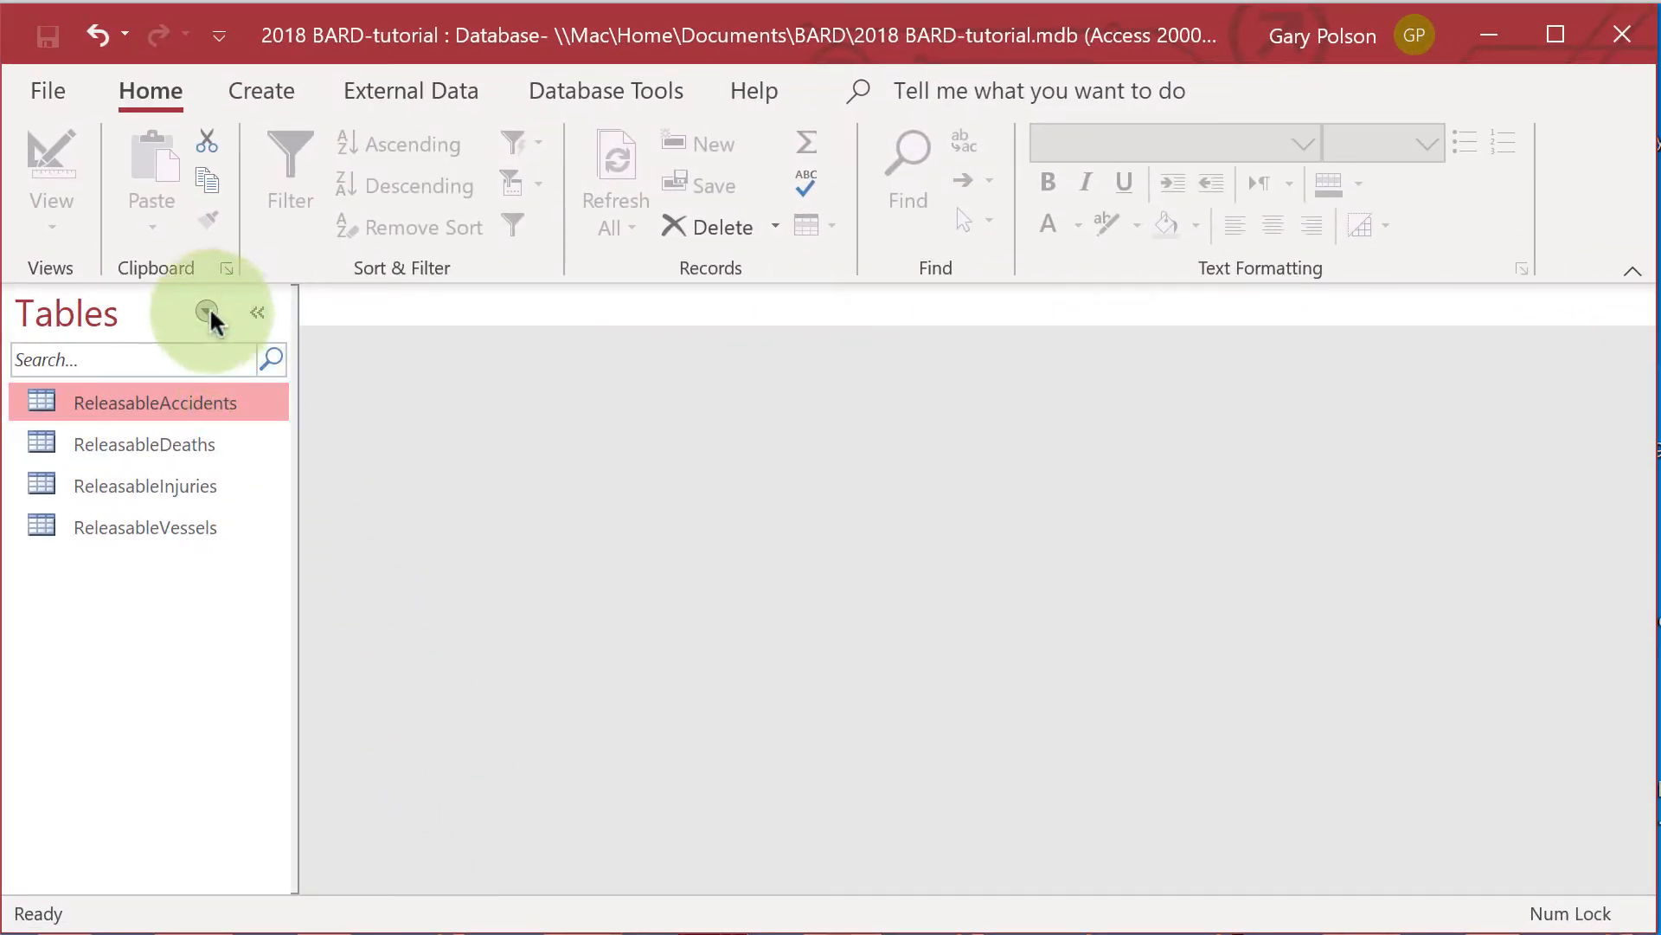
List the database's queries and duplicate the Combined Table gp query under the name Malibu3.
{"action": "left_click", "coordinate": [208, 314]}
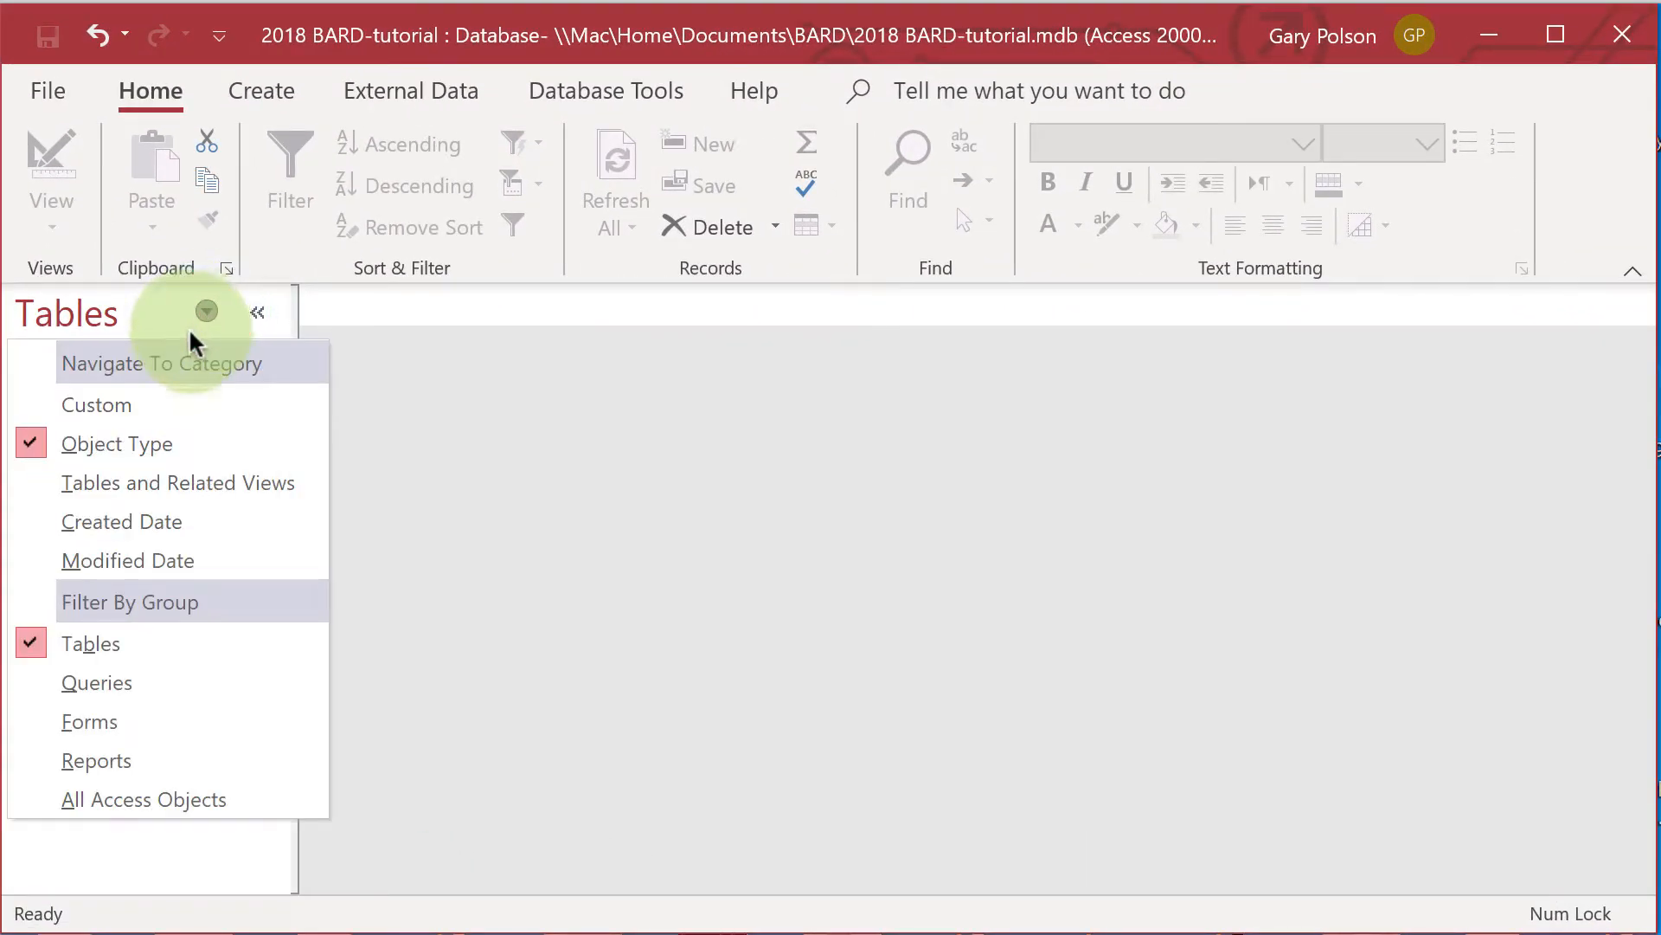
{"action": "left_click", "coordinate": [102, 678]}
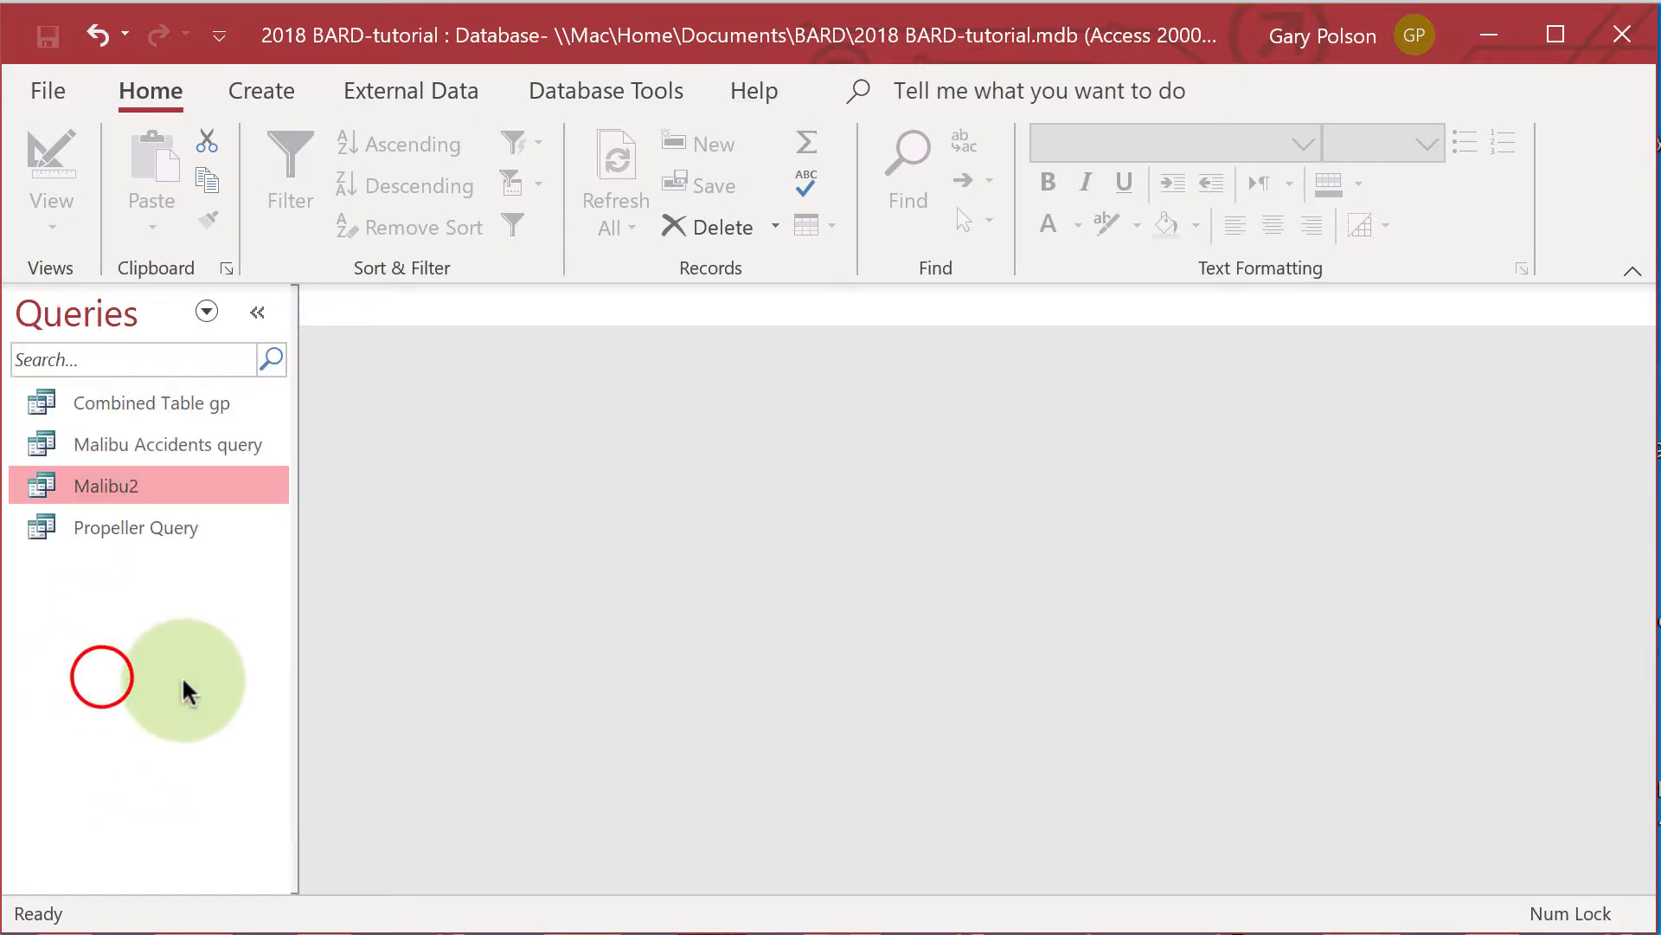
{"action": "left_click", "coordinate": [152, 398]}
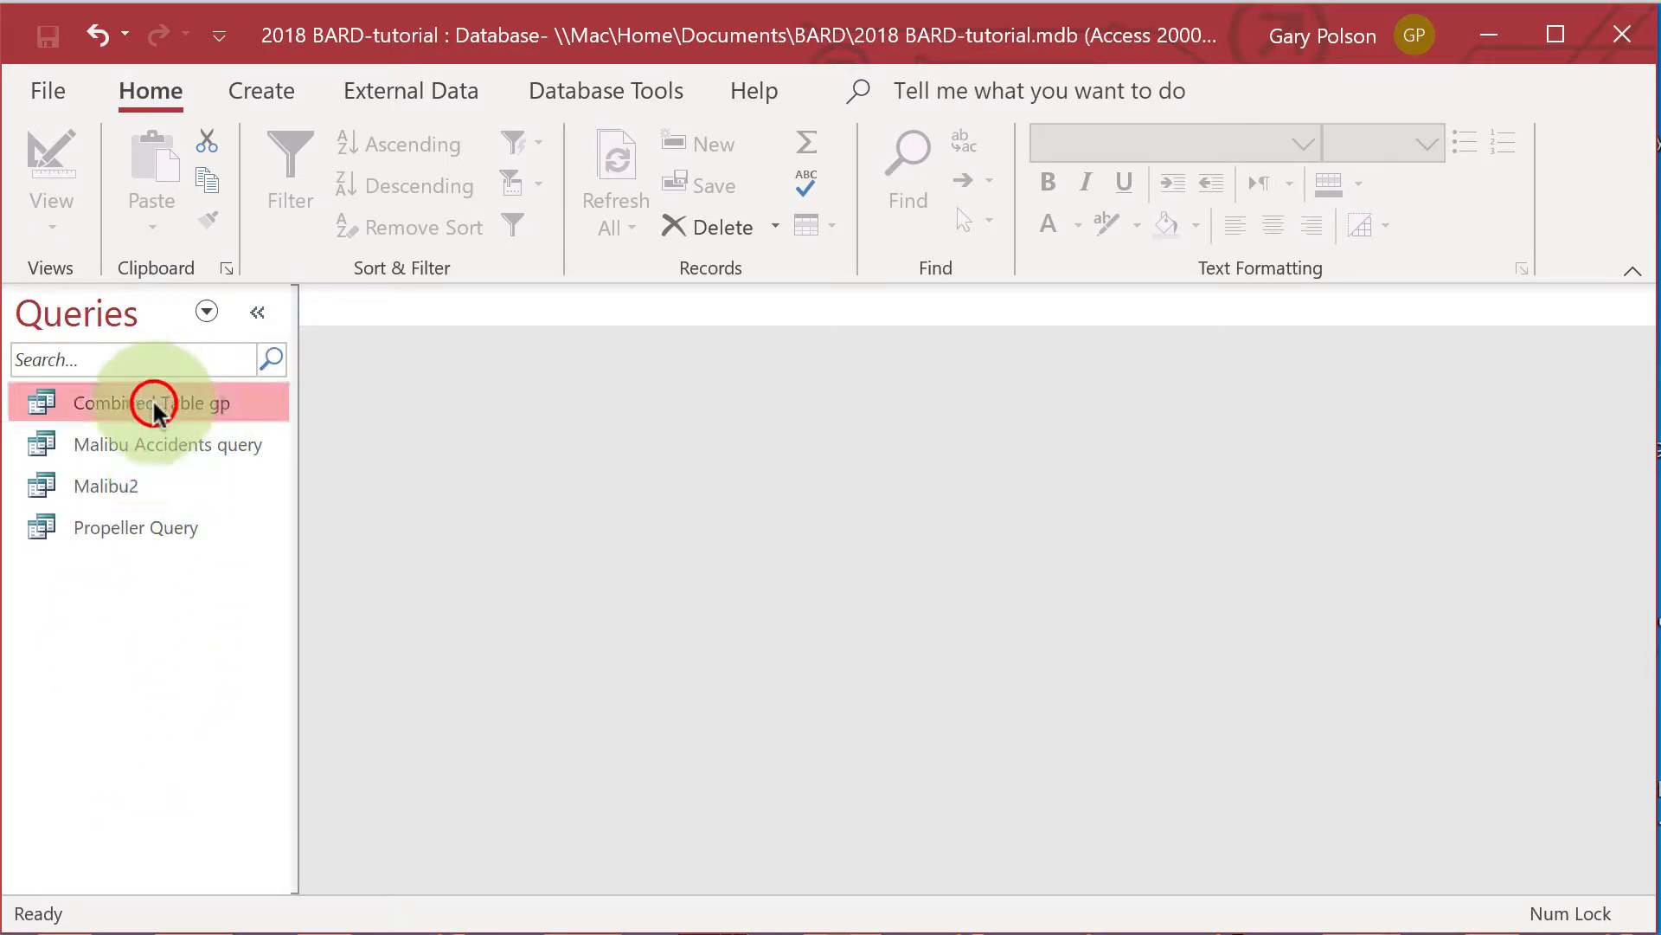
{"action": "right_click", "coordinate": [263, 401]}
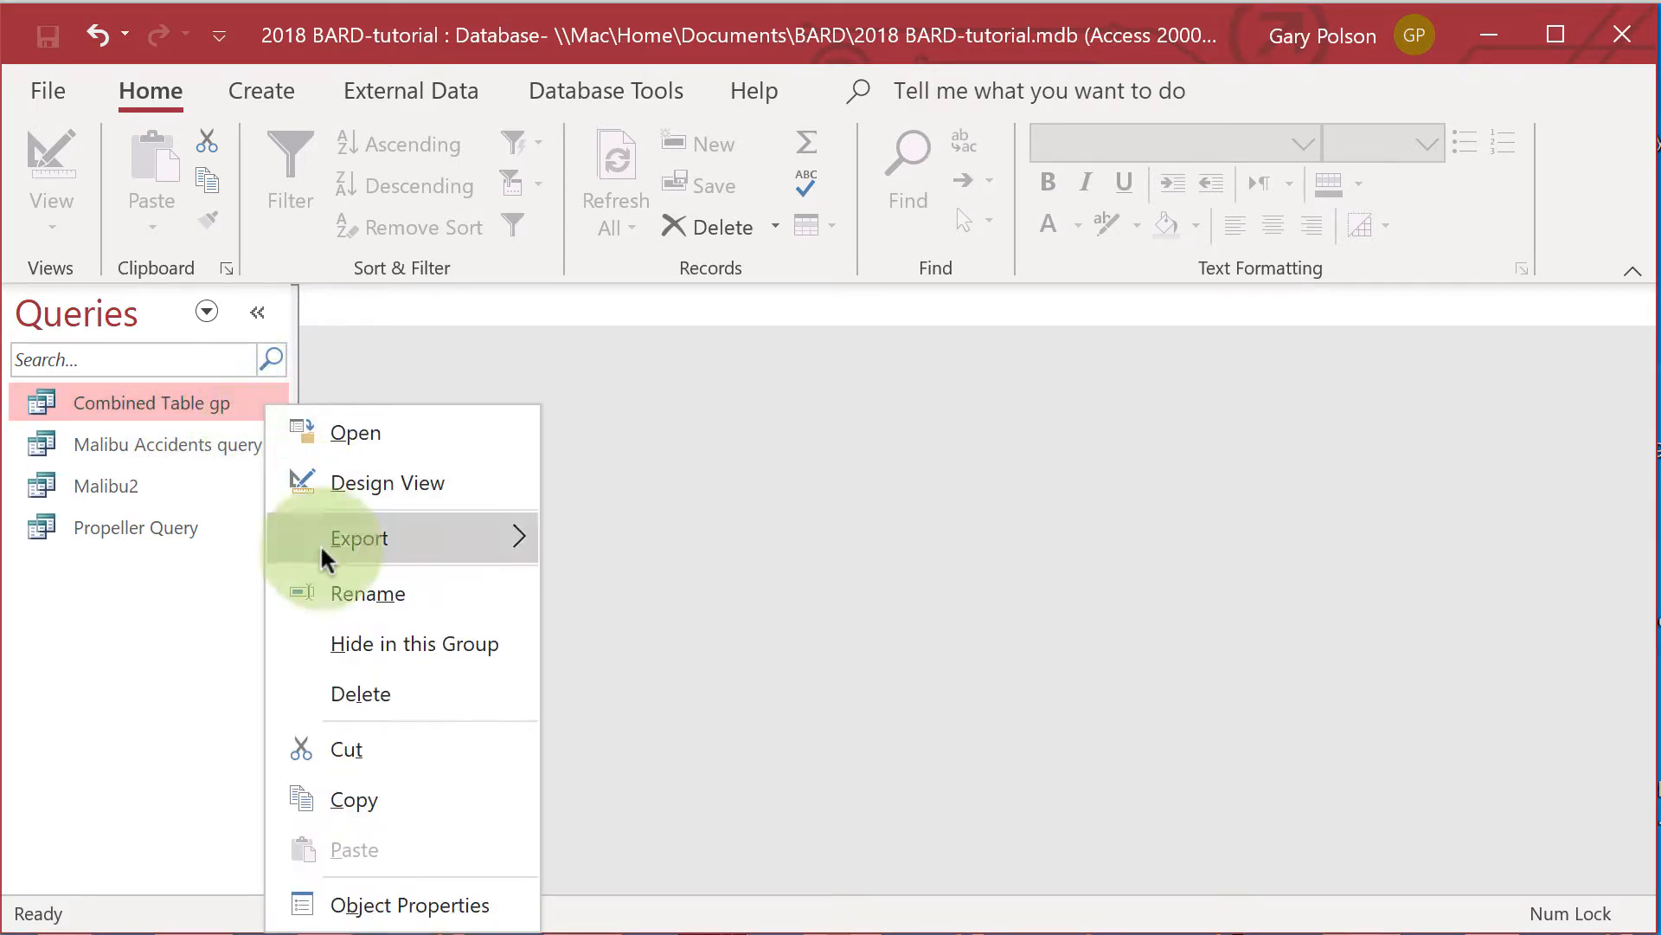
{"action": "left_click", "coordinate": [358, 789]}
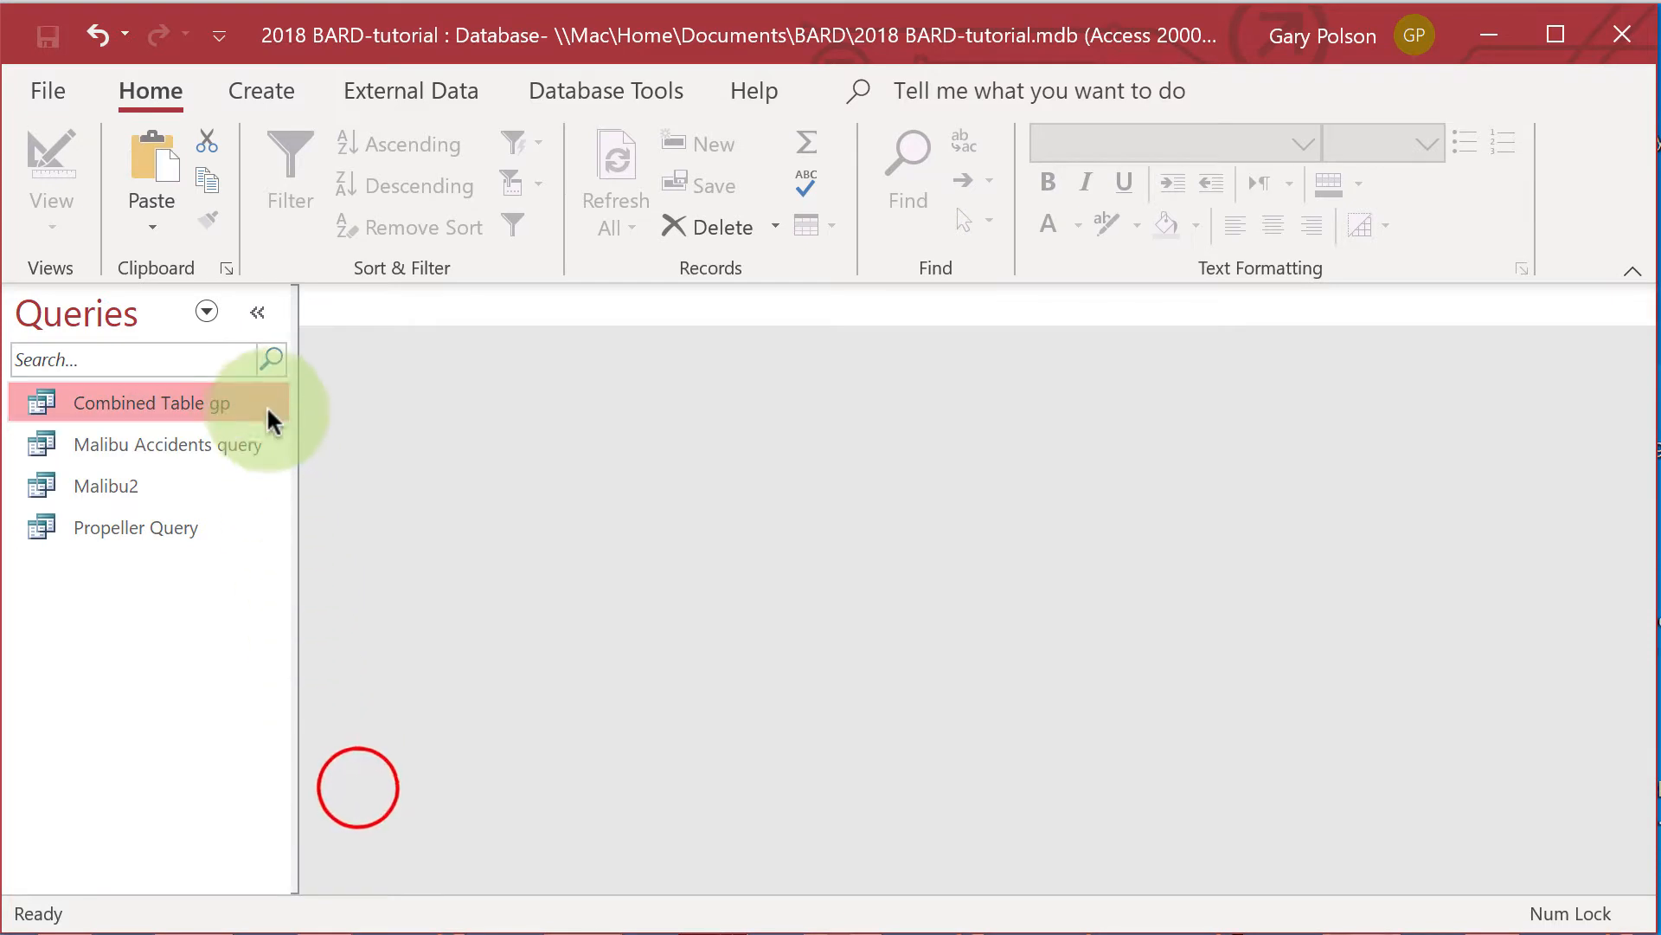
{"action": "right_click", "coordinate": [263, 404]}
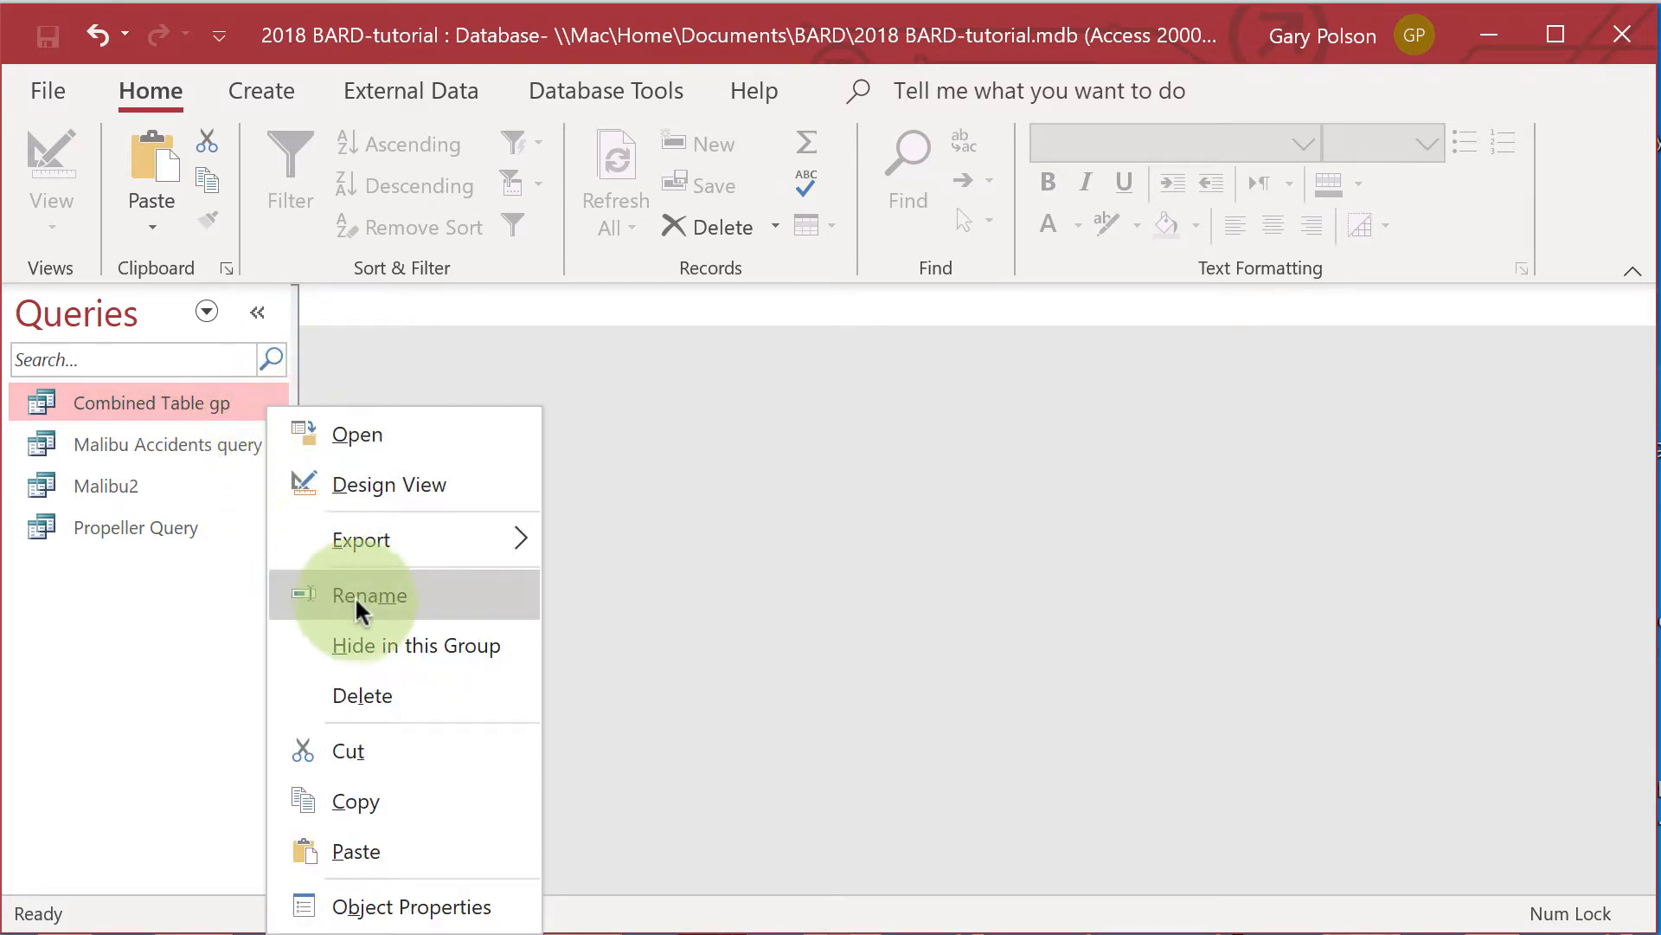
{"action": "left_click", "coordinate": [361, 852]}
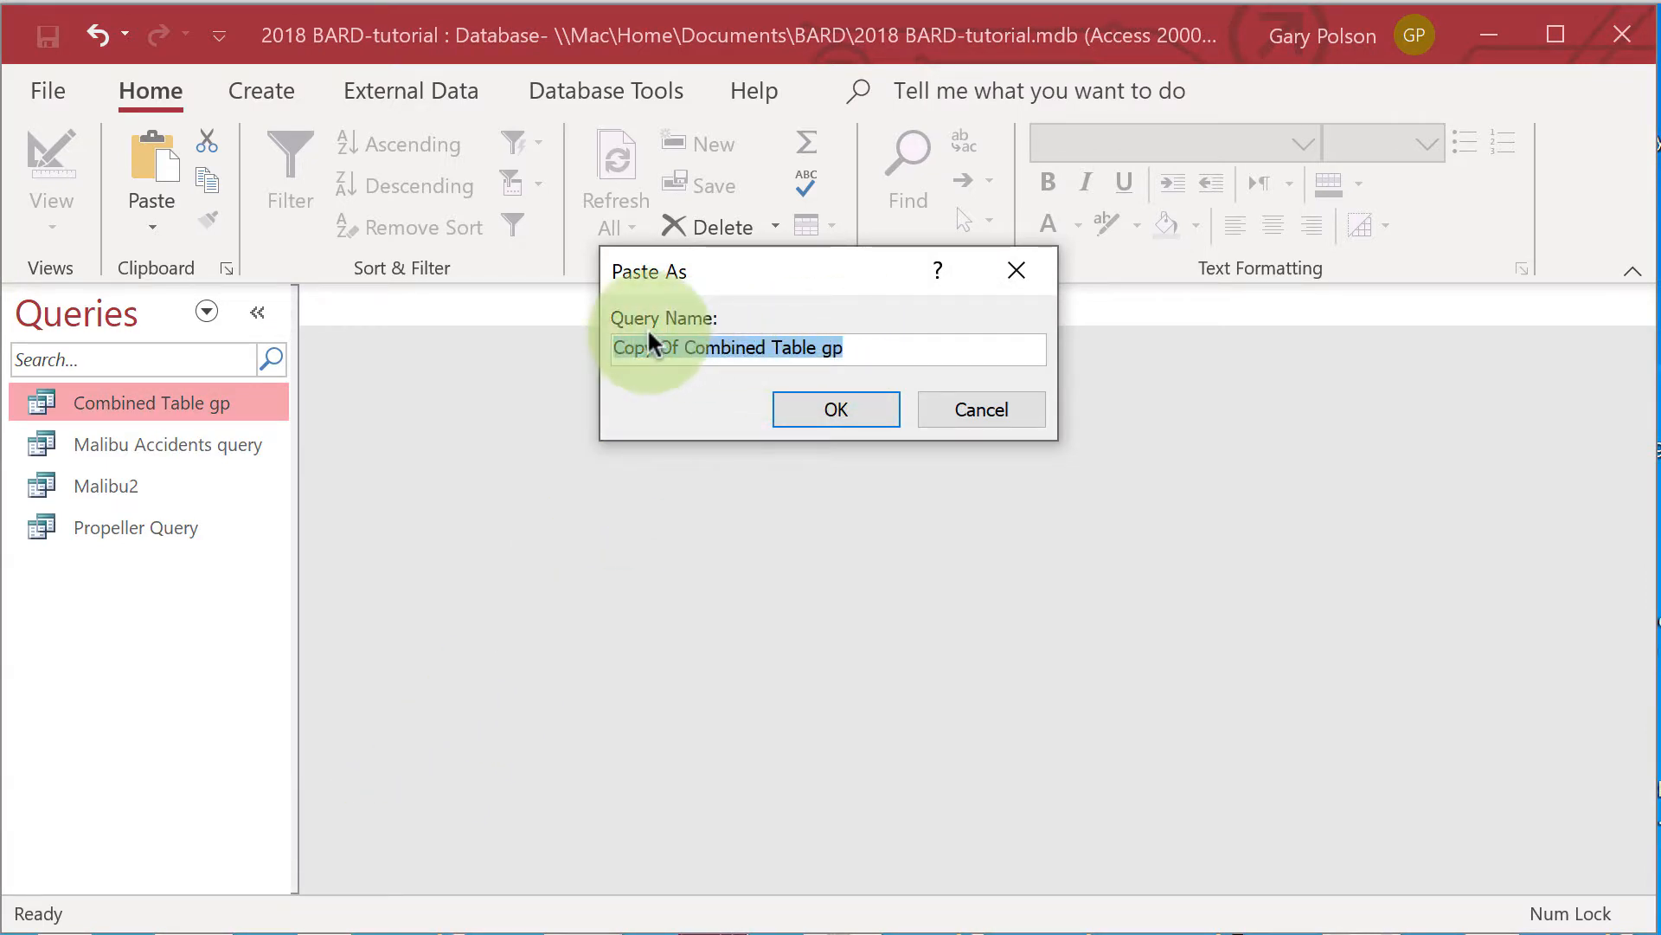
{"action": "type", "text": "Malibu3"}
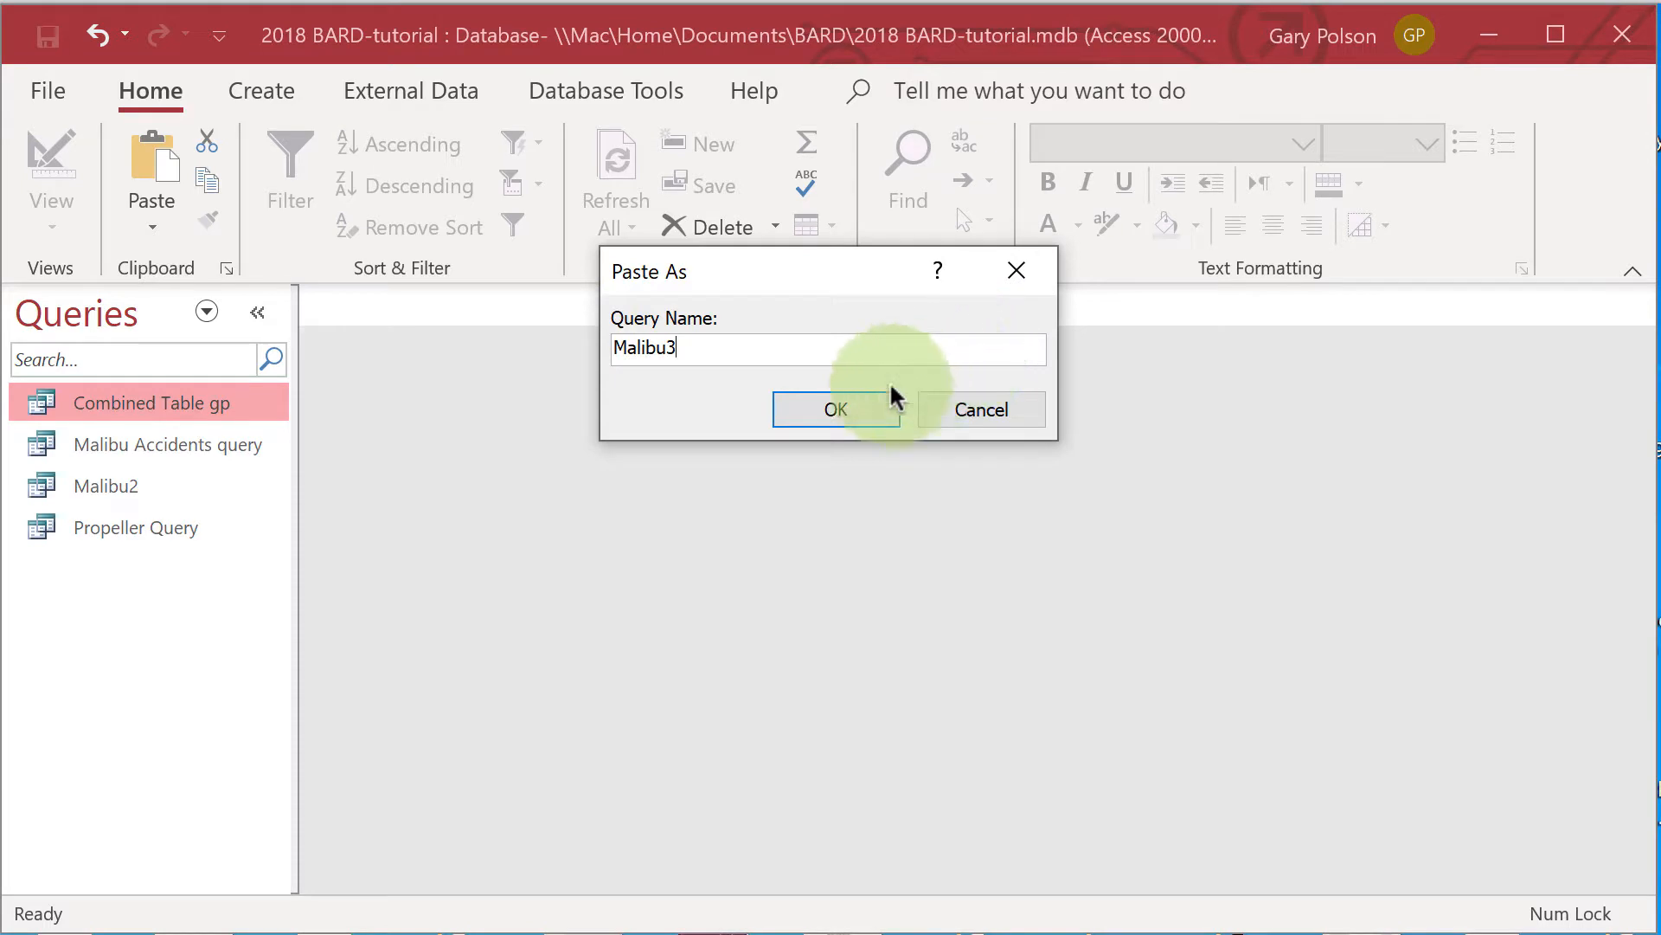
{"action": "left_click", "coordinate": [839, 409]}
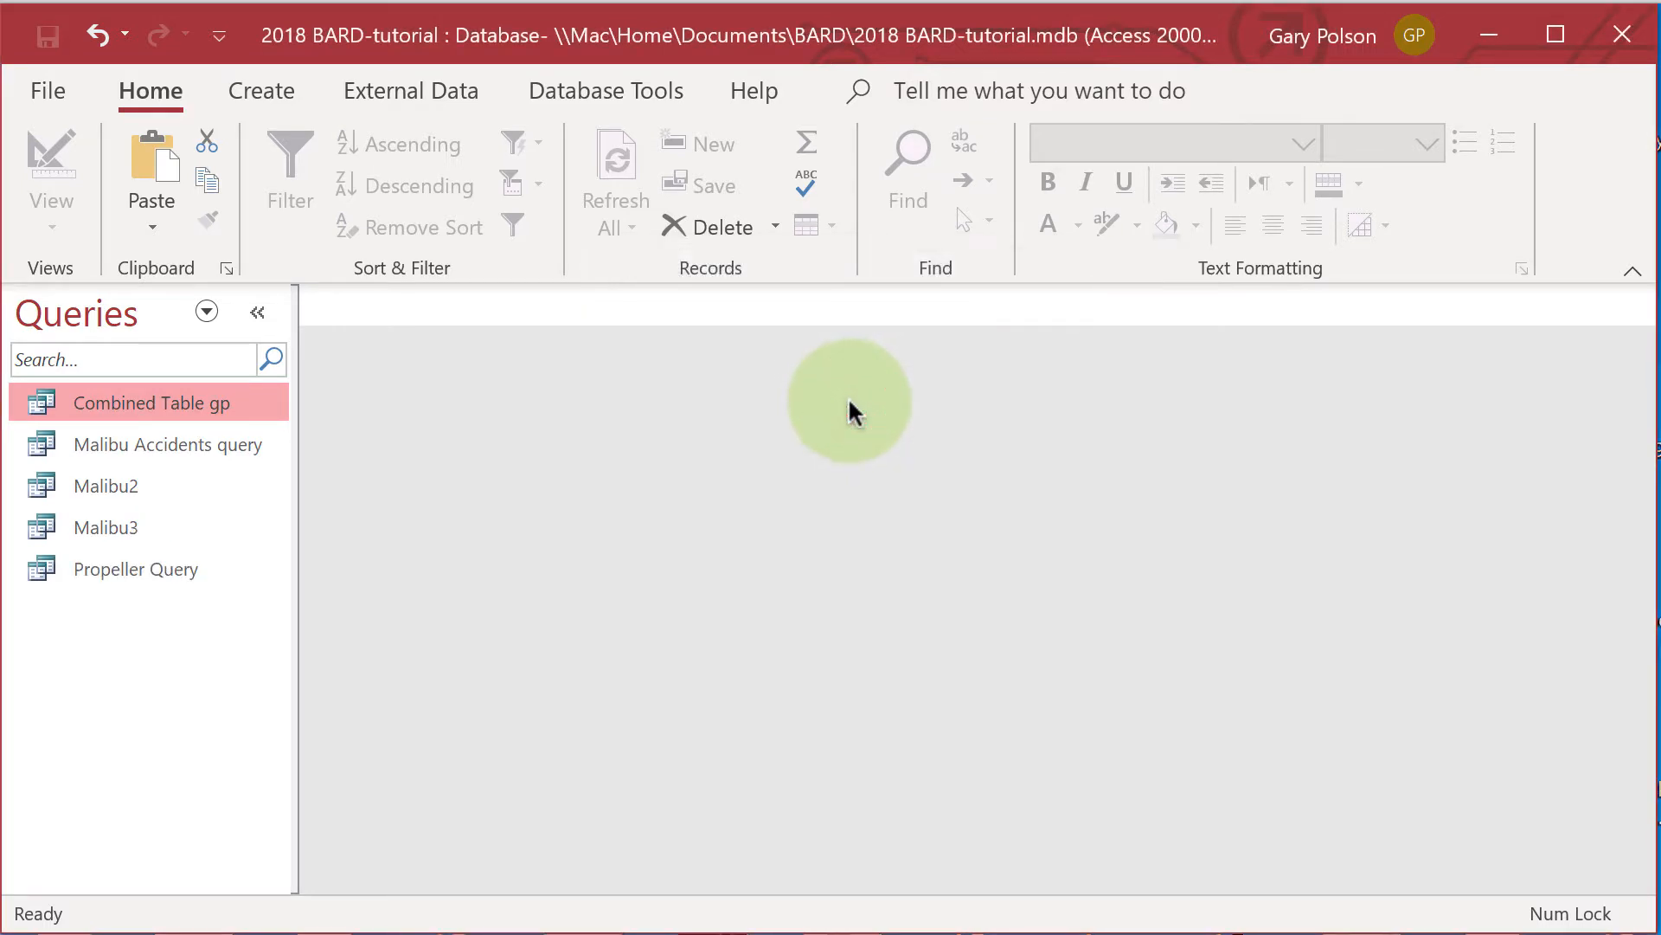
Open the Malibu3 query in Design View and enlarge the design grid so its criteria rows are accessible.
{"action": "double_click", "coordinate": [147, 524]}
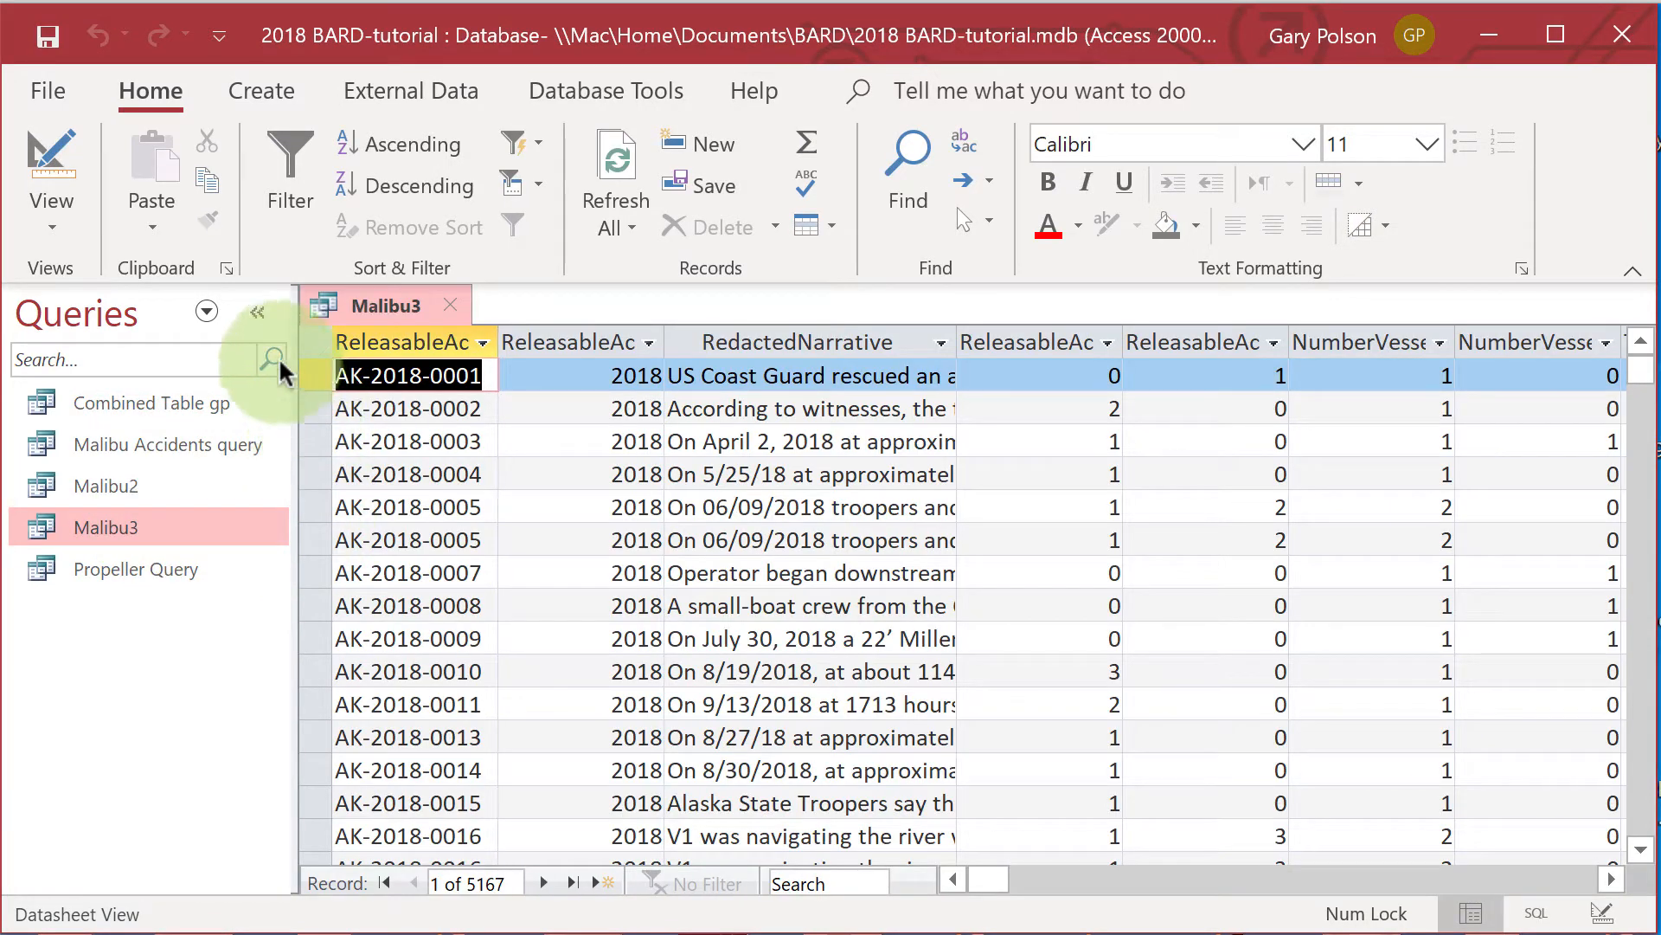
{"action": "left_click", "coordinate": [47, 227]}
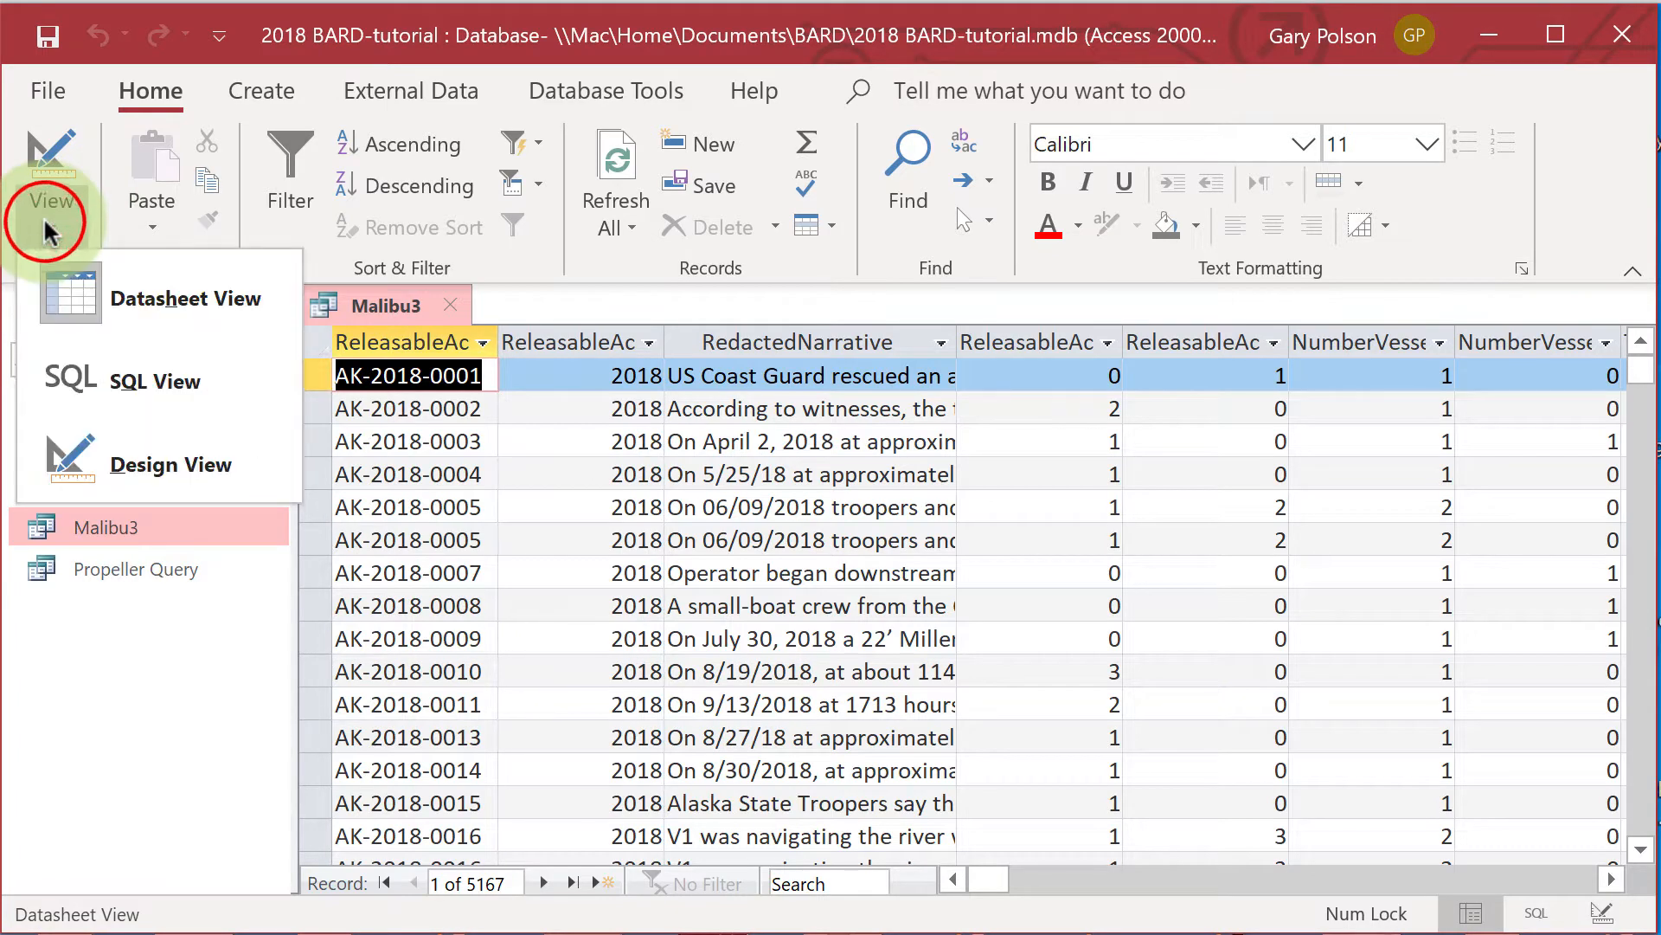
{"action": "left_click", "coordinate": [131, 469]}
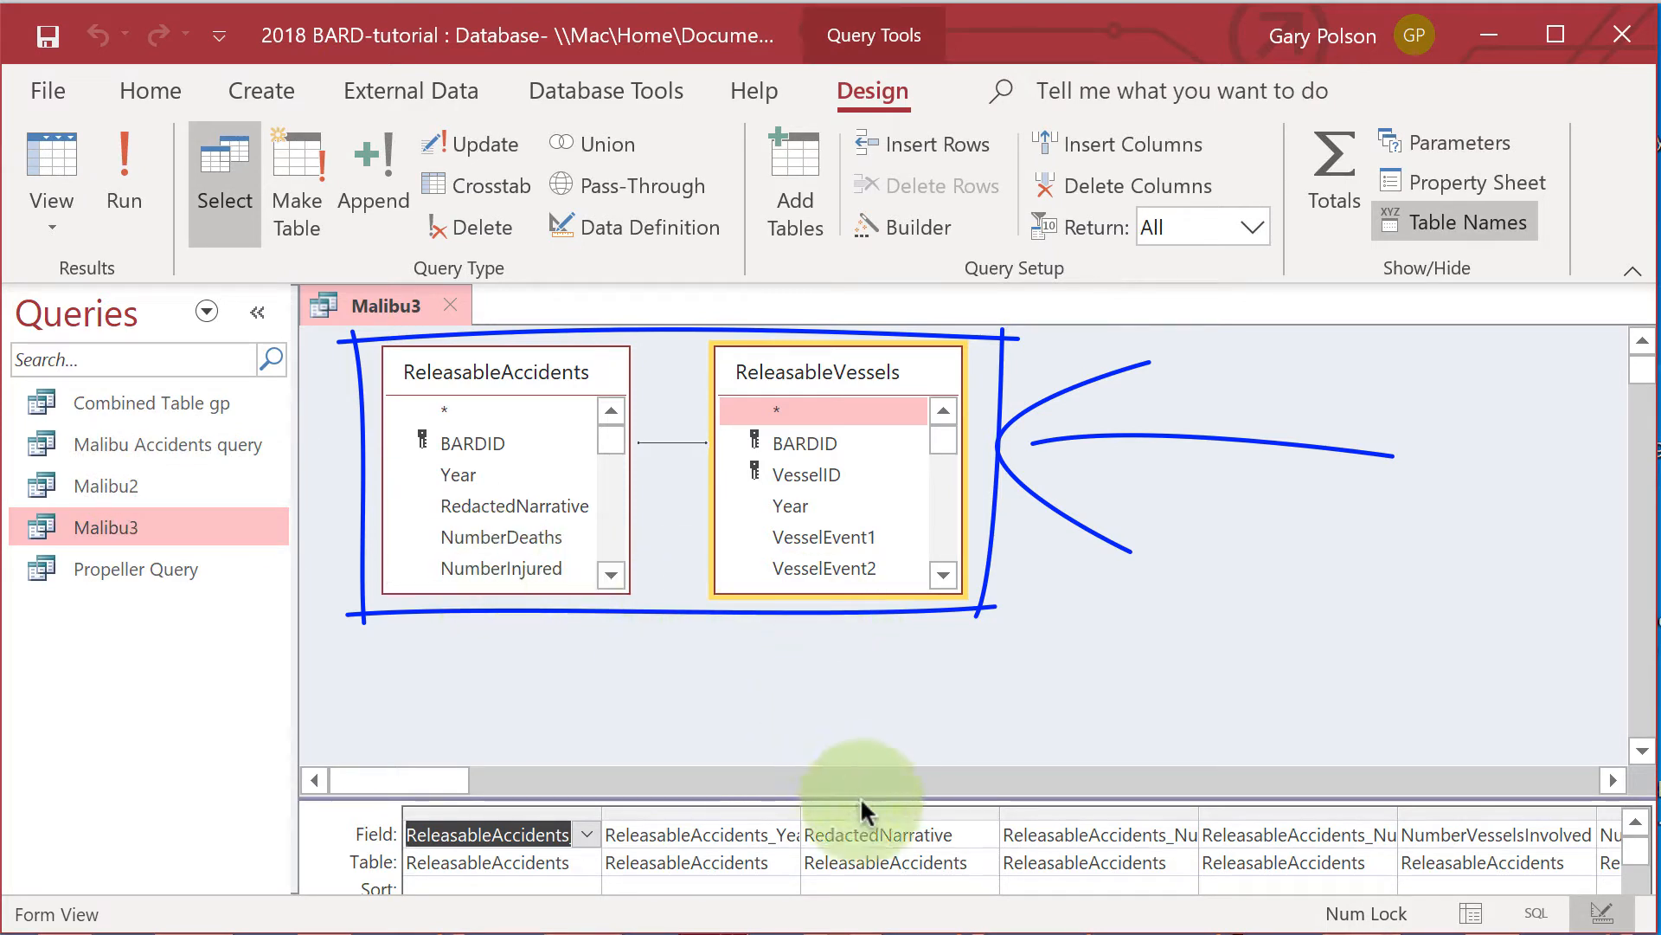
{"action": "left_click_drag", "start_coordinate": [957, 795], "coordinate": [957, 724]}
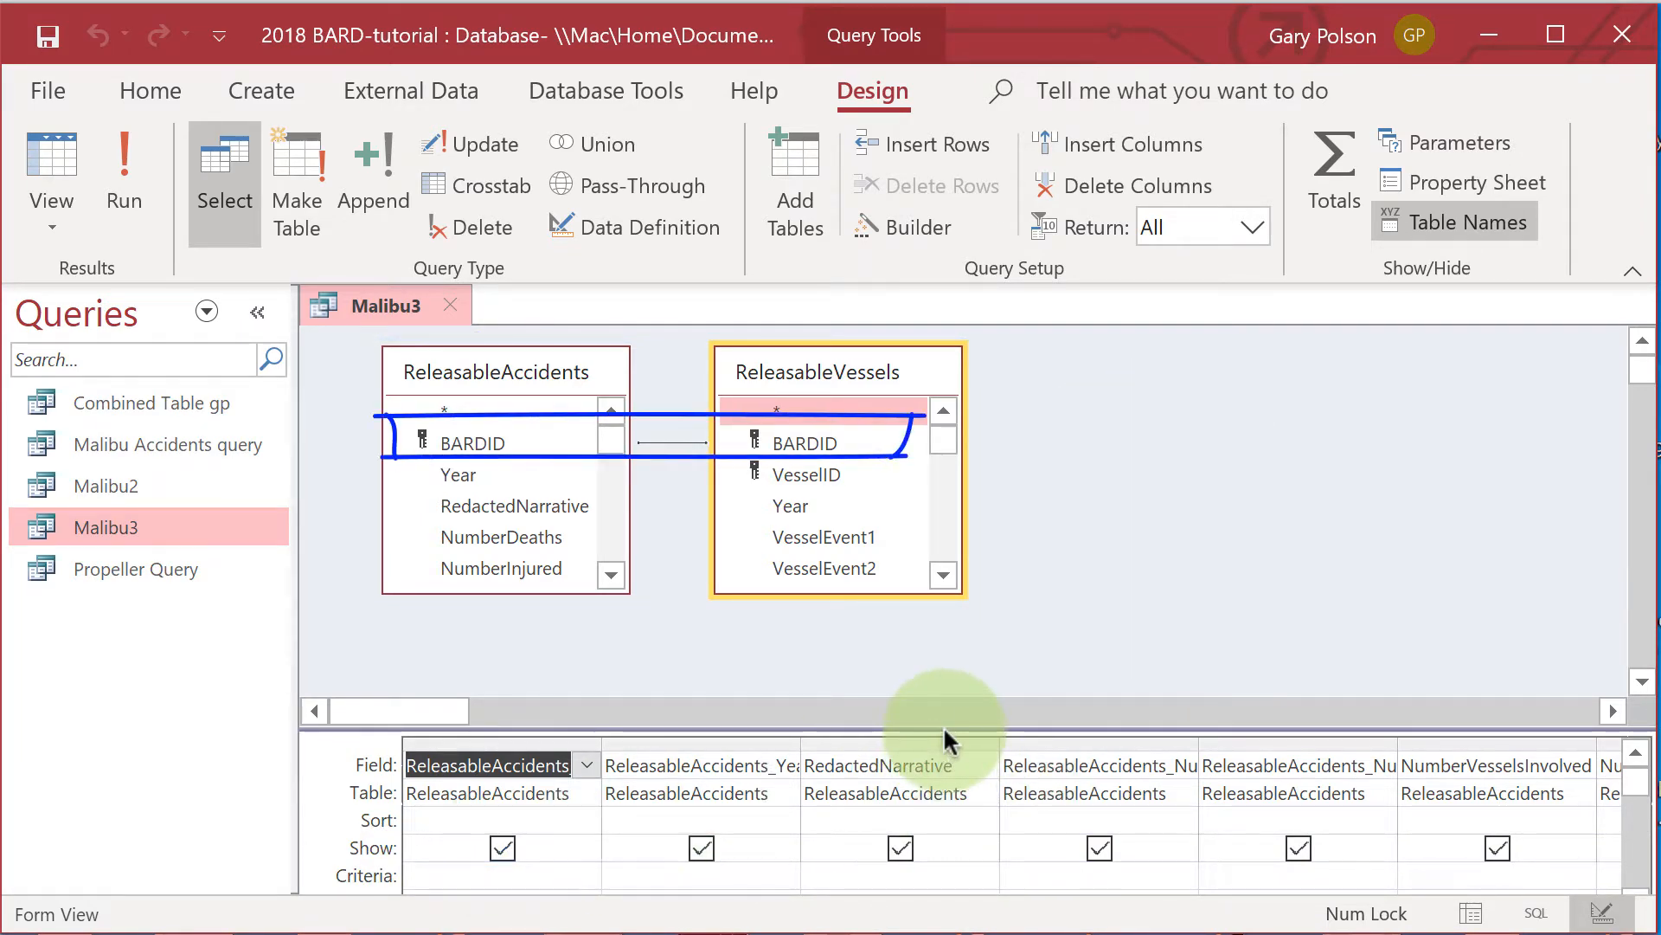
{"action": "left_click_drag", "start_coordinate": [944, 727], "coordinate": [943, 653]}
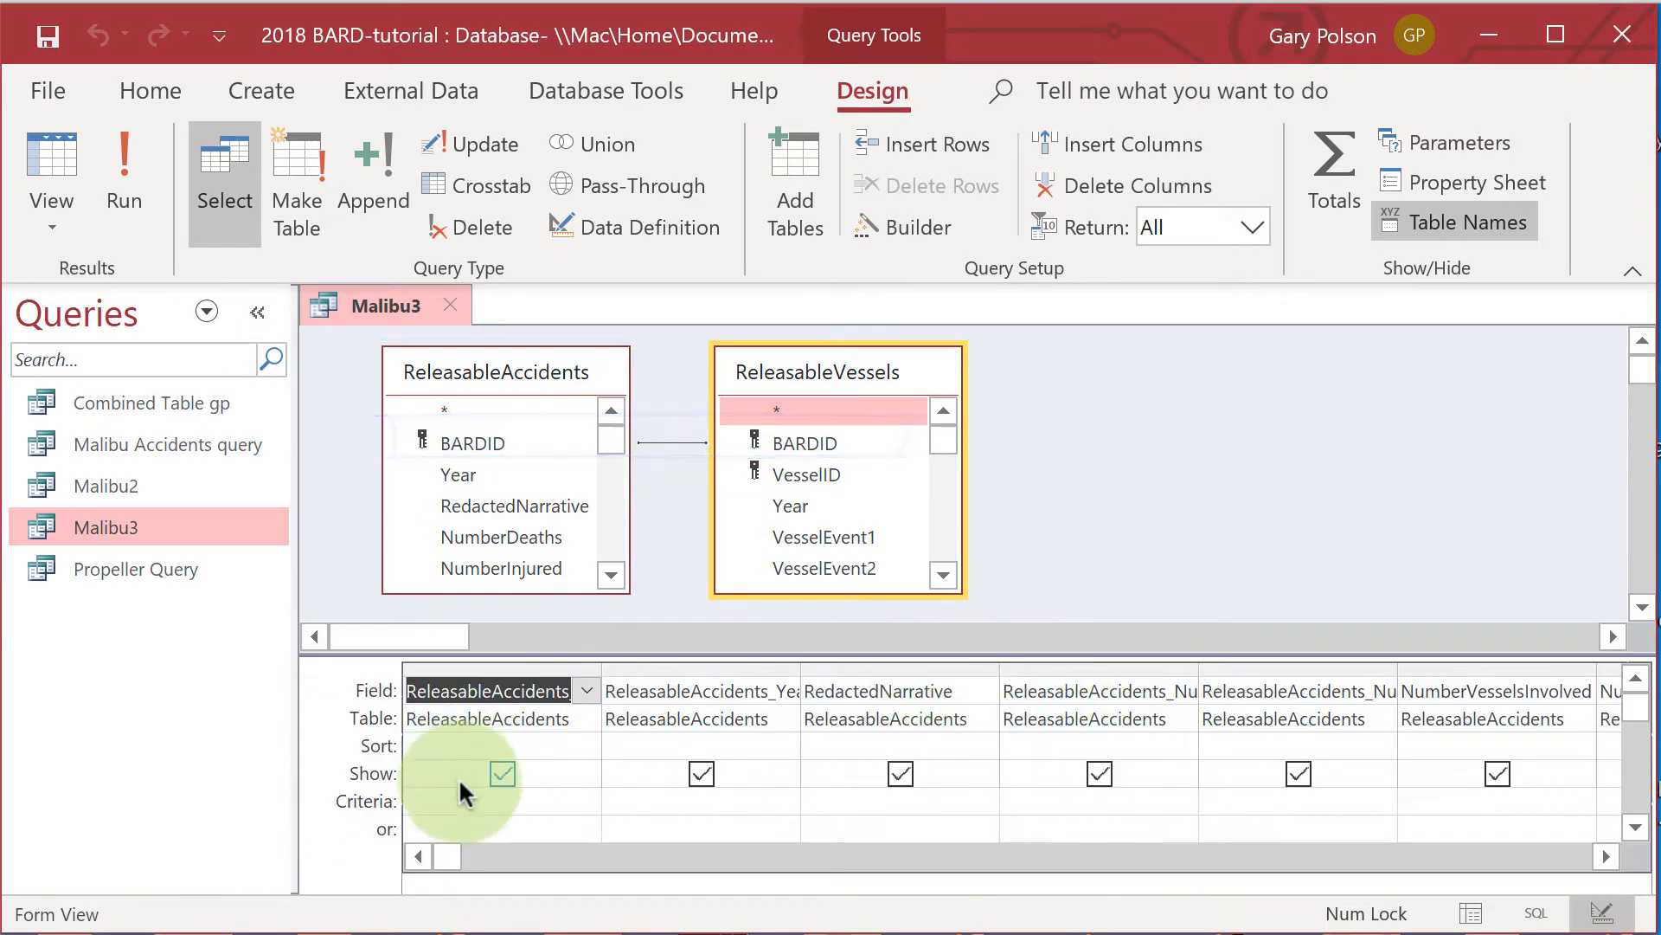
Set the criterion Like "*Malibu*" for the Manufacturer field of ReleasableVessels.
{"action": "mouse_move", "coordinate": [452, 852]}
{"action": "left_mouse_down"}
{"action": "mouse_move", "coordinate": [754, 904]}
{"action": "mouse_move", "coordinate": [1333, 924]}
{"action": "left_mouse_up"}
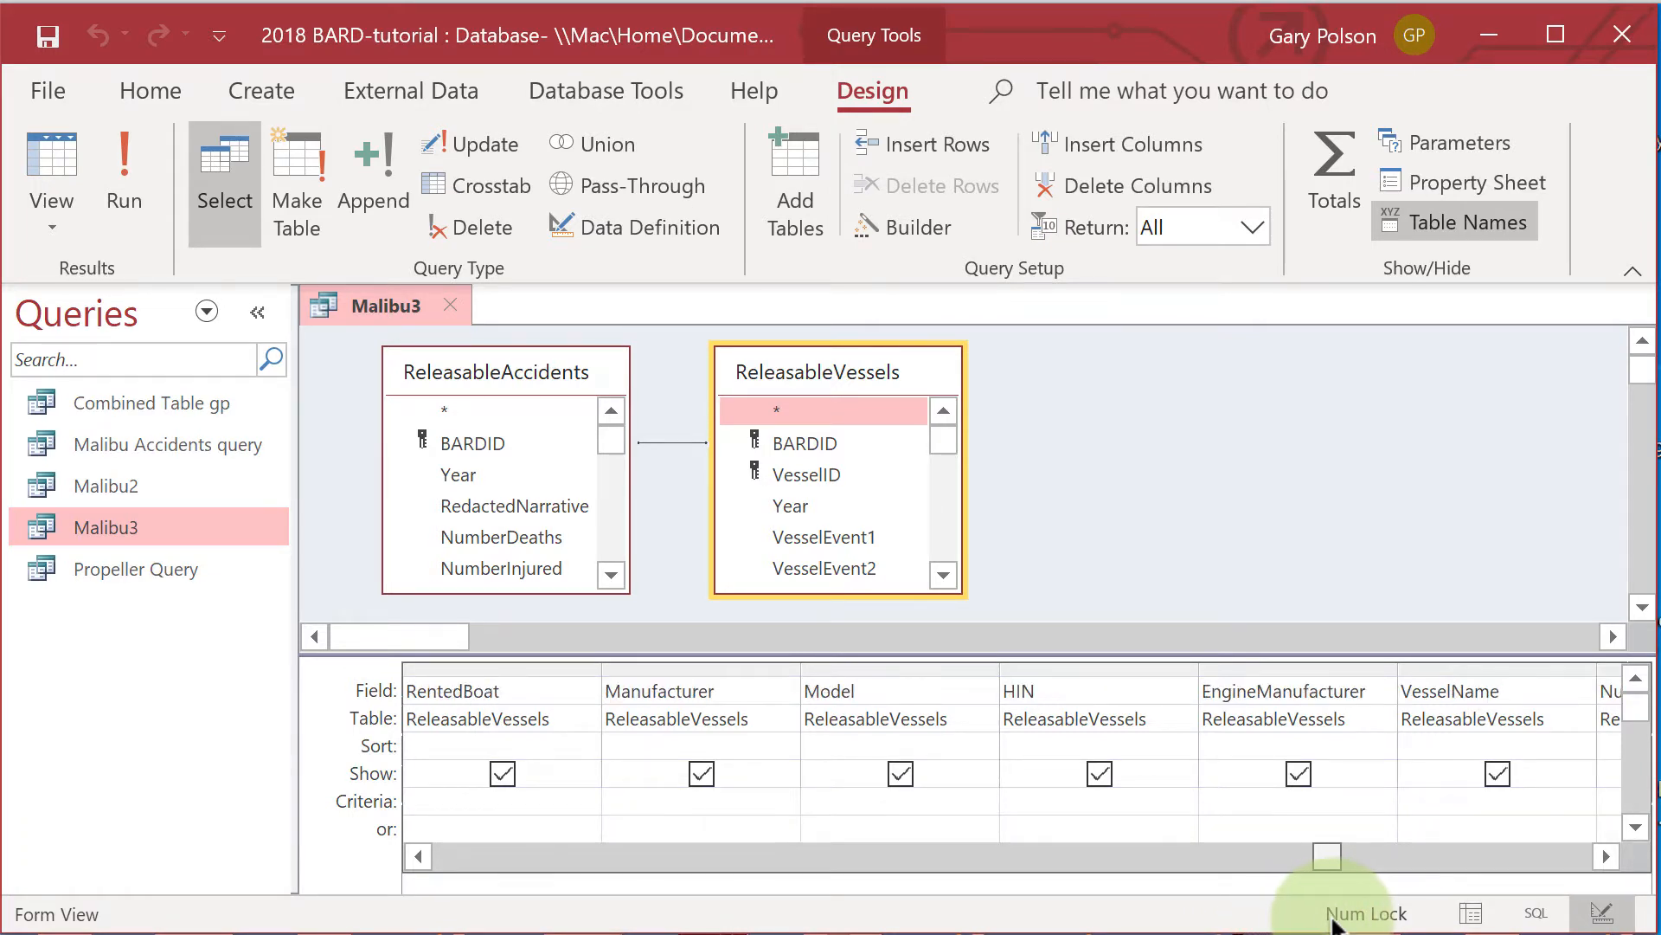
{"action": "left_click", "coordinate": [688, 783]}
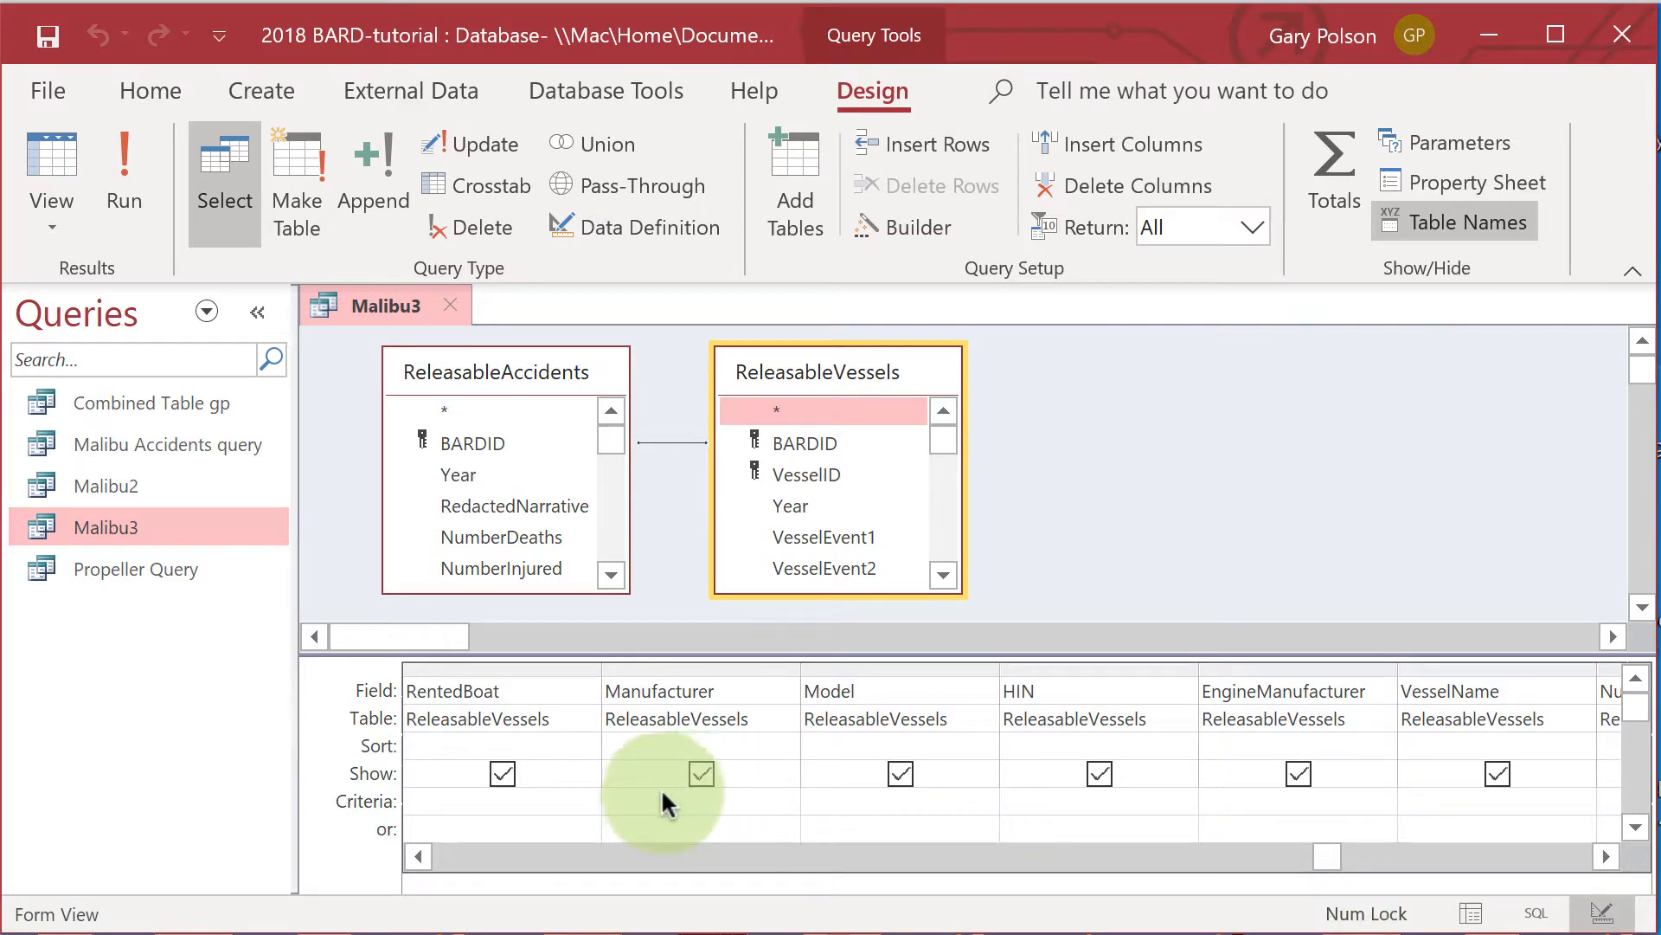
{"action": "left_click", "coordinate": [660, 803]}
{"action": "type", "text": "Like \"*Malibu"}
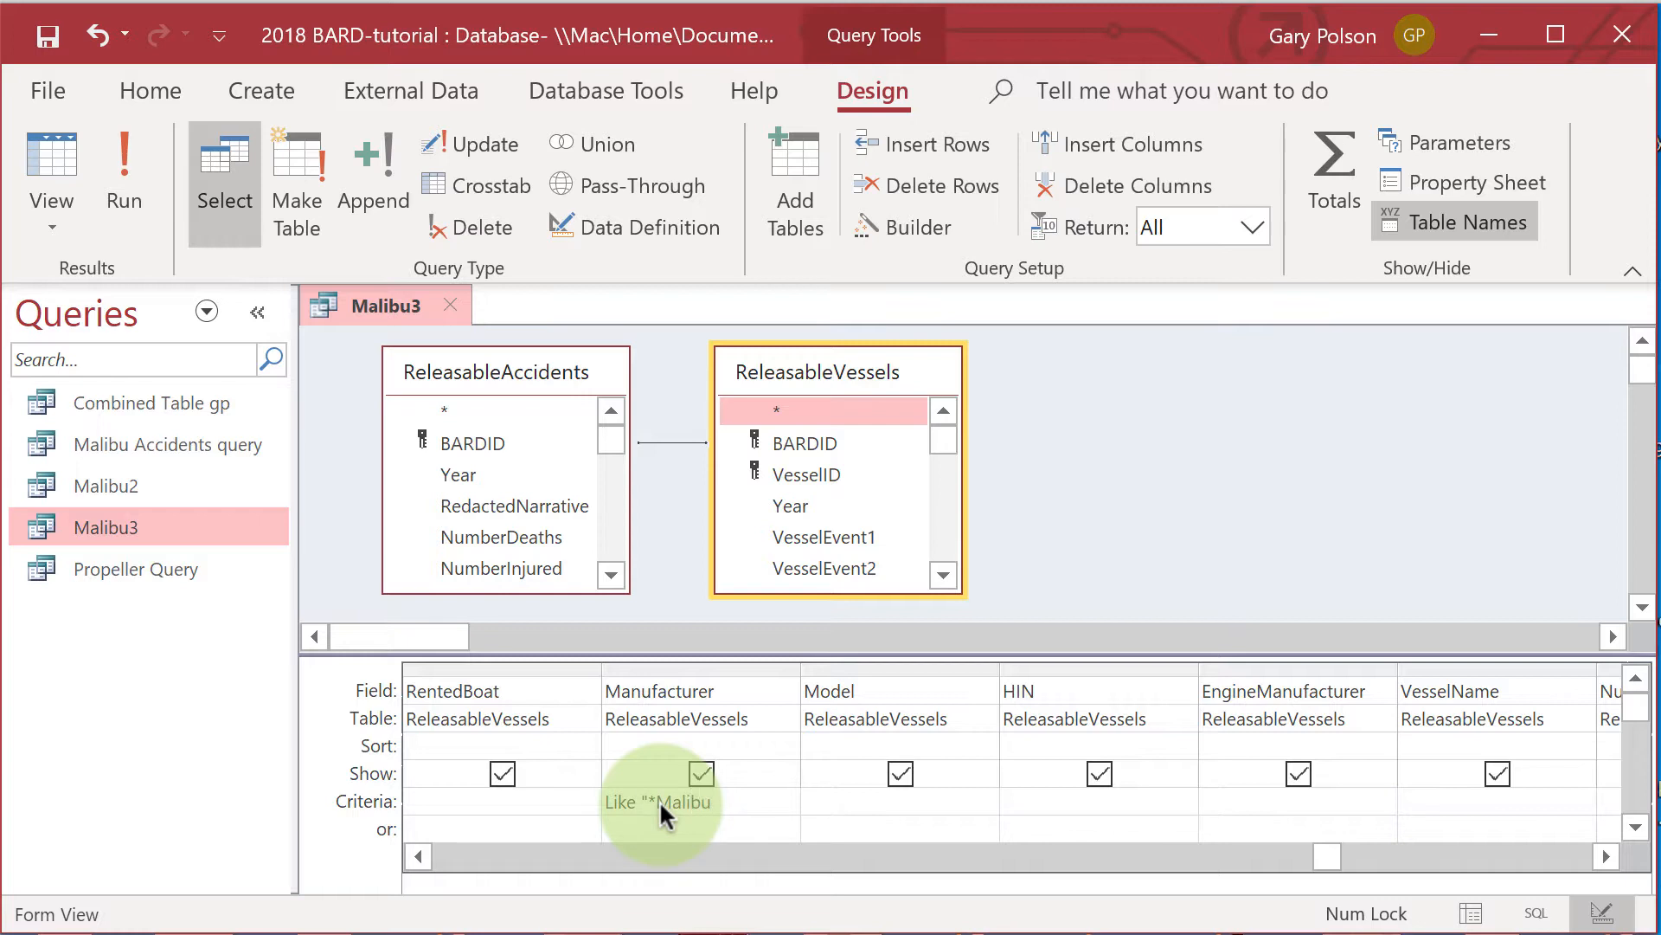
{"action": "type", "text": "*\""}
Add the alternative "or" criterion Like "*MB2*" to the HIN field.
{"action": "scroll", "coordinate": [659, 803], "scroll_direction": "left", "scroll_amount": 1}
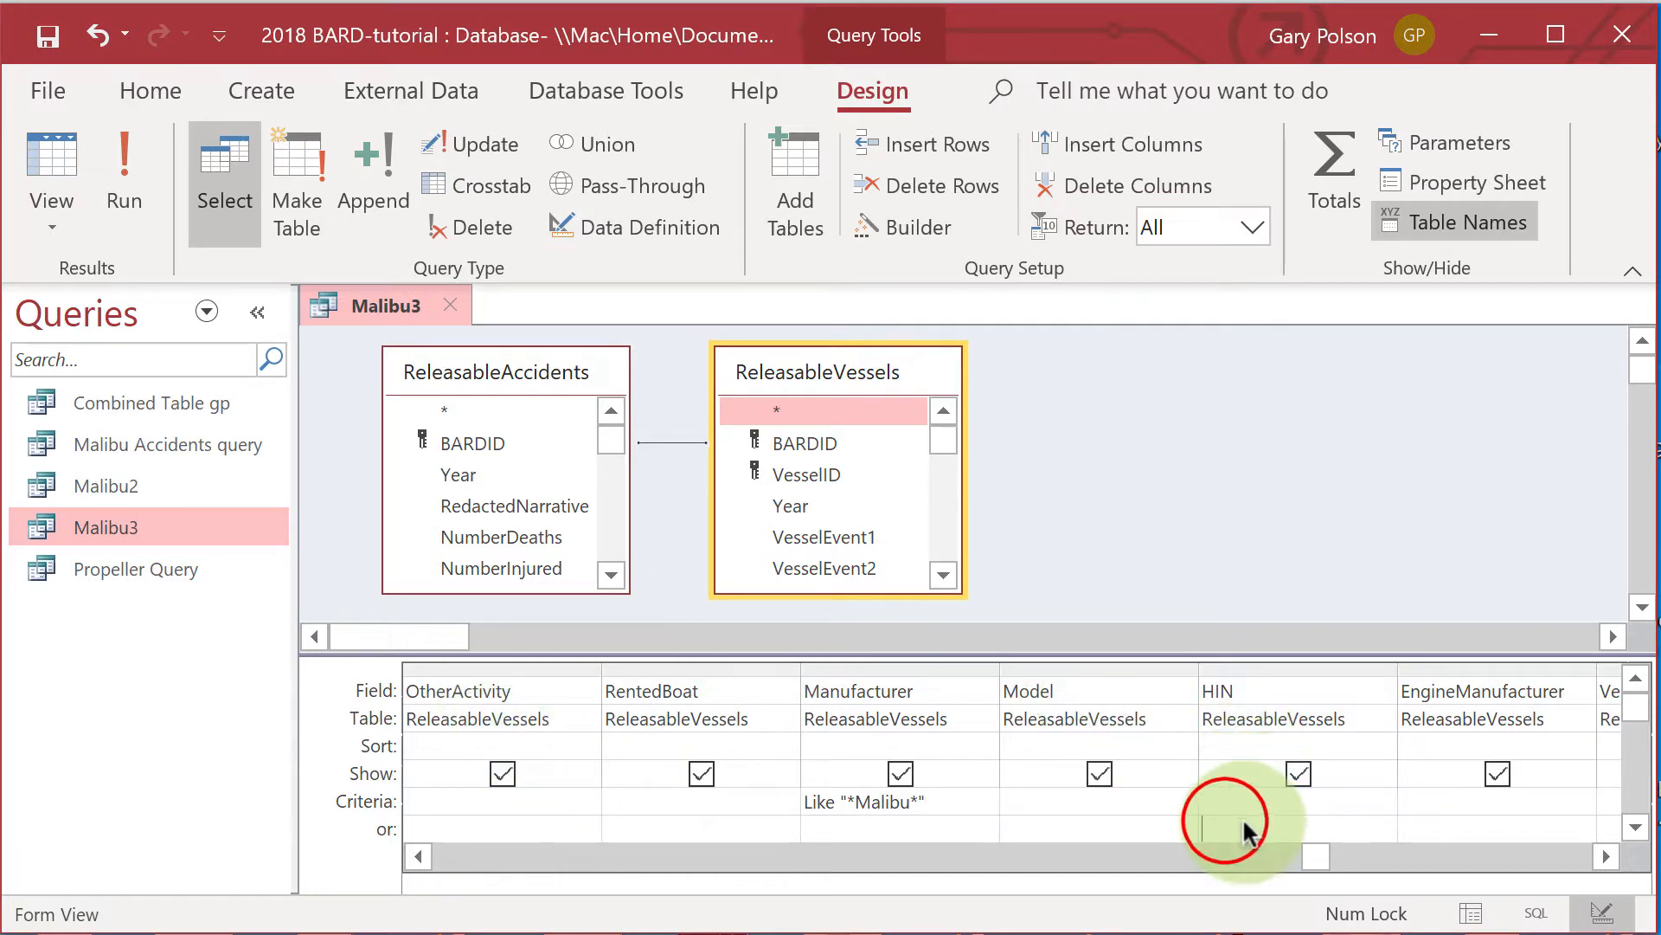
{"action": "type", "text": "Li"}
{"action": "type", "text": "ke \"MB2*\""}
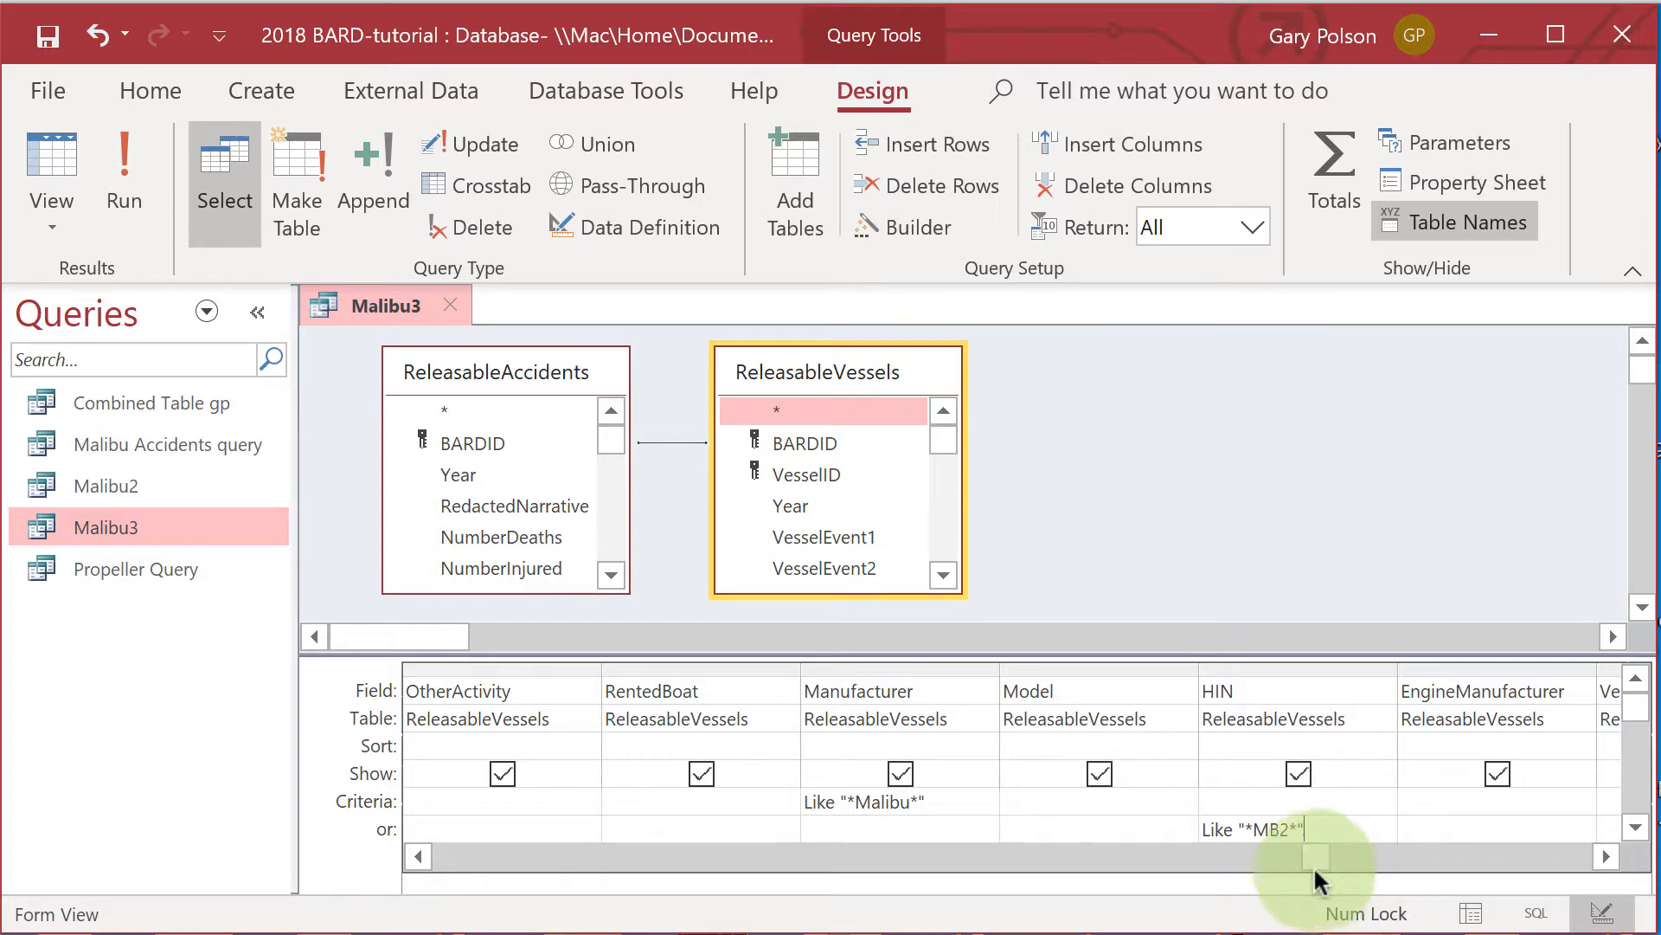
Save the Malibu3 query and run it.
{"action": "left_click", "coordinate": [48, 93]}
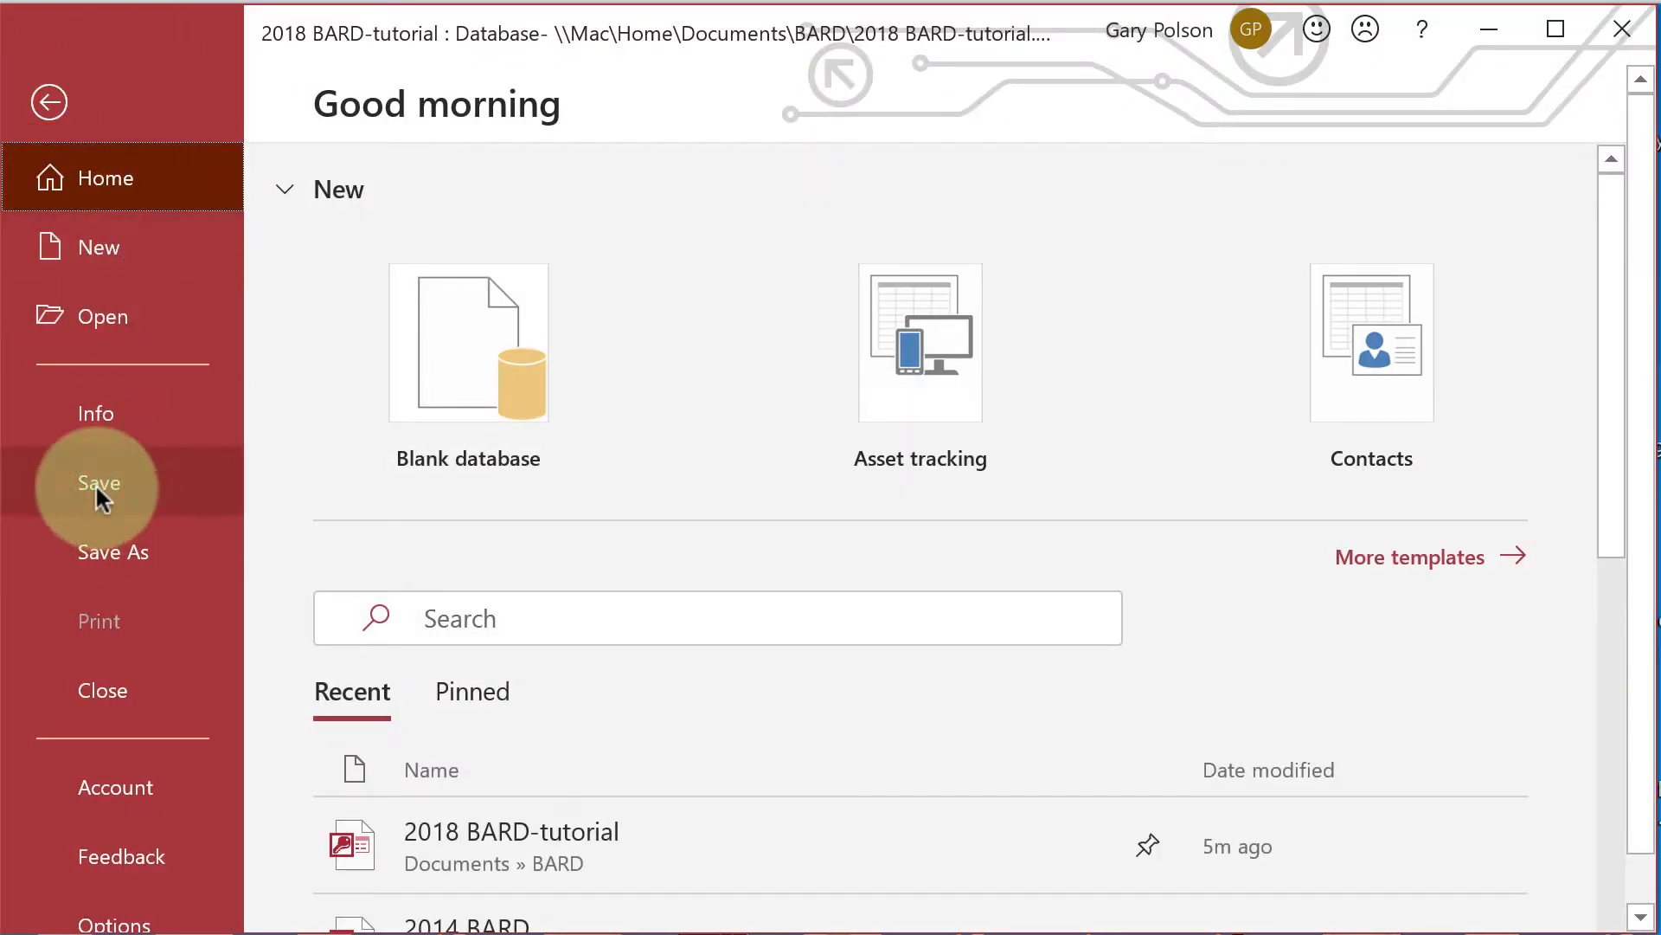
{"action": "left_click", "coordinate": [95, 483]}
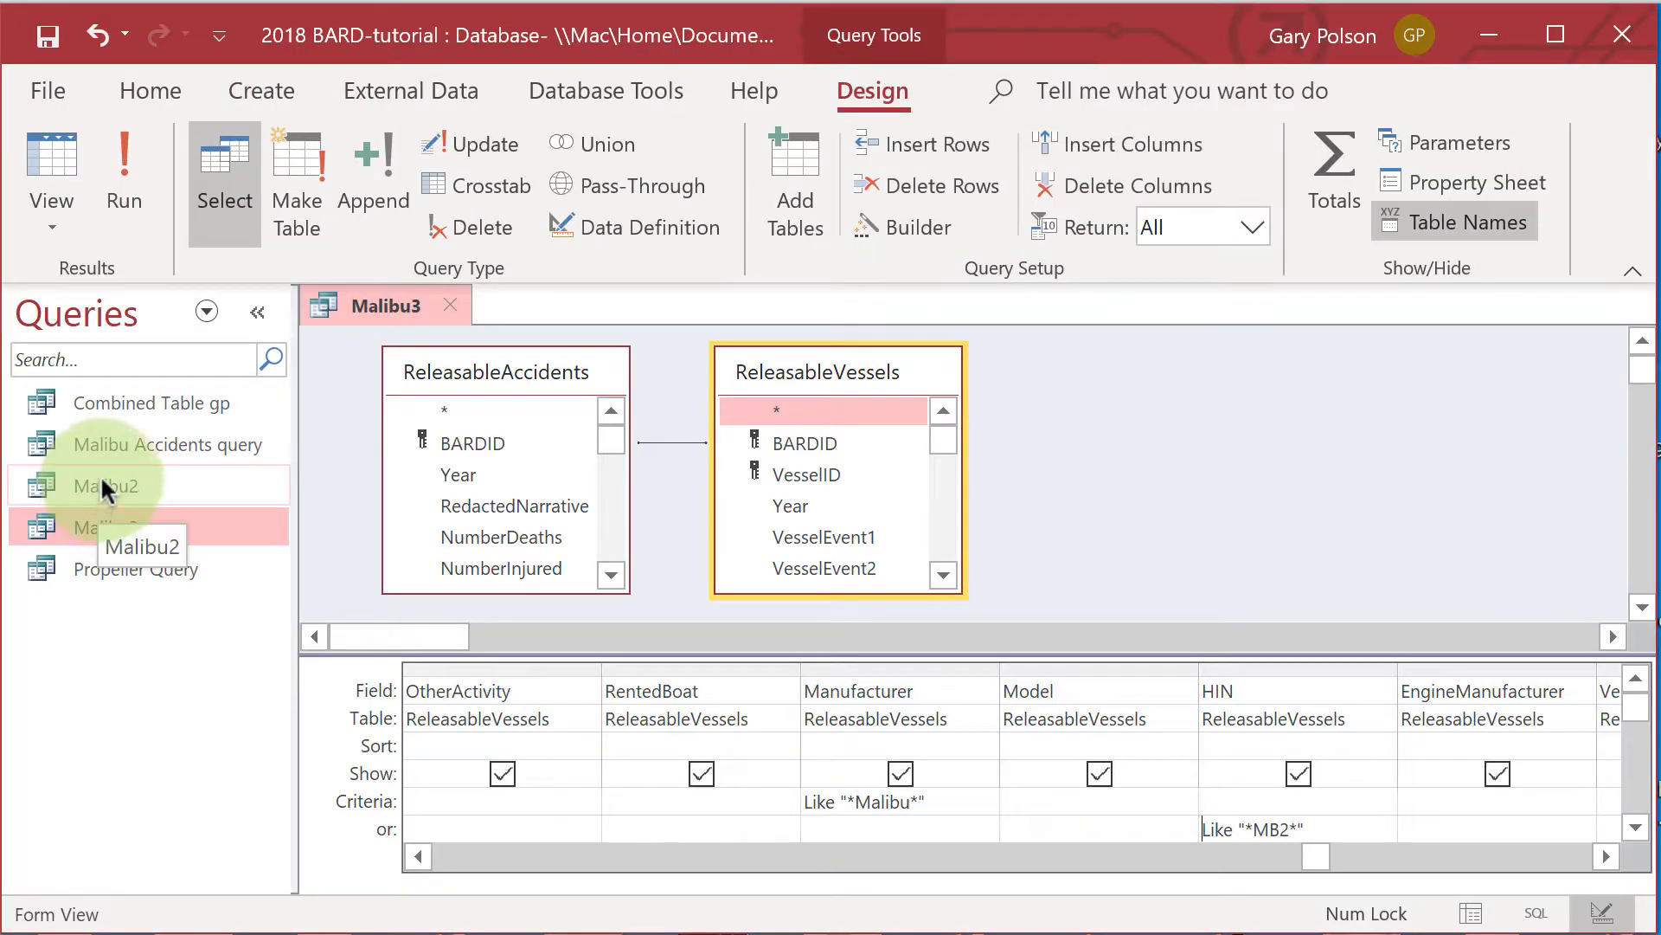
{"action": "left_click", "coordinate": [121, 171]}
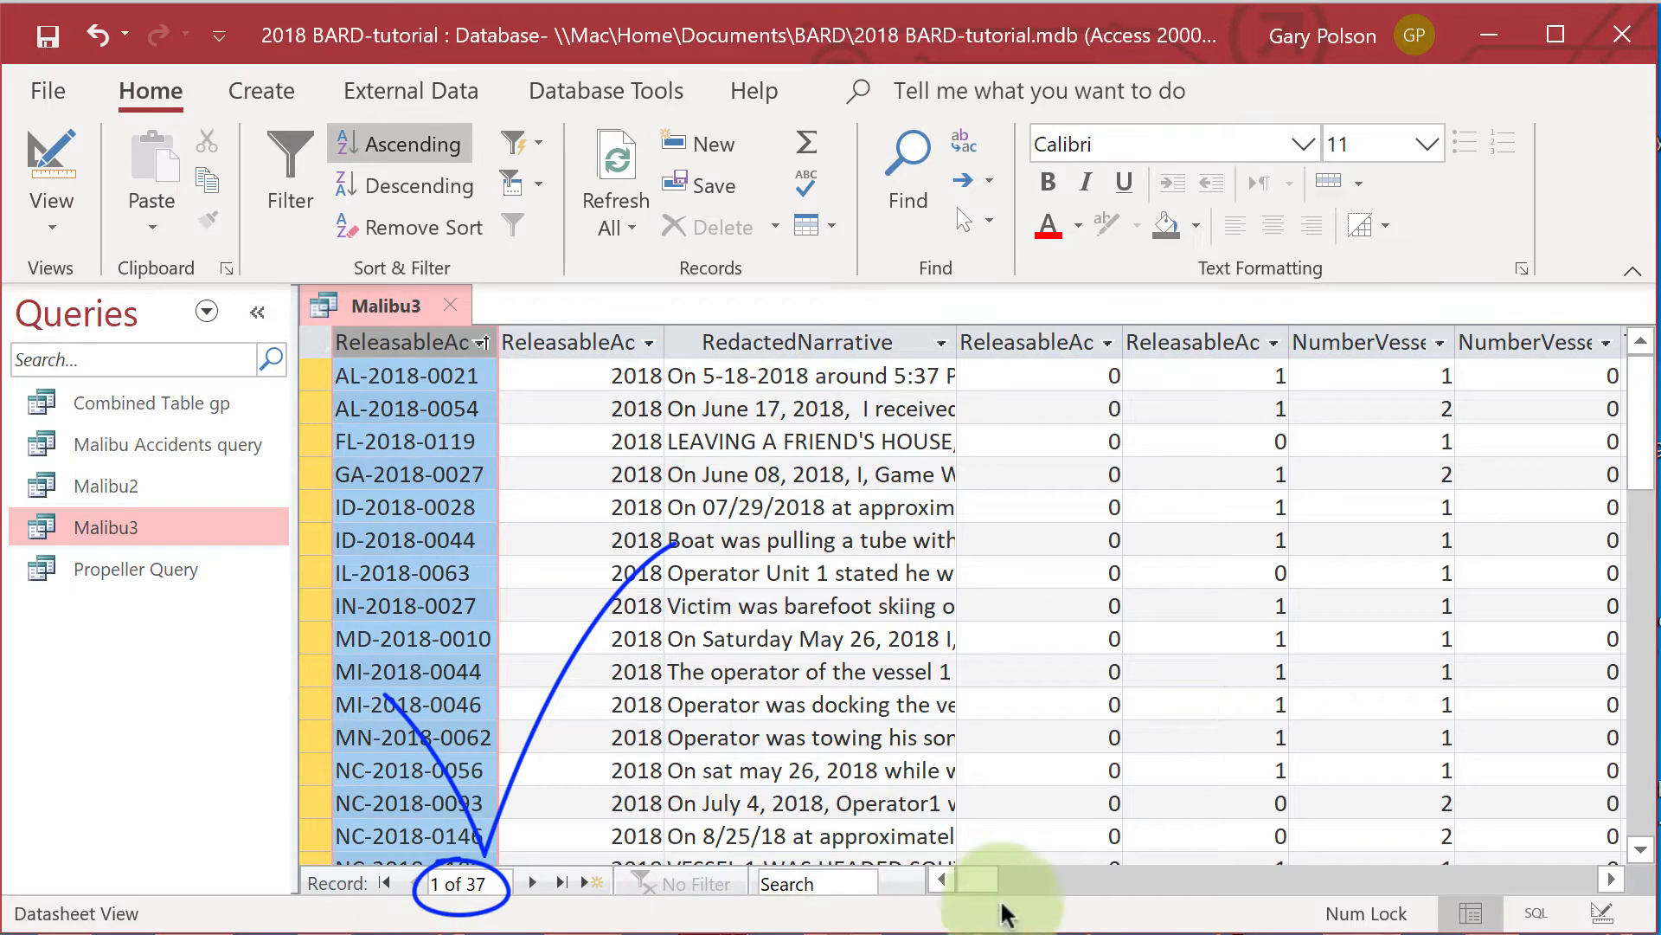
Sort the query results by Manufacturer in ascending order.
{"action": "left_click", "coordinate": [973, 881]}
{"action": "left_click_drag", "start_coordinate": [974, 880], "coordinate": [1454, 891]}
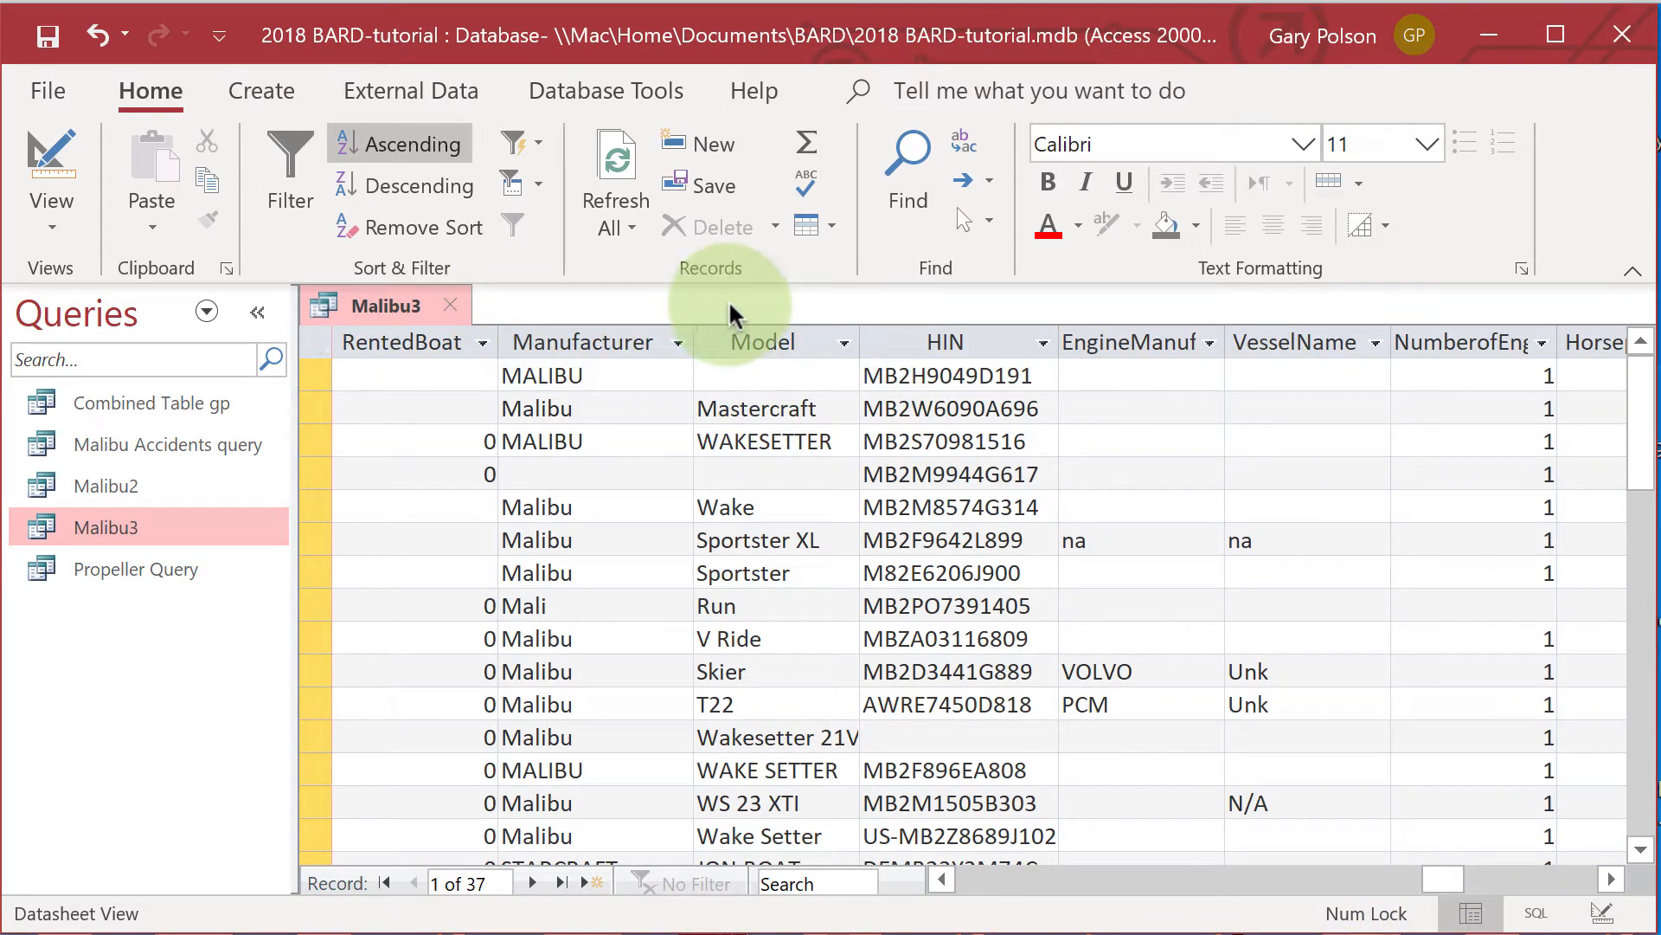
{"action": "left_click", "coordinate": [640, 329]}
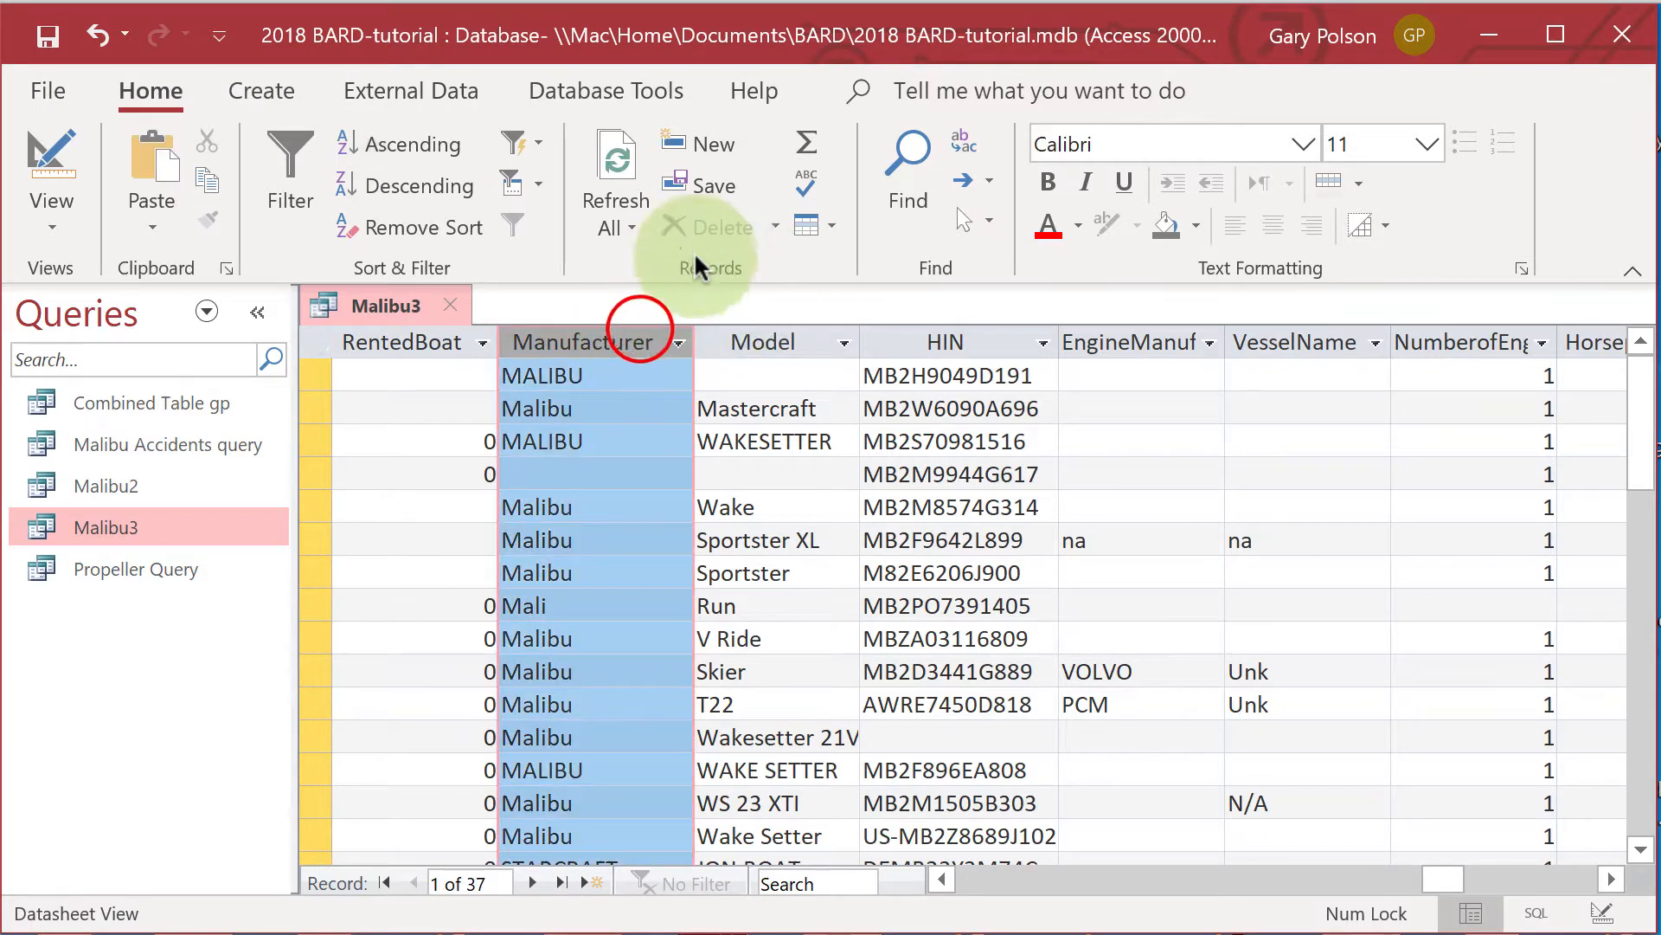
{"action": "left_click", "coordinate": [342, 147]}
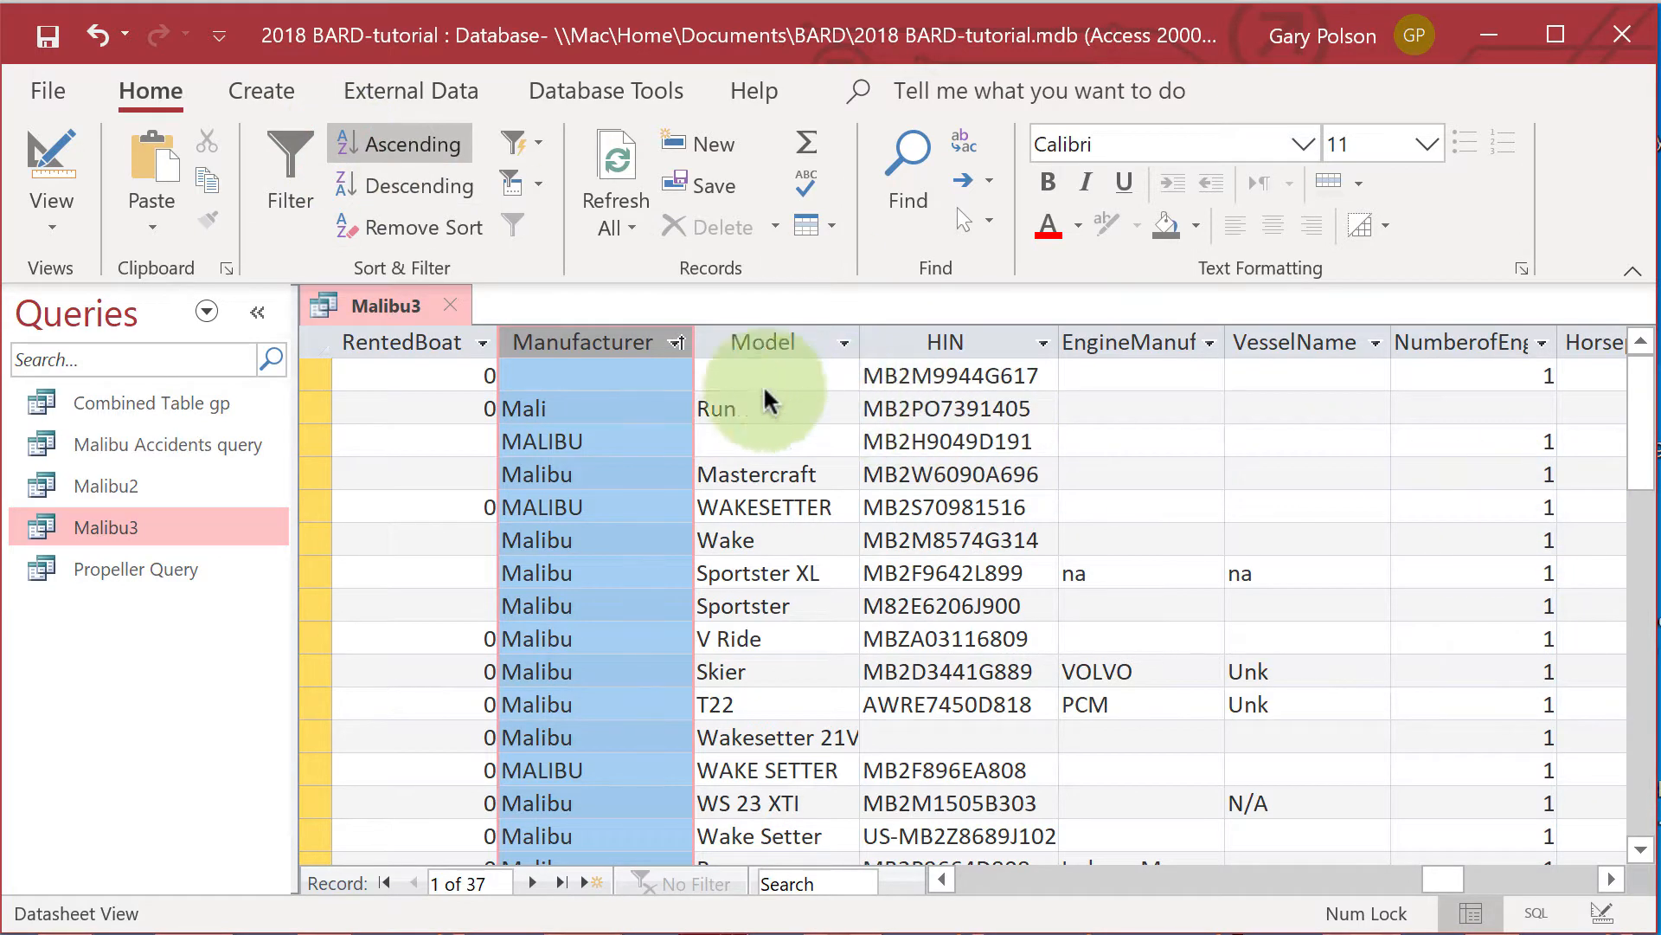
Examine the Manufacturer, Model and HIN values of the sorted records through to the end for boats that do not belong.
{"action": "left_click", "coordinate": [637, 376]}
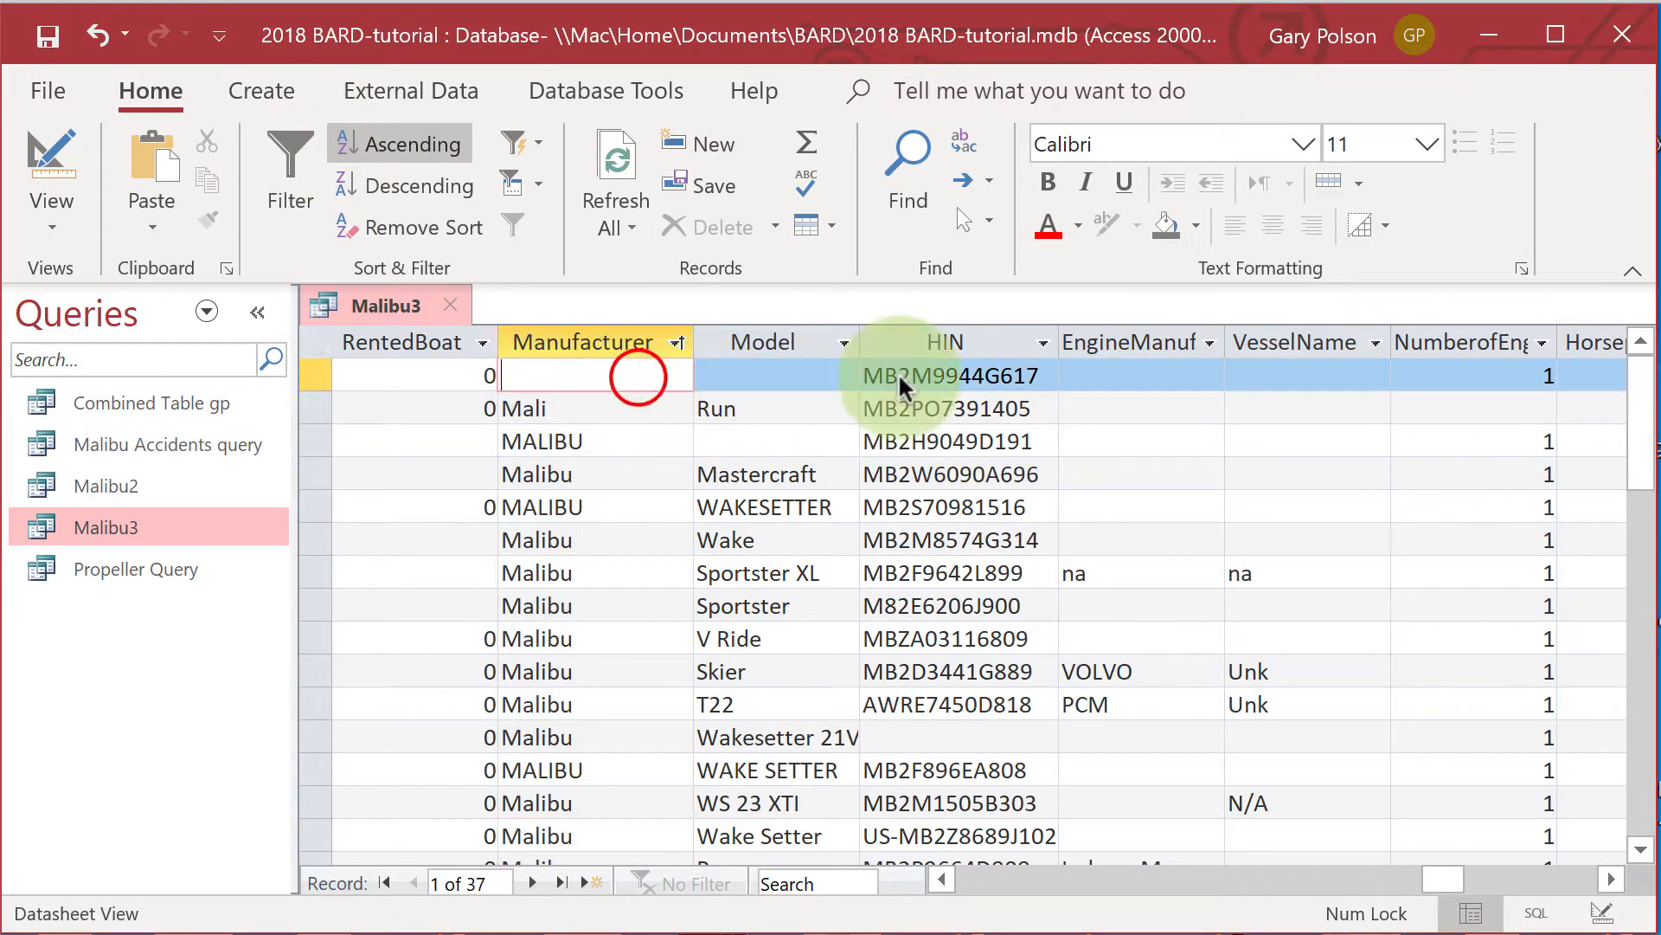
{"action": "left_click", "coordinate": [1633, 394]}
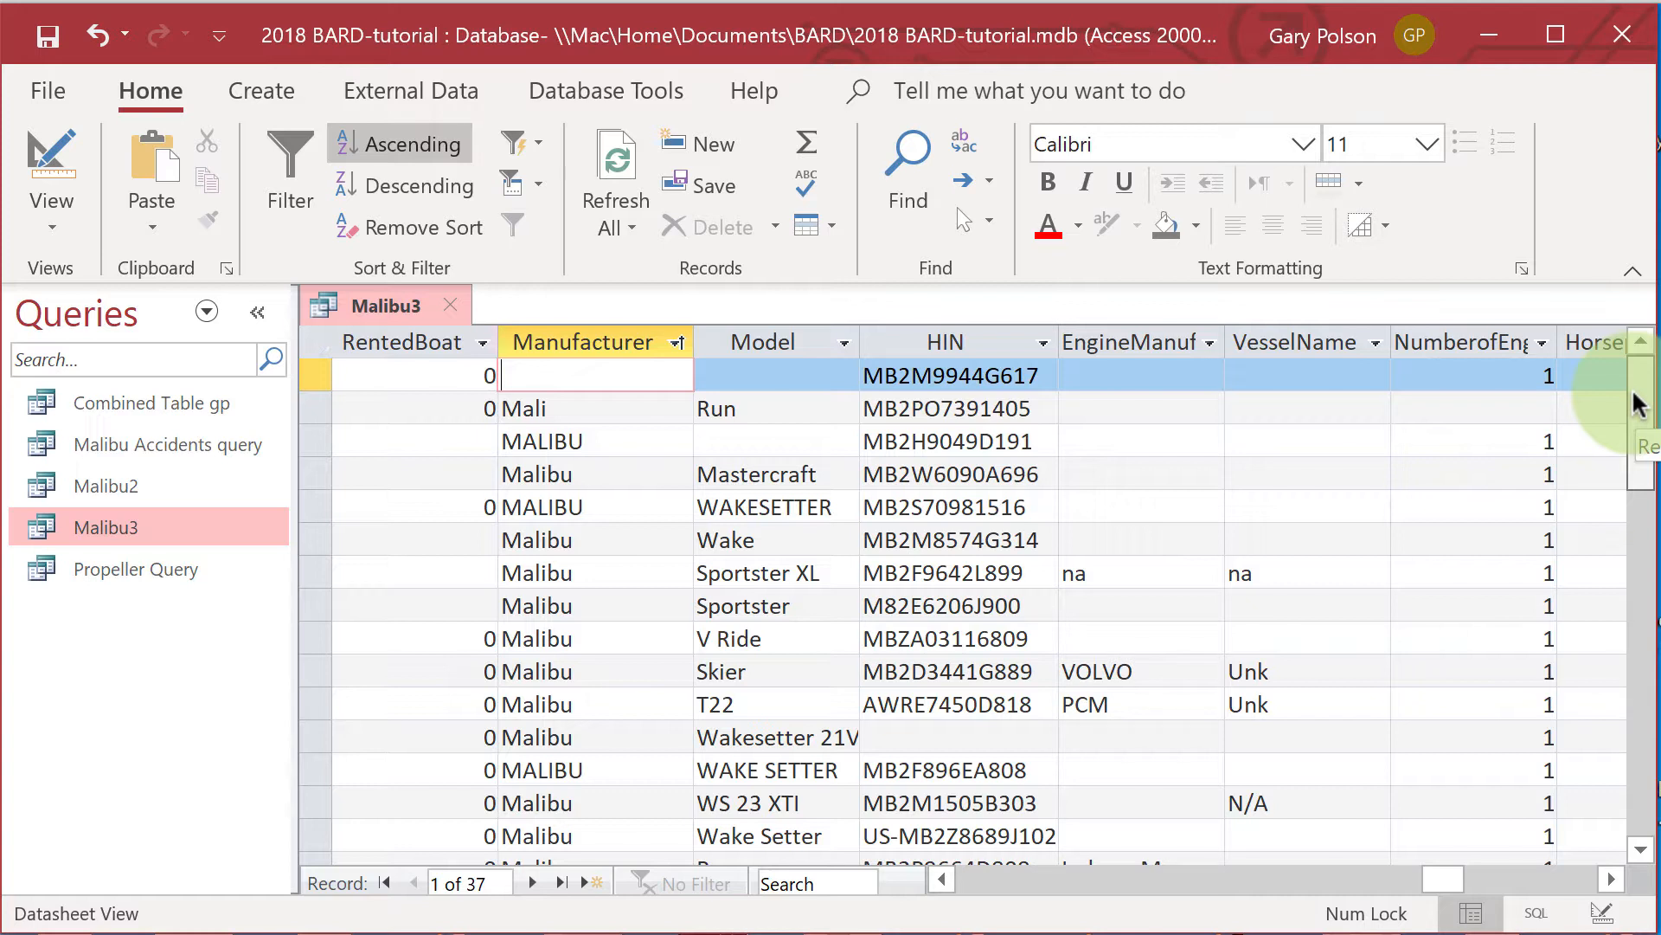
{"action": "left_click", "coordinate": [1634, 393]}
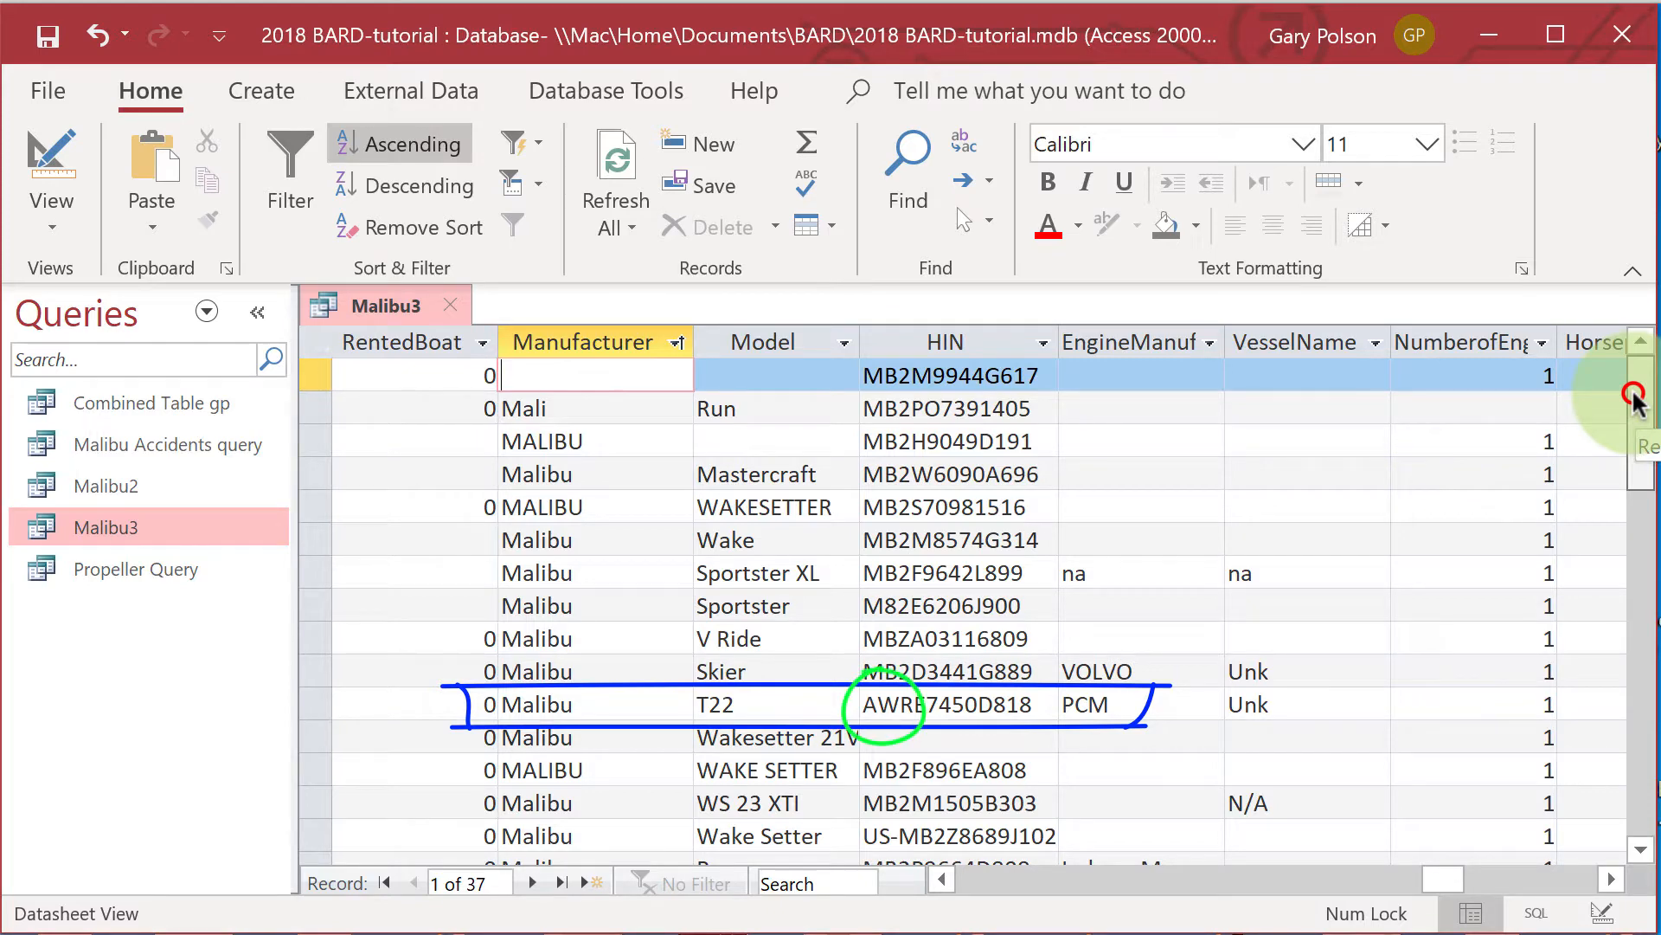
{"action": "left_click_drag", "start_coordinate": [1633, 399], "coordinate": [1615, 541]}
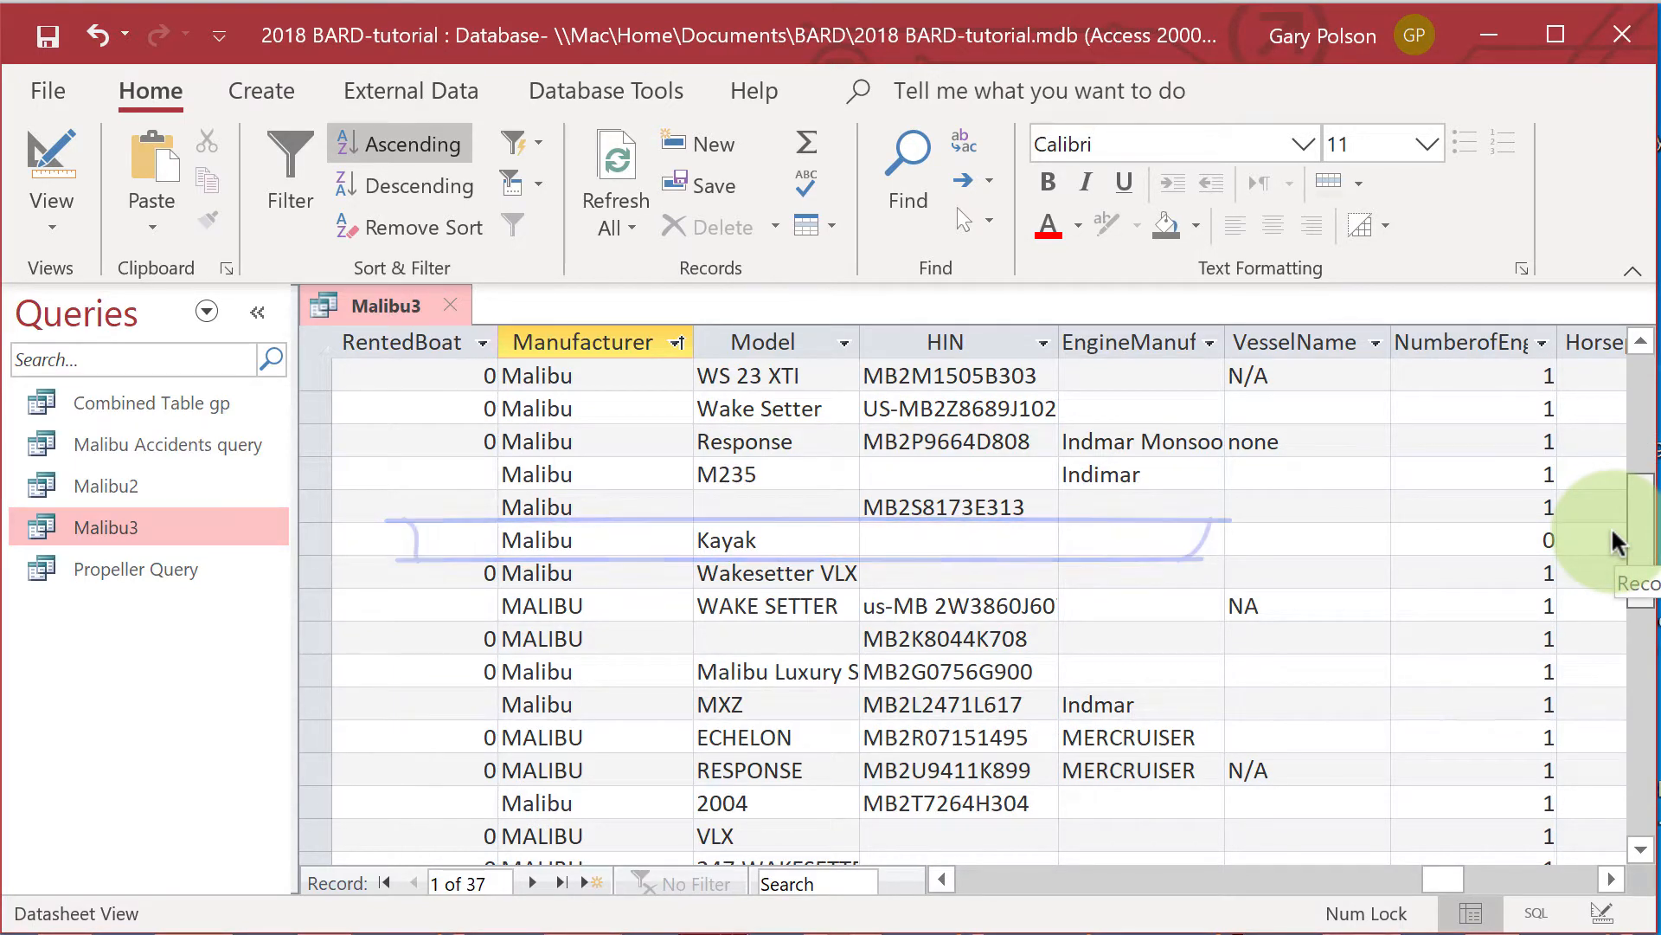
{"action": "left_click_drag", "start_coordinate": [1615, 541], "coordinate": [1584, 636]}
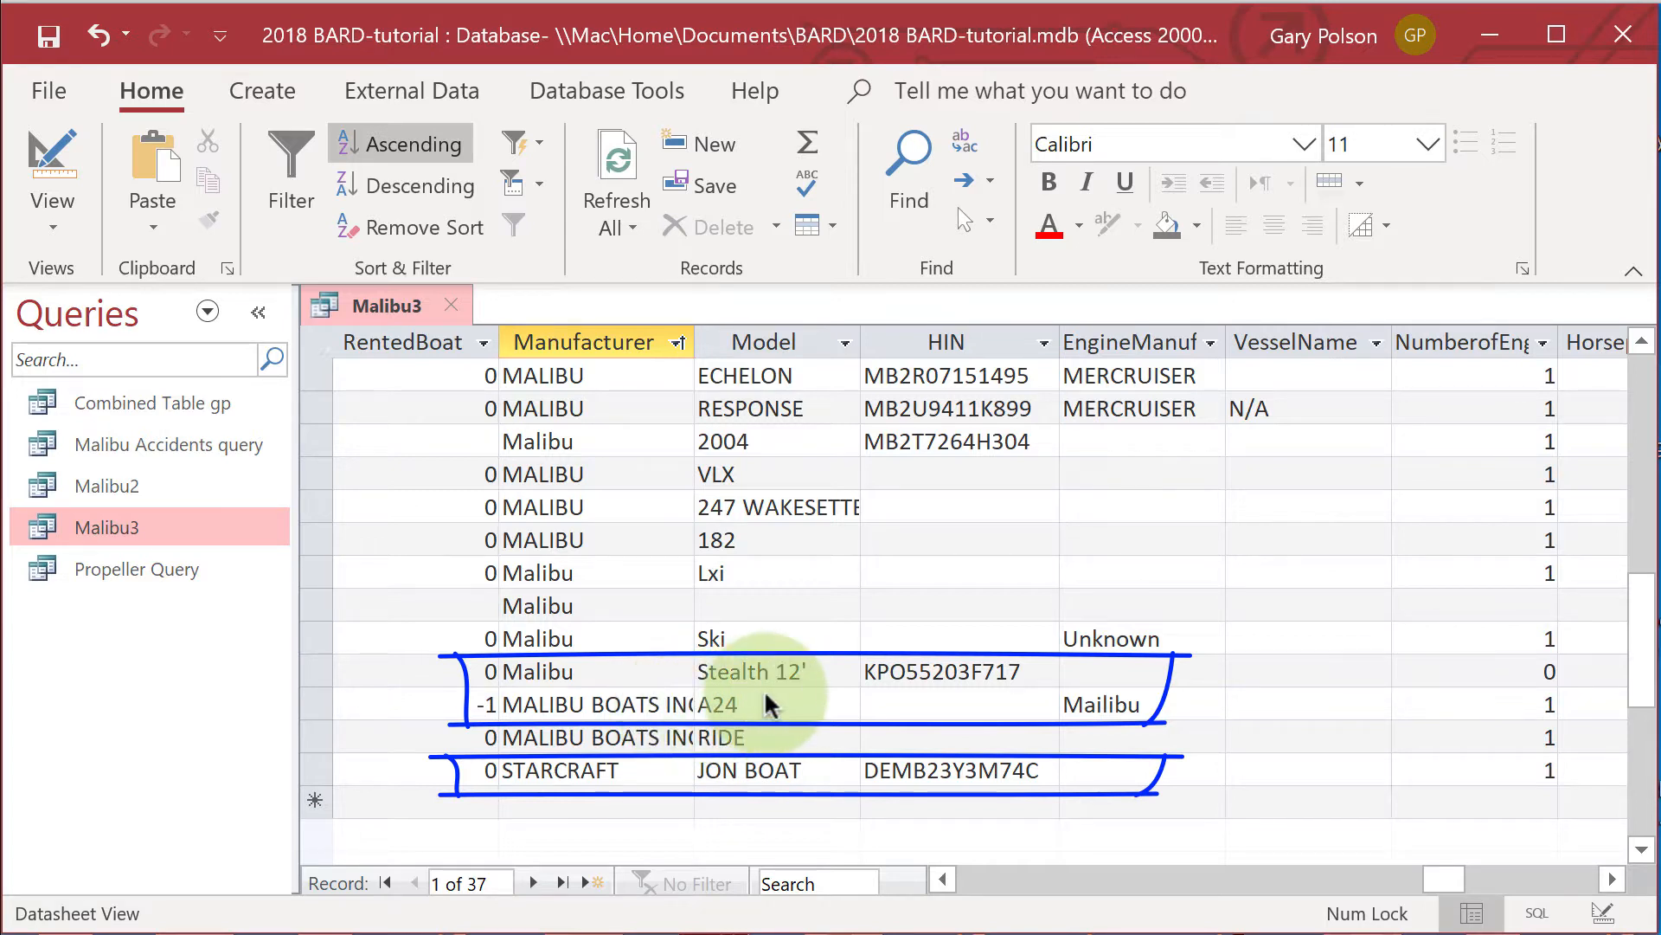
{"action": "left_click", "coordinate": [1640, 673]}
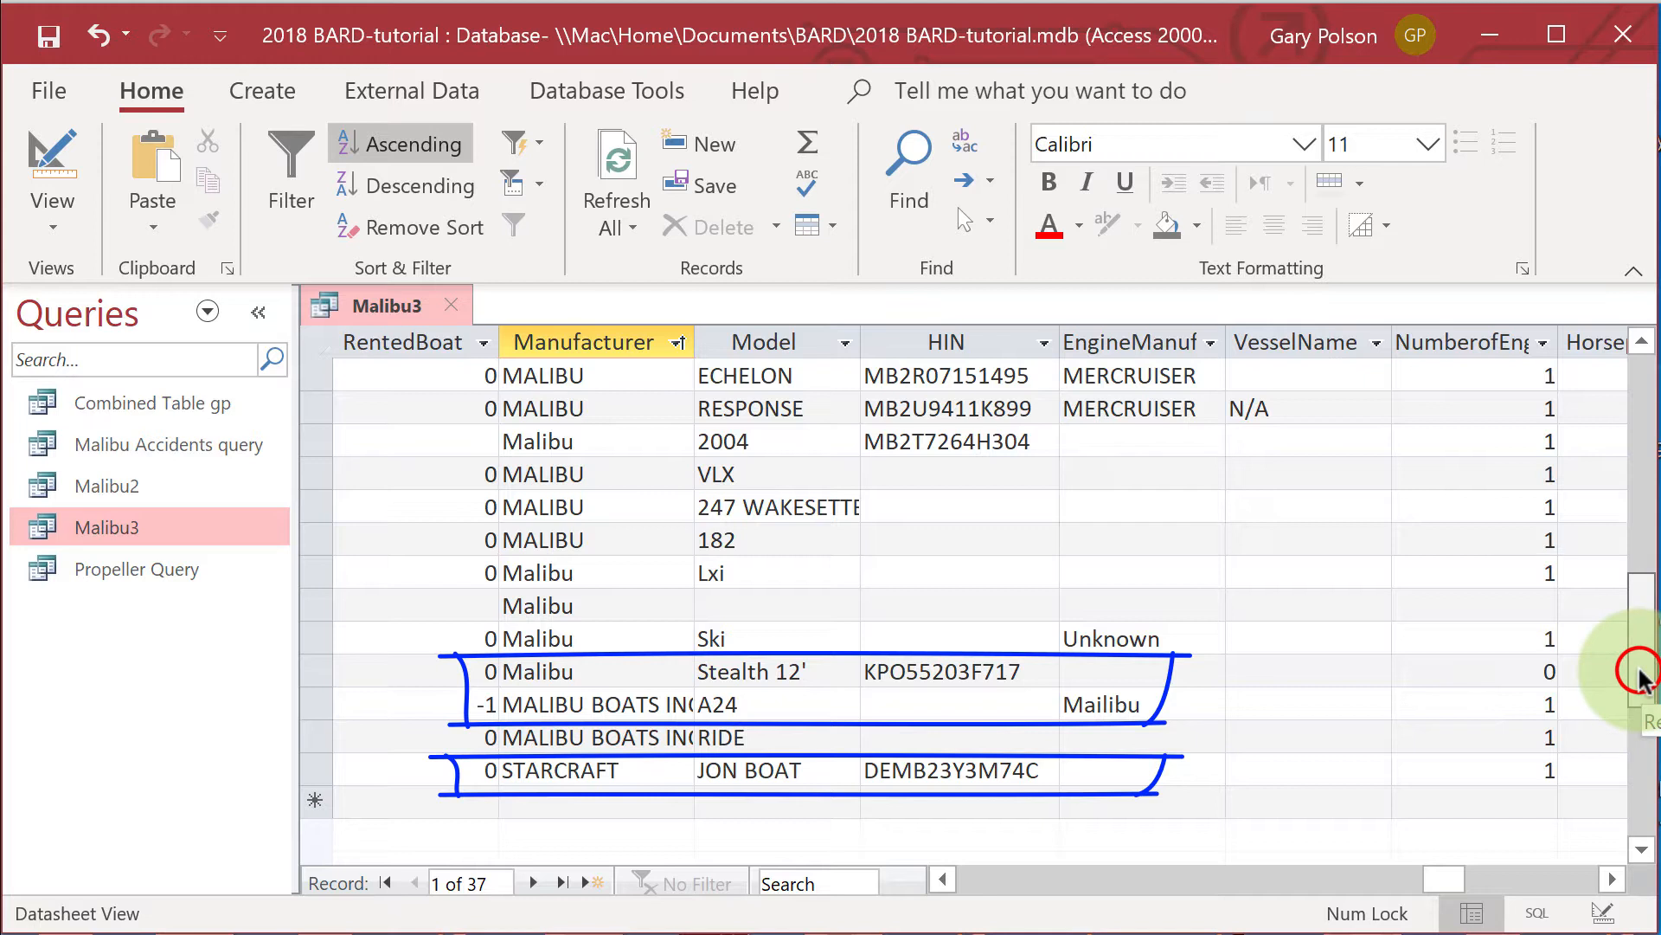
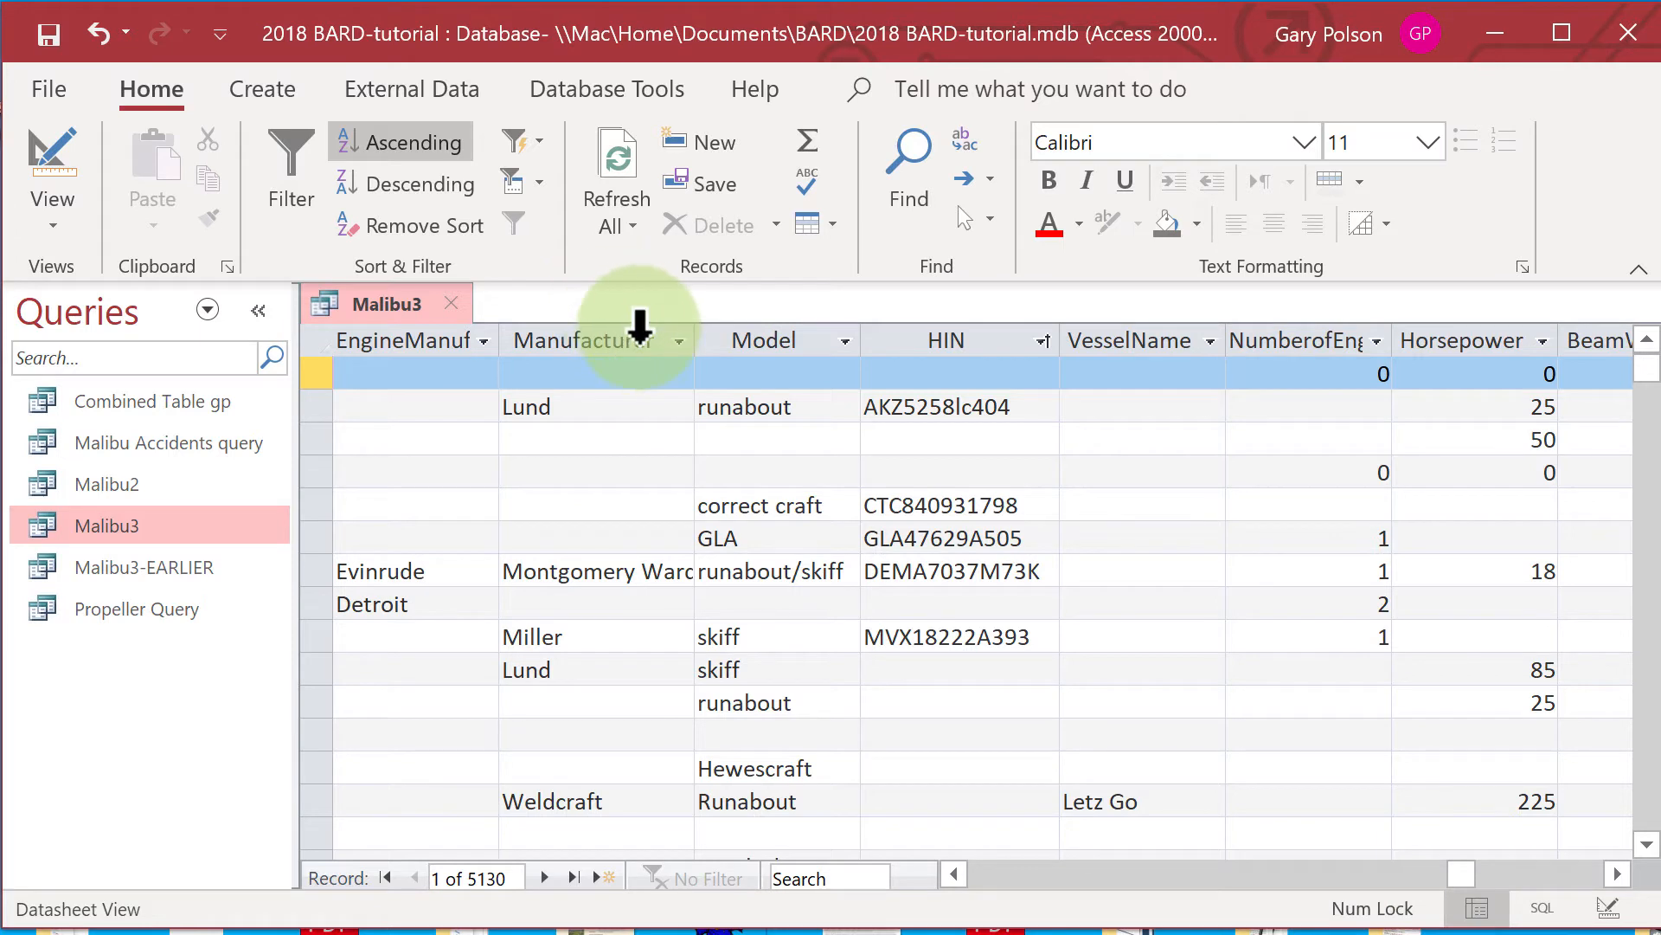
Sort the Malibu3 query results by Manufacturer in ascending order and look through the manufacturer names.
{"action": "left_click", "coordinate": [640, 328]}
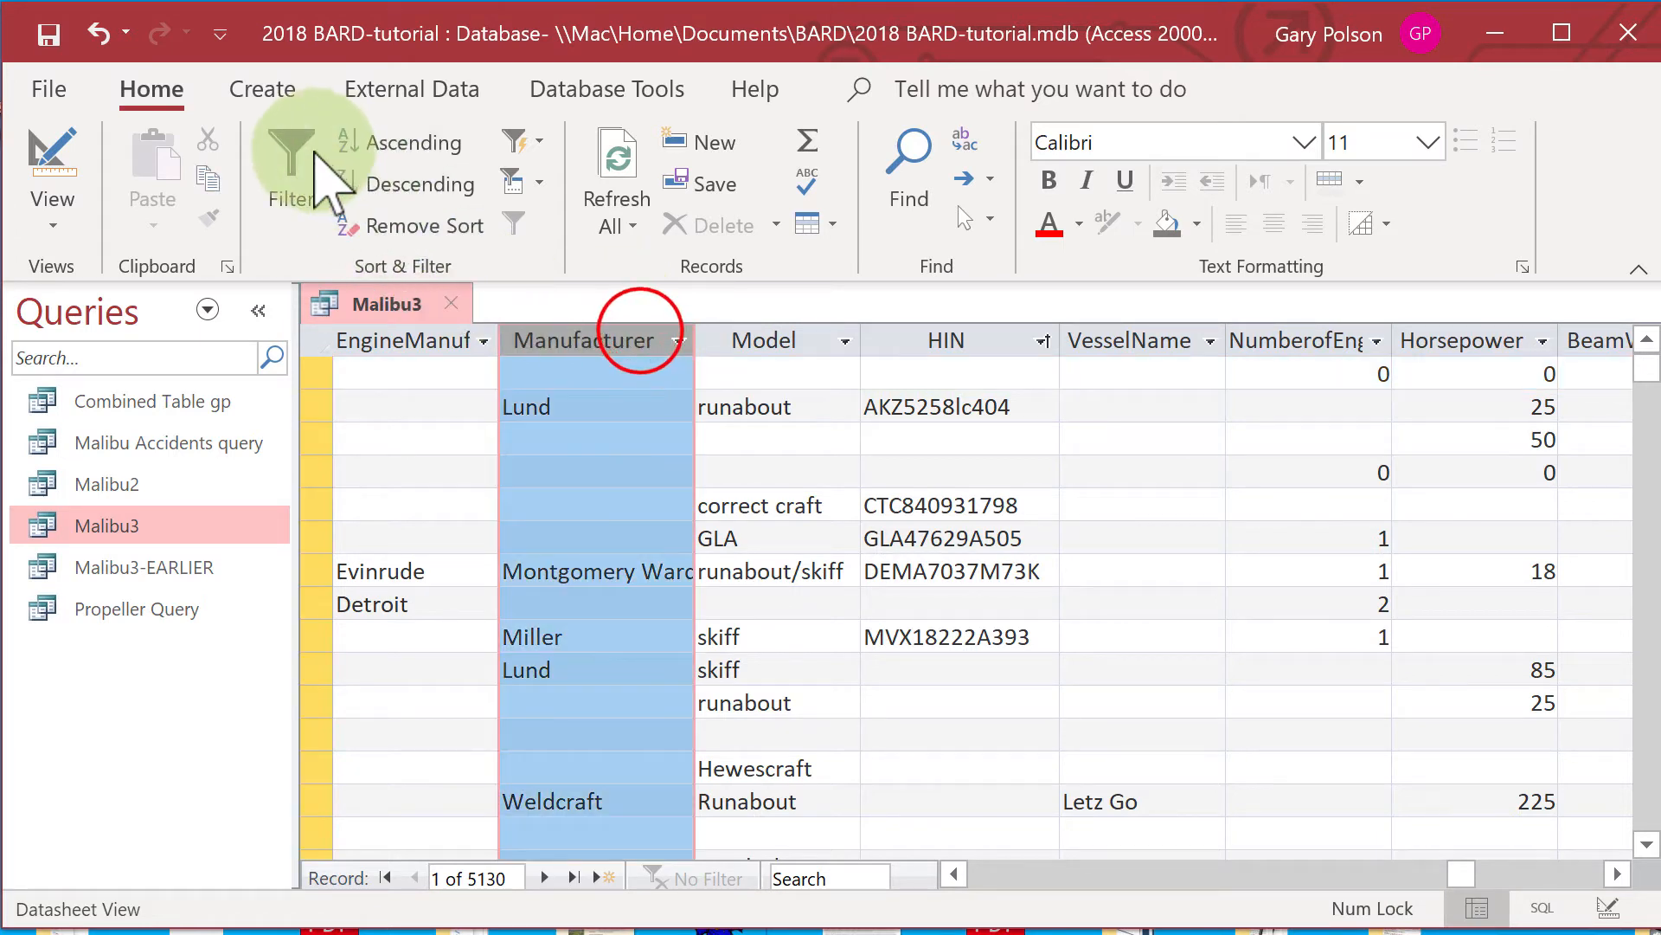
{"action": "left_click", "coordinate": [362, 145]}
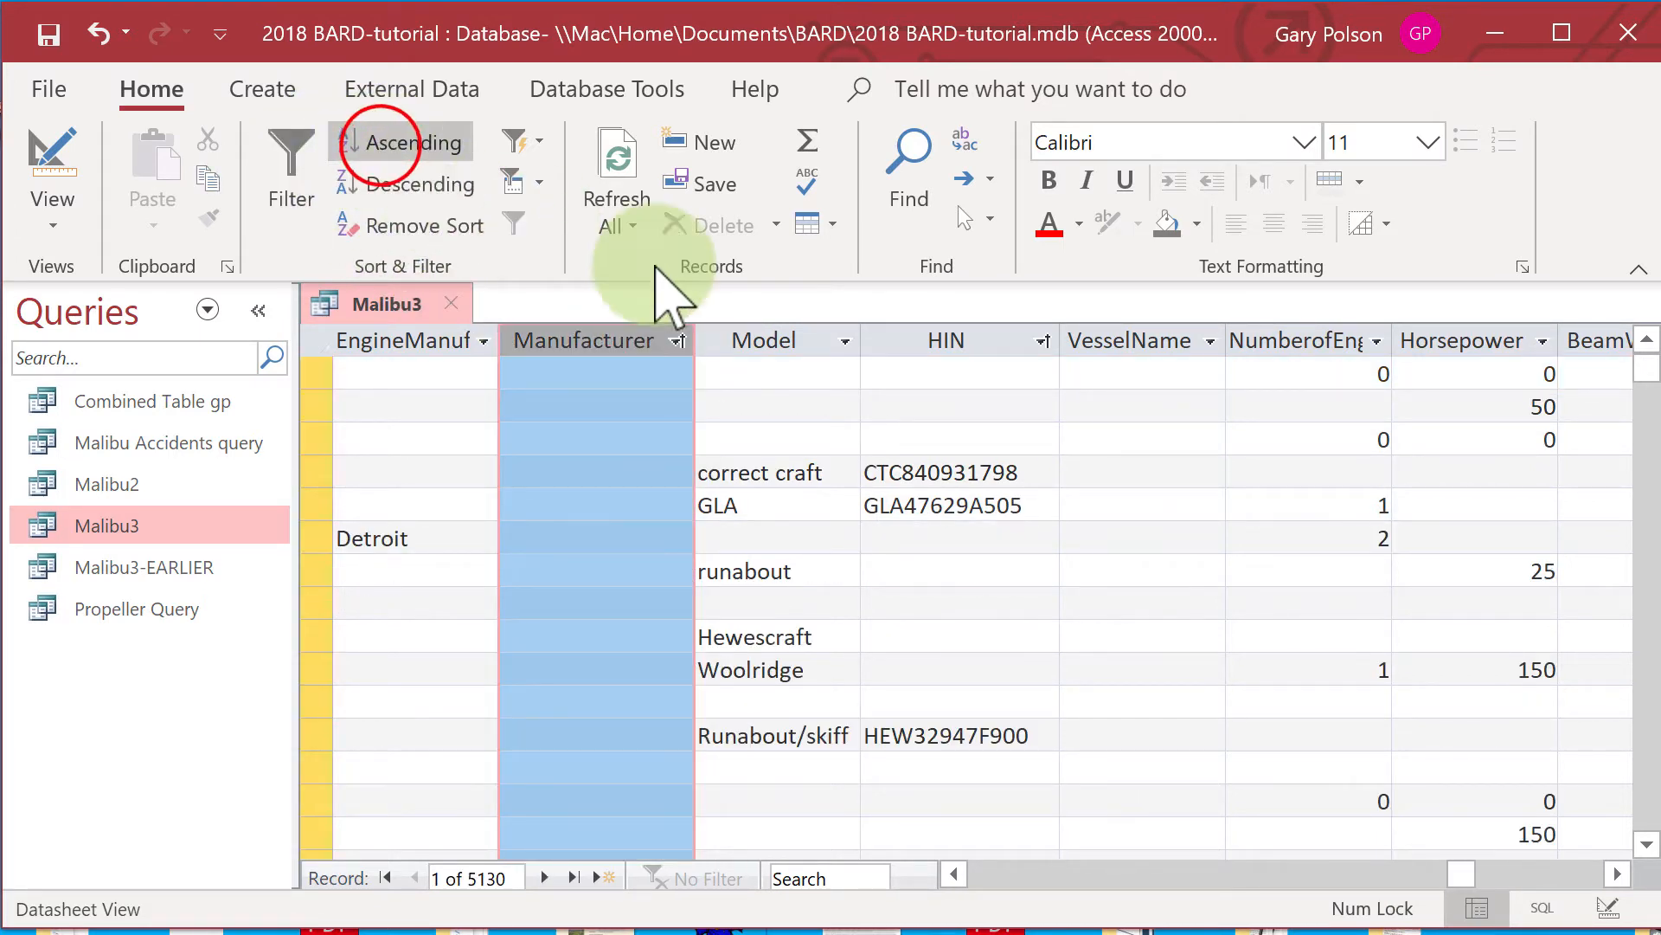
{"action": "left_click", "coordinate": [602, 367]}
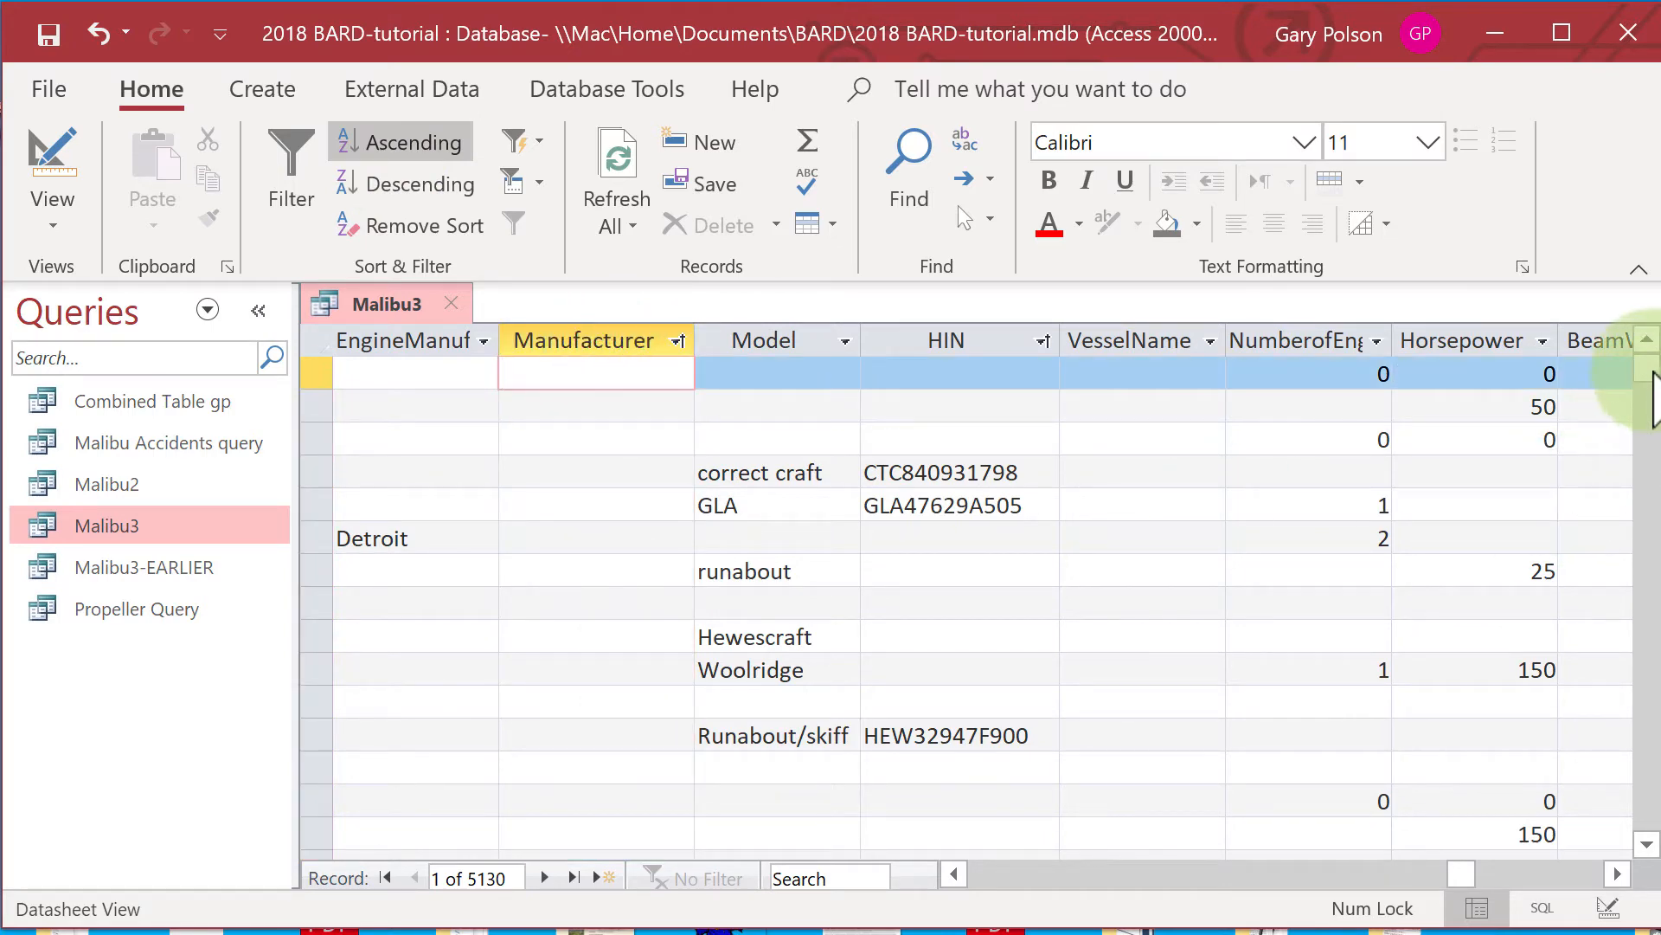
{"action": "left_click_drag", "start_coordinate": [1652, 374], "coordinate": [1648, 404]}
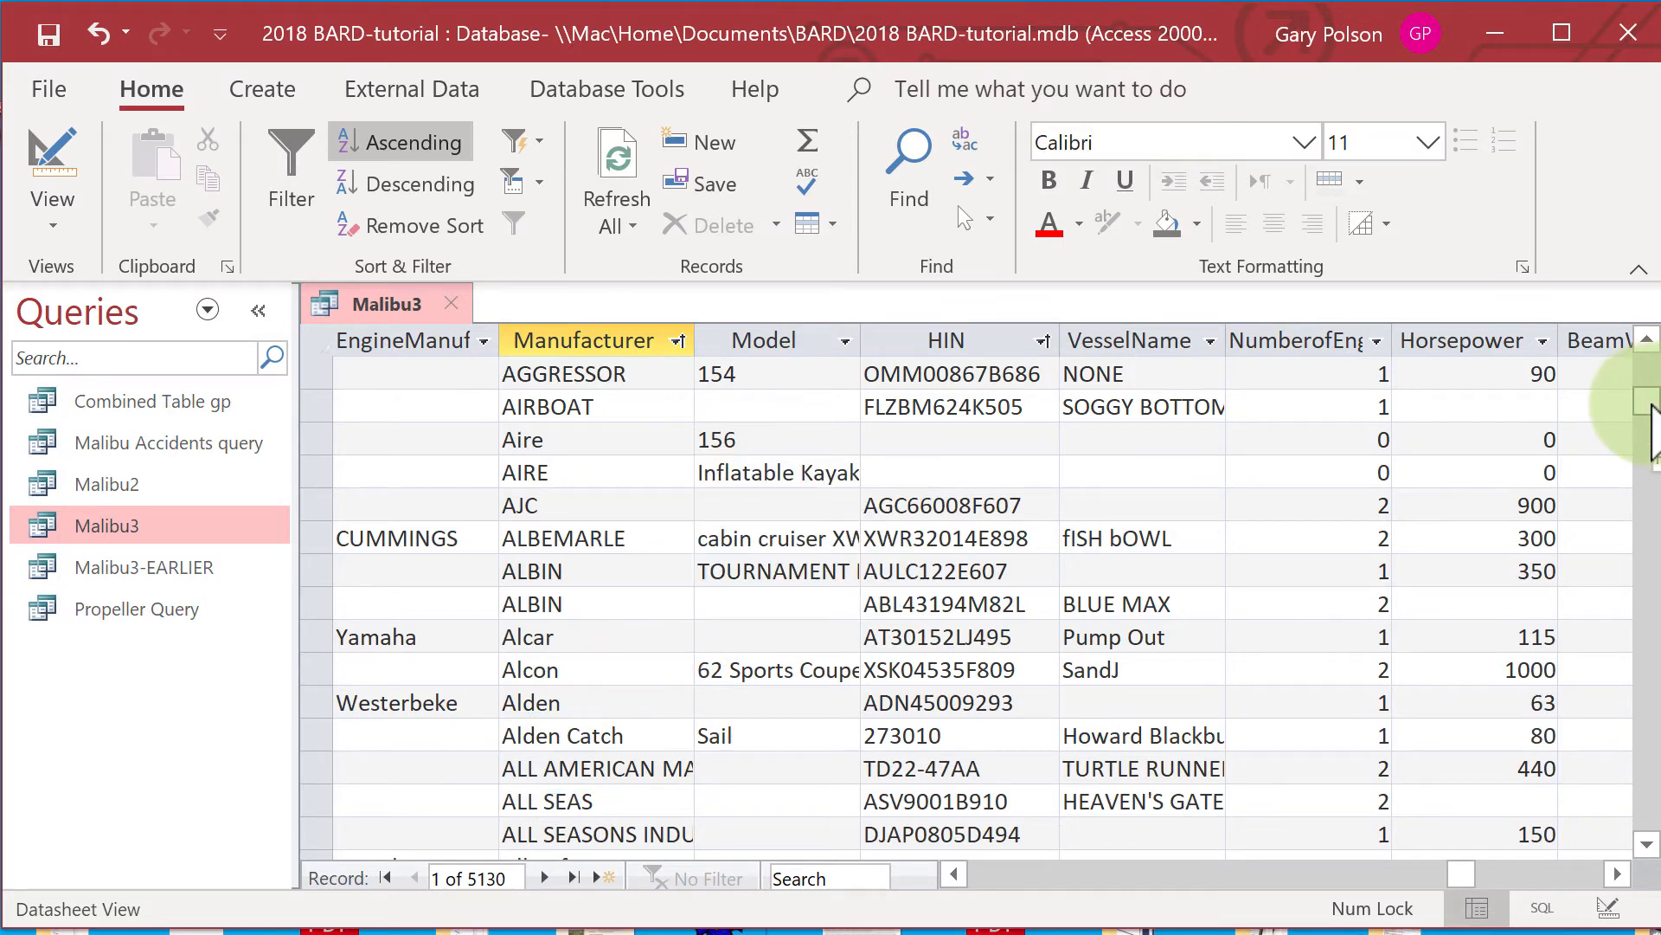
{"action": "left_click_drag", "start_coordinate": [1653, 428], "coordinate": [1639, 599]}
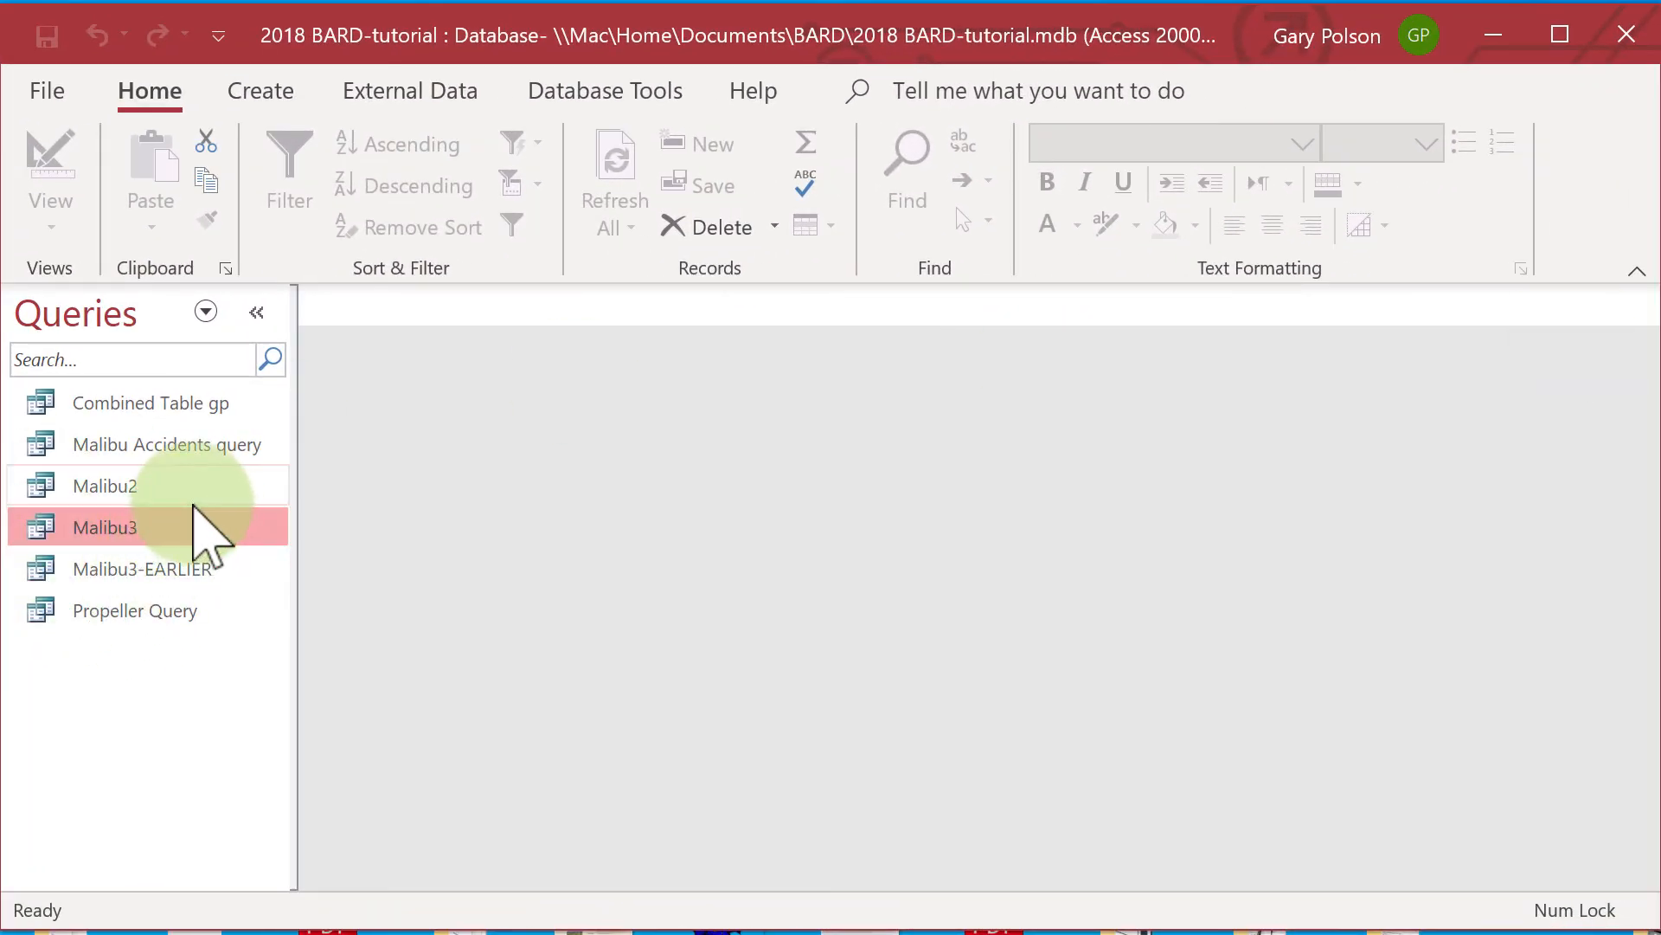
Open the Malibu3 query and sort its records by the accident ID column in ascending order.
{"action": "double_click", "coordinate": [192, 519]}
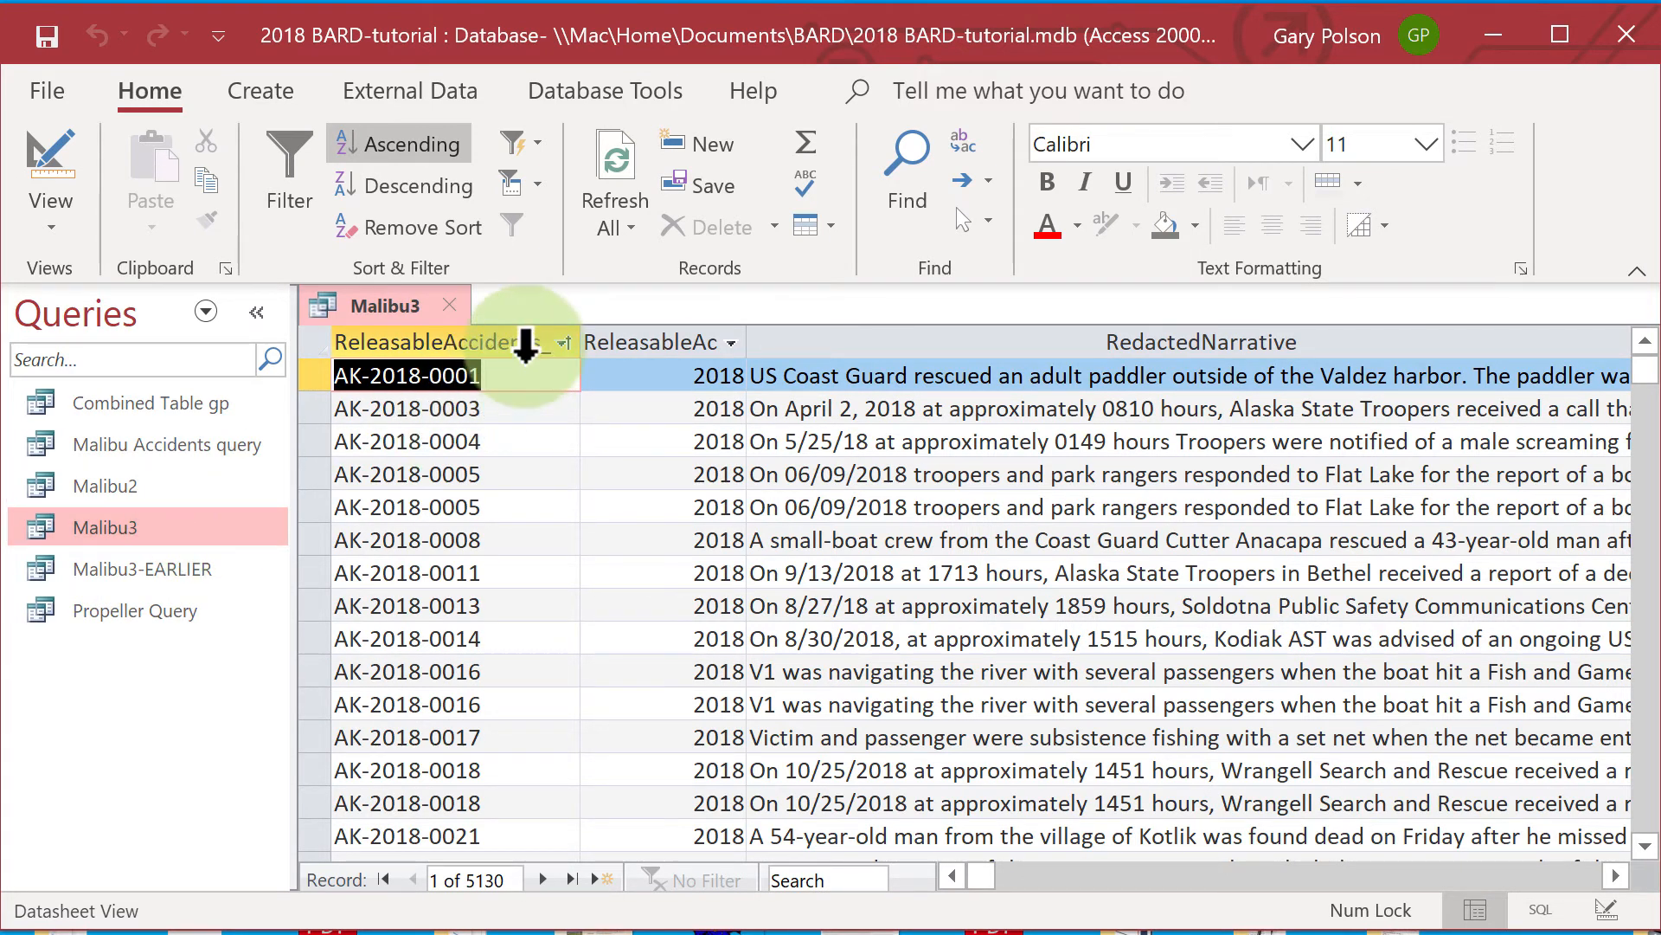
{"action": "left_click", "coordinate": [520, 344]}
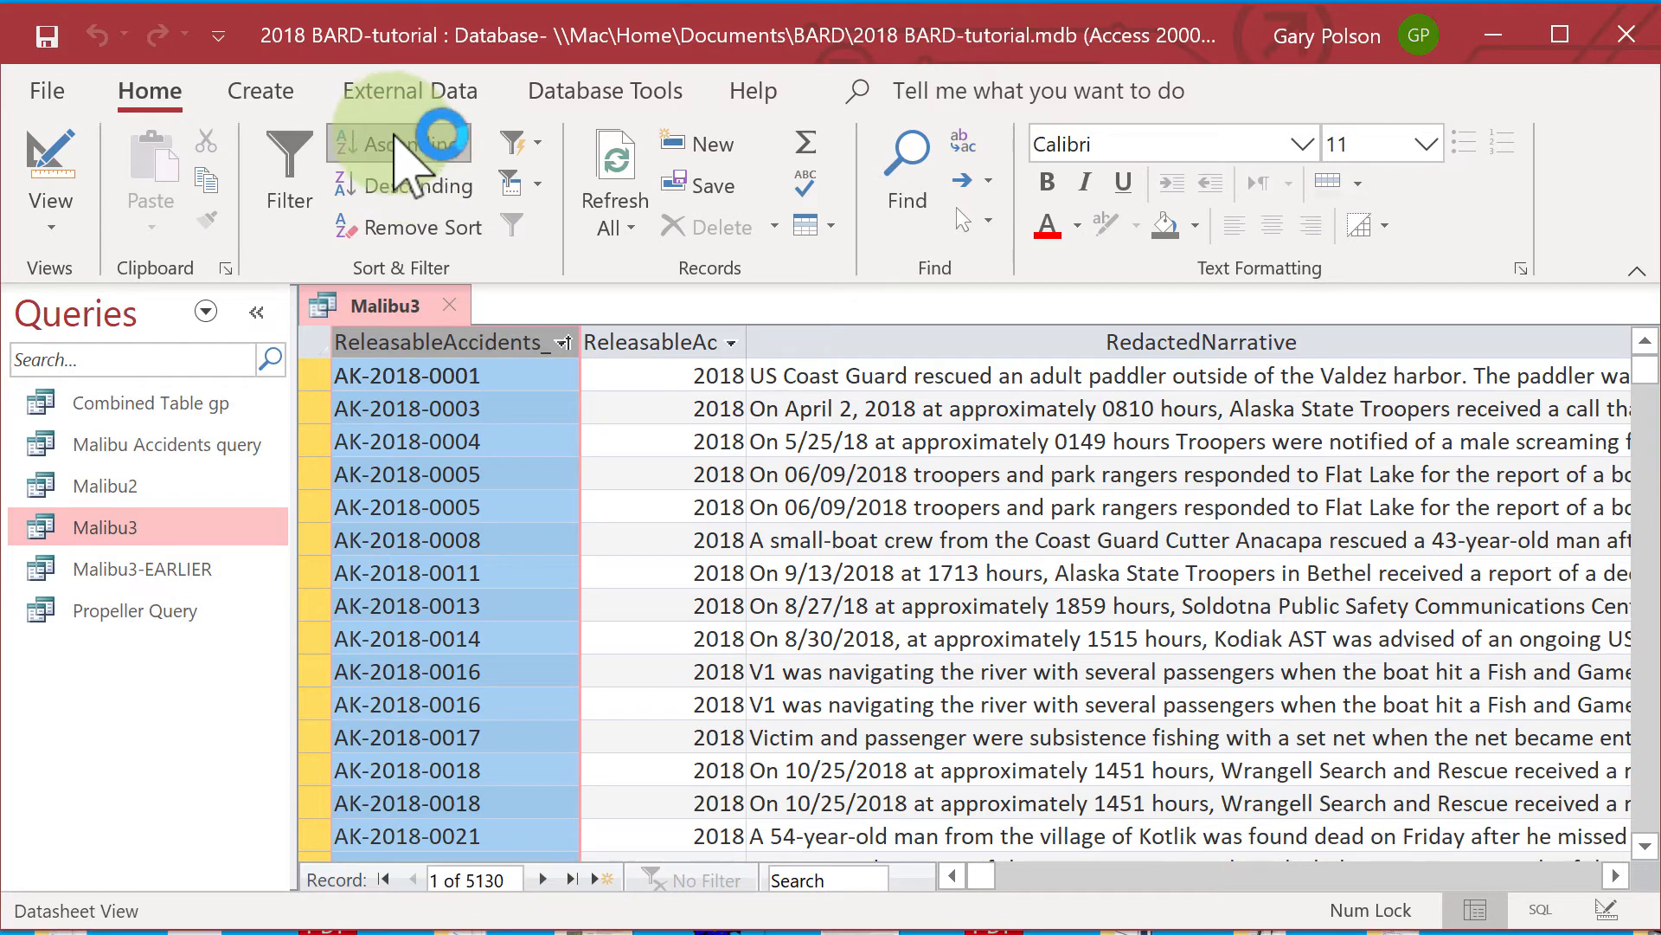
{"action": "left_click", "coordinate": [392, 145]}
{"action": "left_click", "coordinate": [480, 372]}
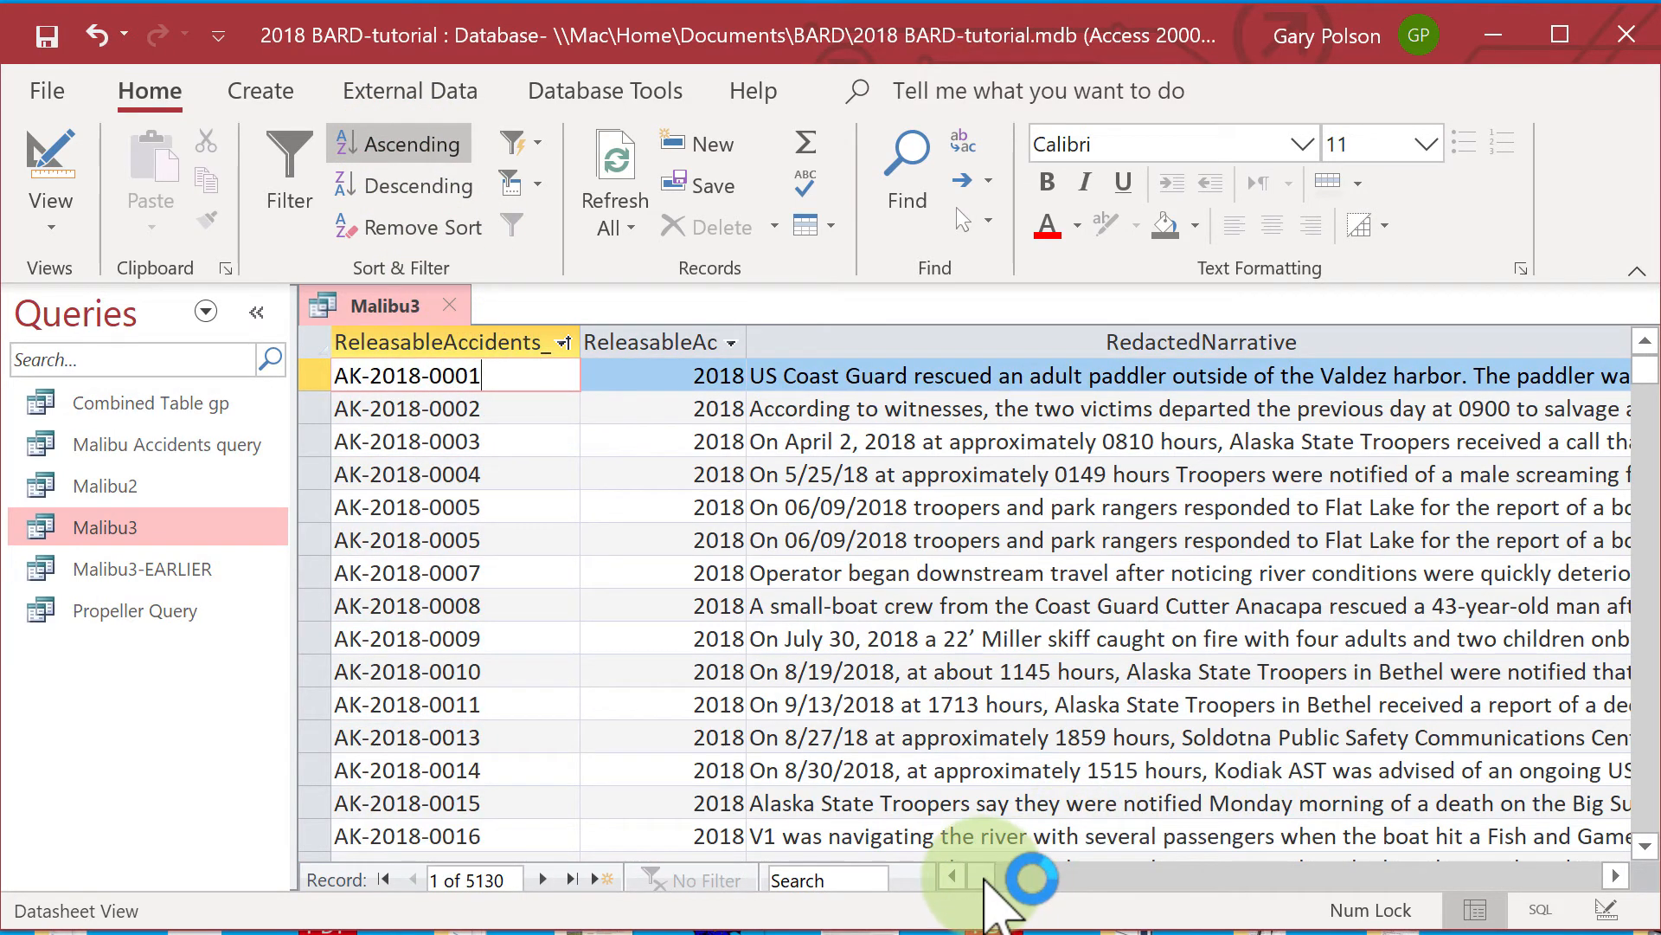
Sort the records by Manufacturer in ascending order and check the names past the R entries for invalid or non-answer values.
{"action": "left_click_drag", "start_coordinate": [983, 876], "coordinate": [1459, 879]}
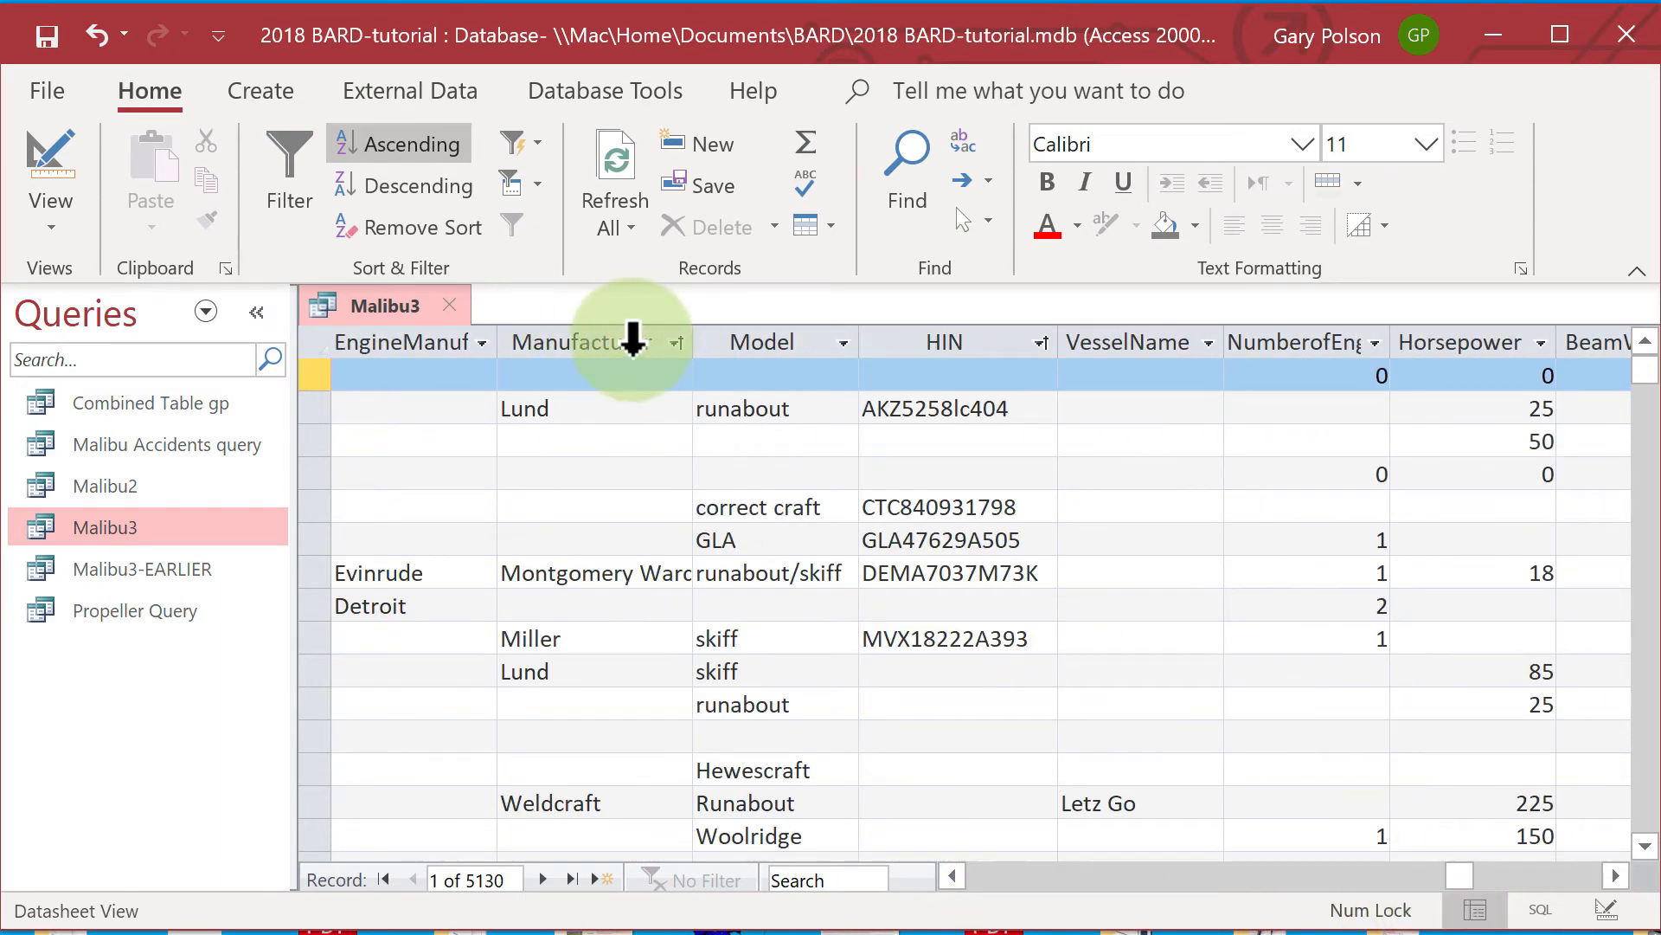
{"action": "left_click", "coordinate": [636, 339]}
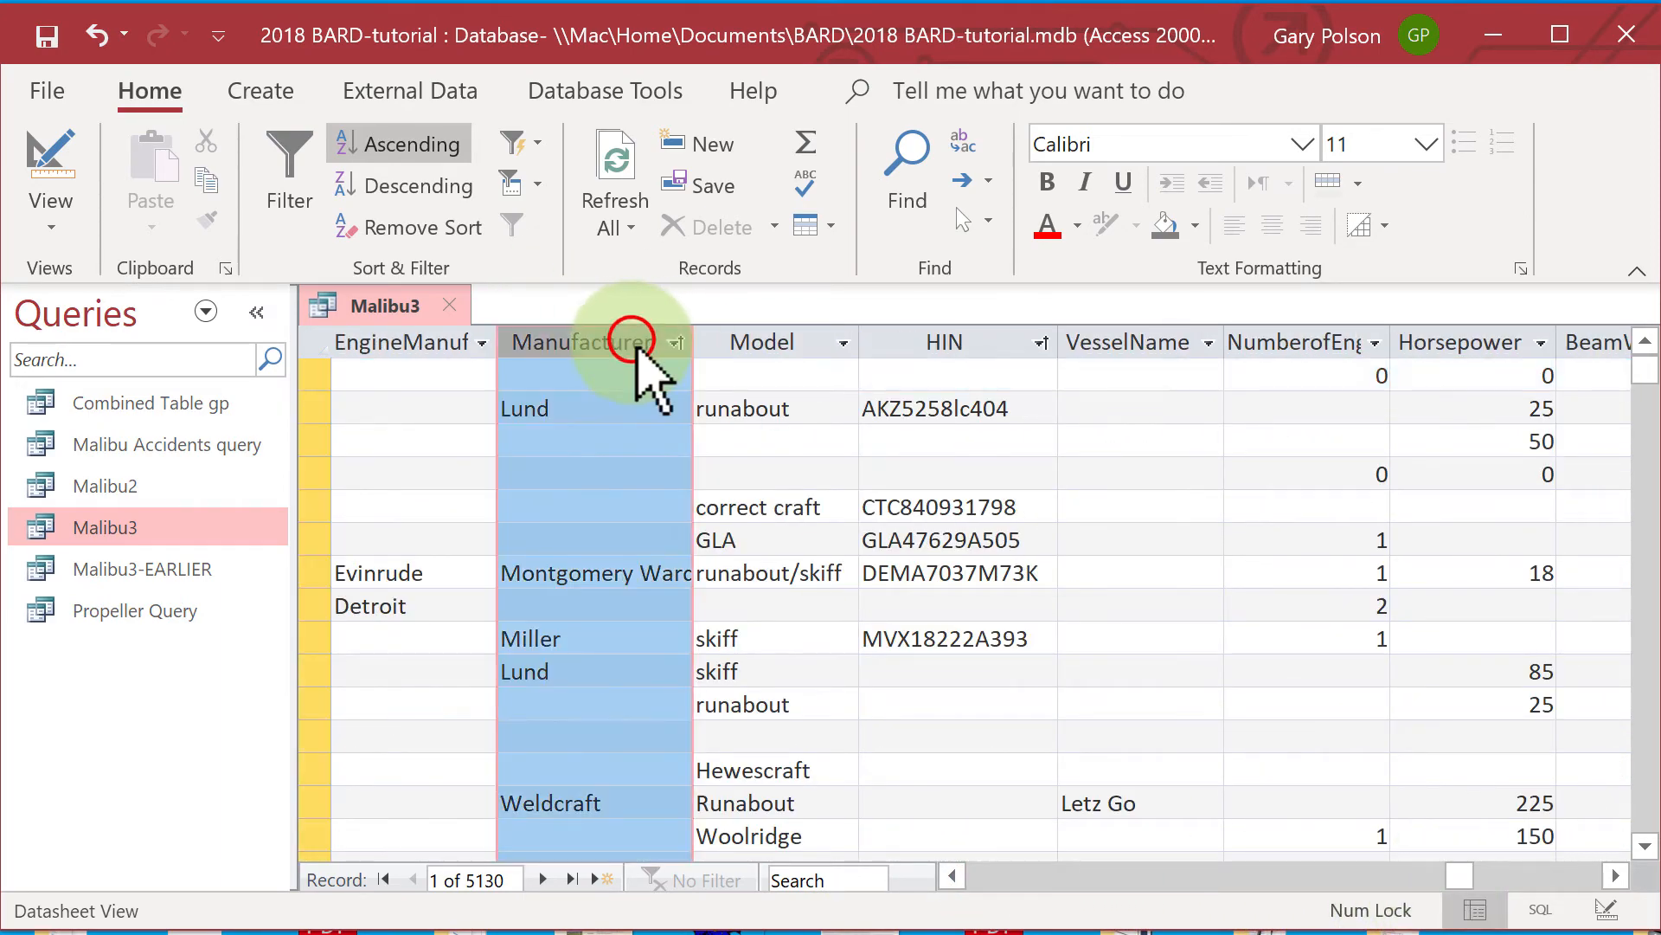
{"action": "left_click", "coordinate": [419, 141]}
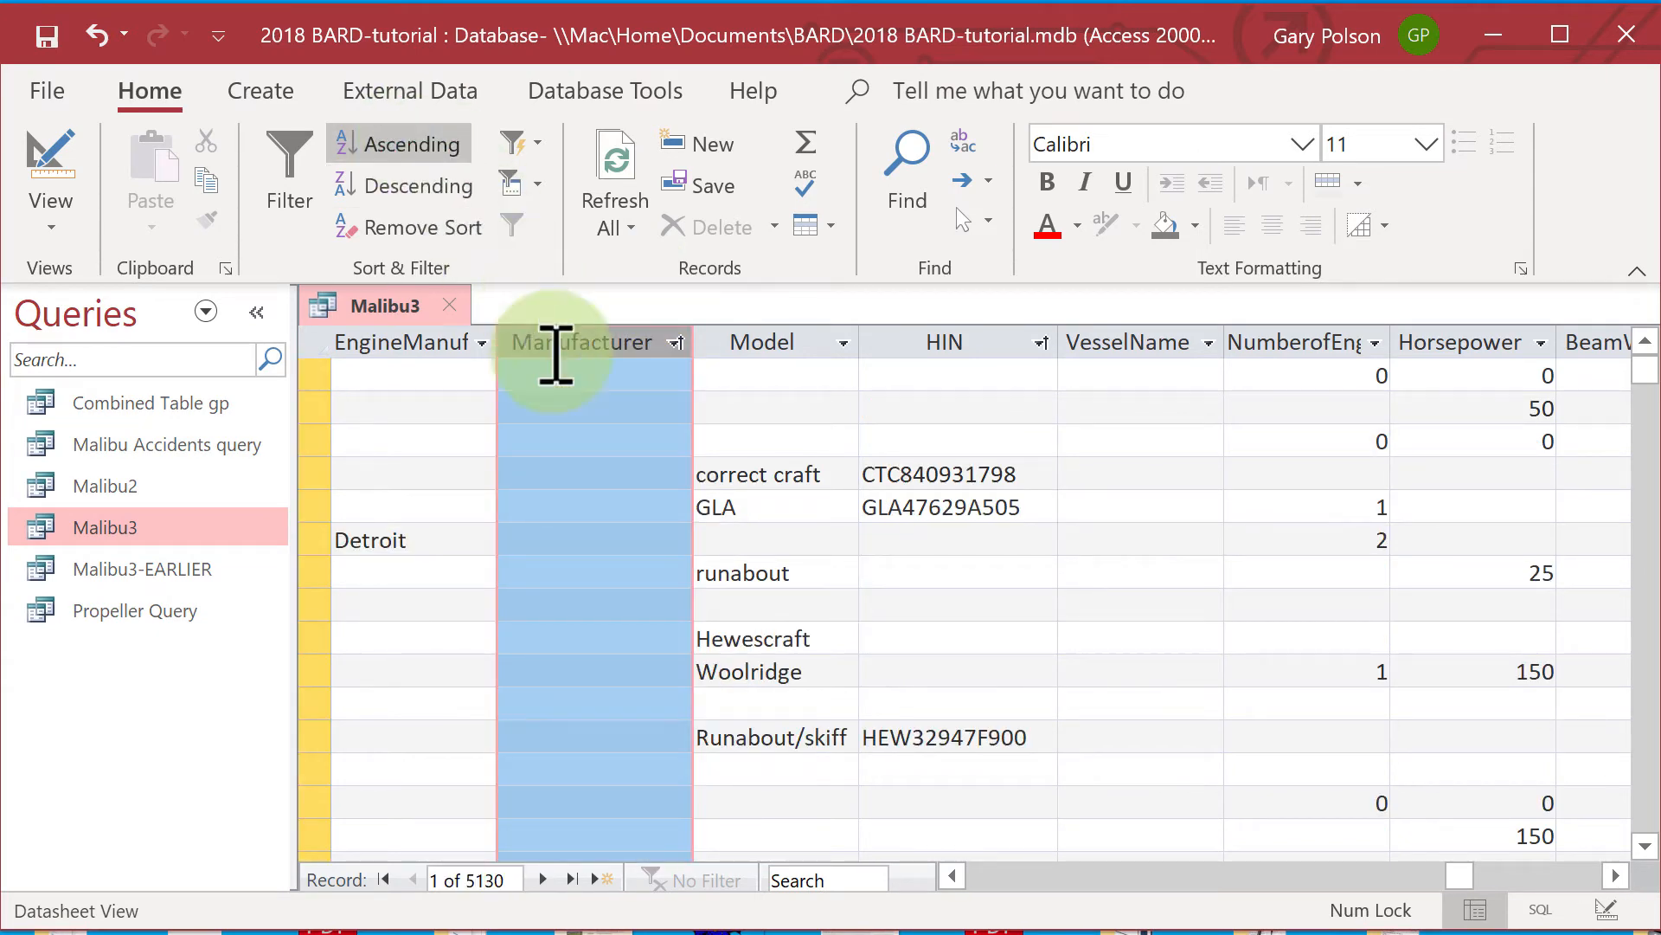
{"action": "left_click", "coordinate": [585, 381]}
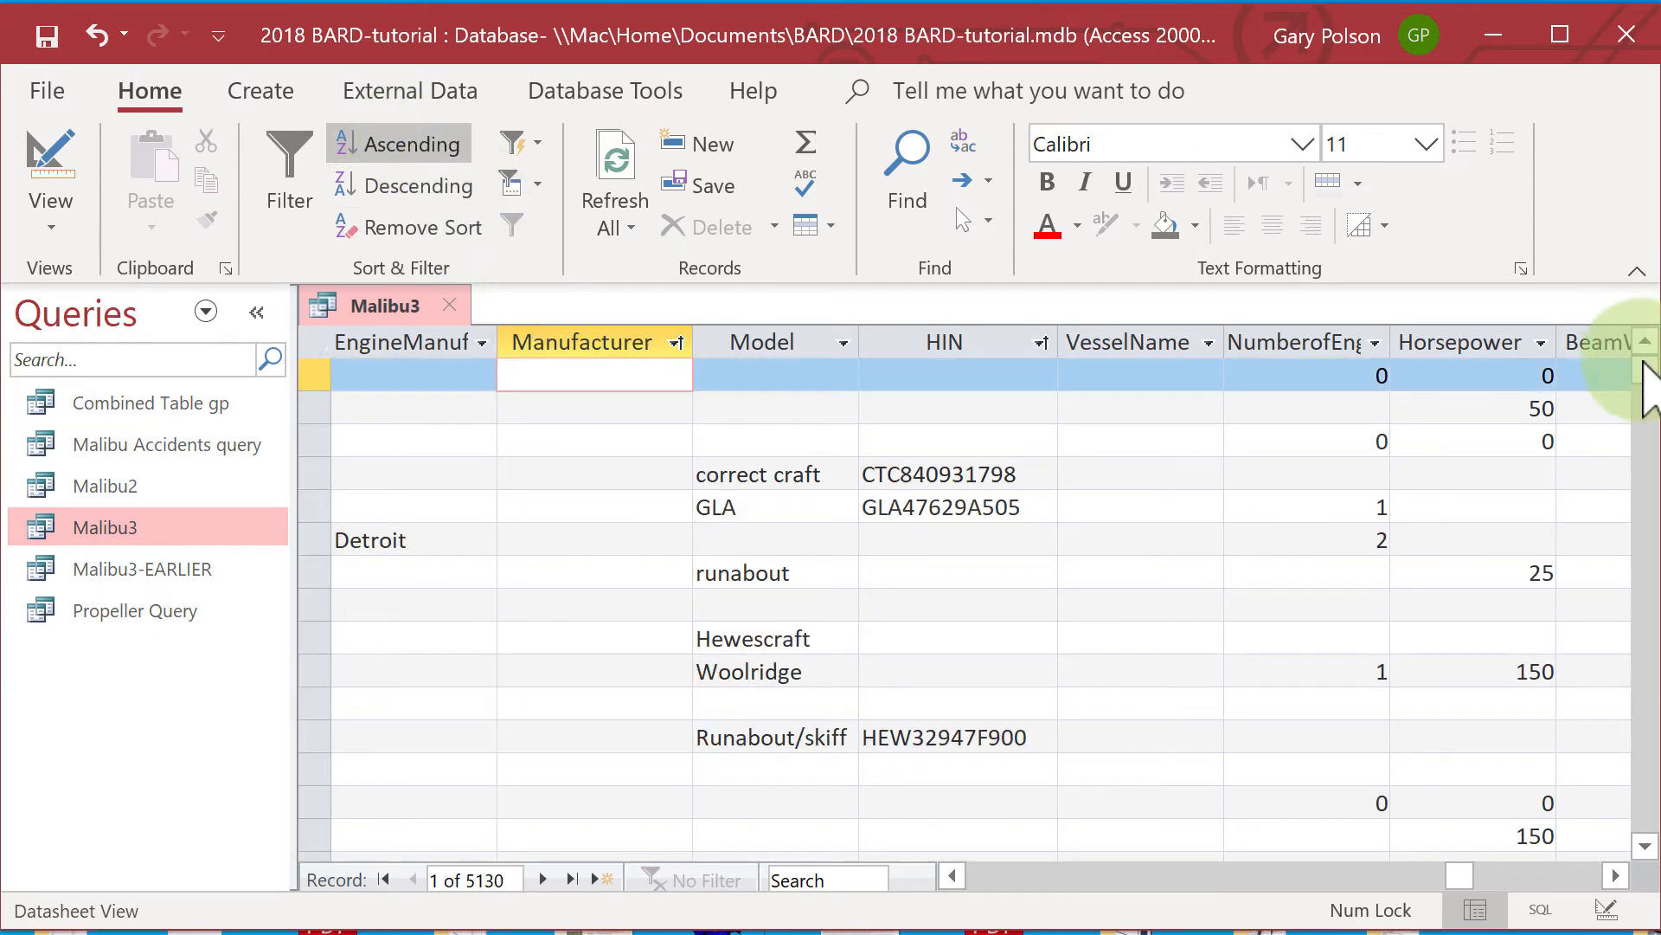
{"action": "left_click_drag", "start_coordinate": [1644, 368], "coordinate": [1594, 651]}
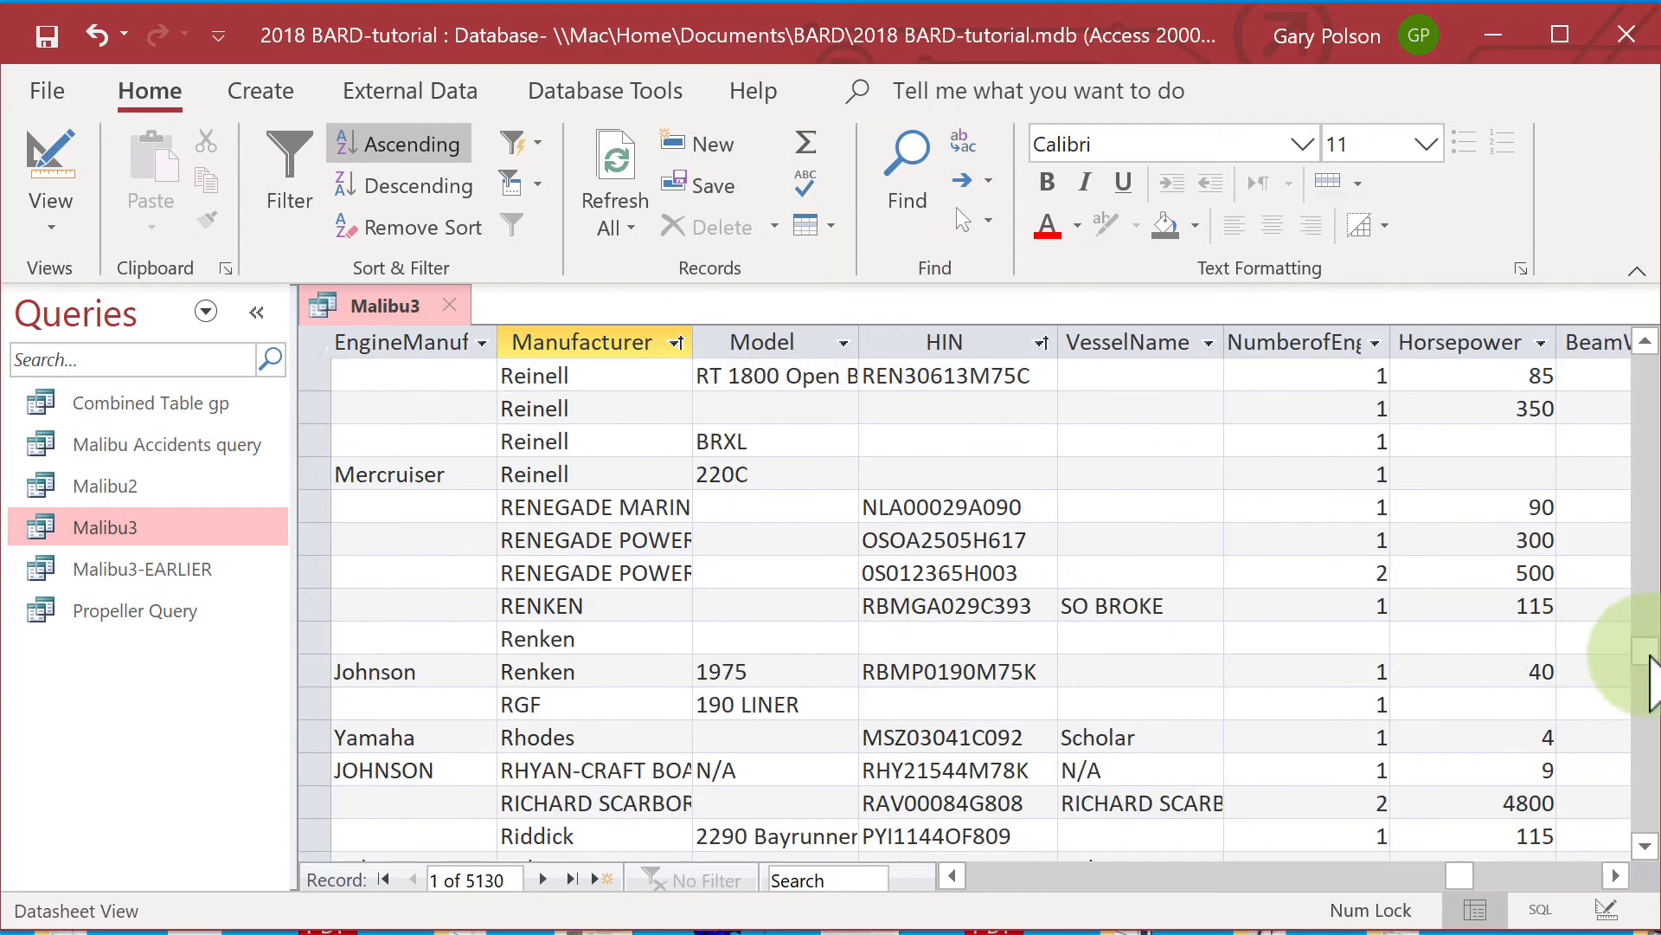
{"action": "left_click", "coordinate": [1648, 657]}
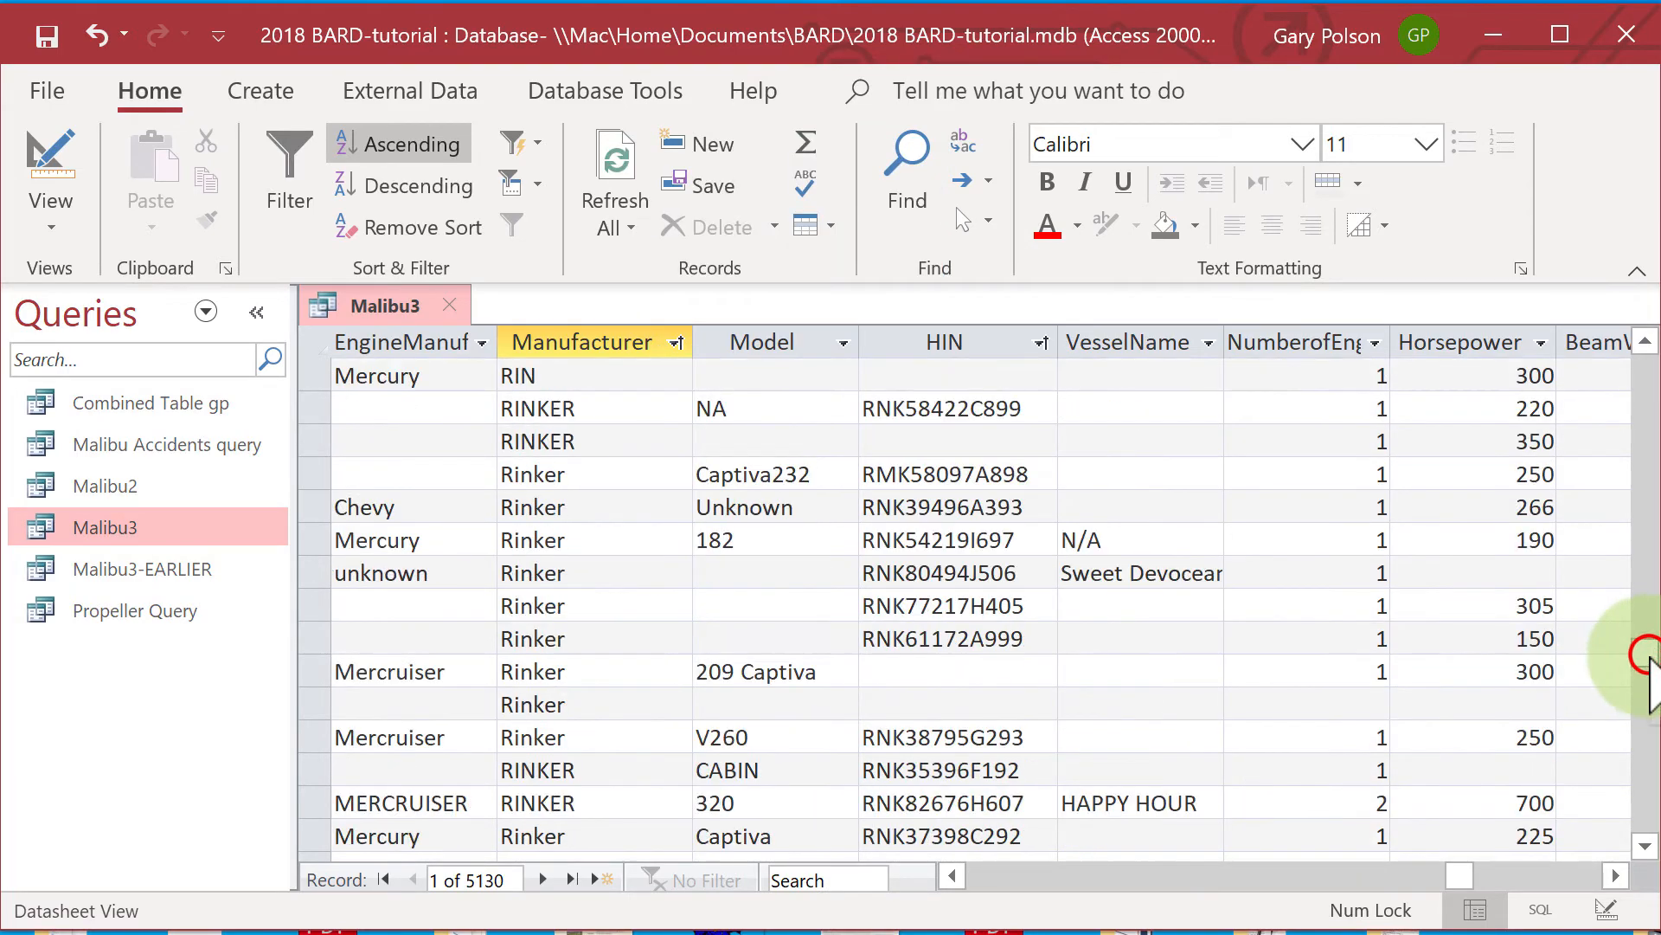
{"action": "left_click_drag", "start_coordinate": [1650, 659], "coordinate": [1638, 770]}
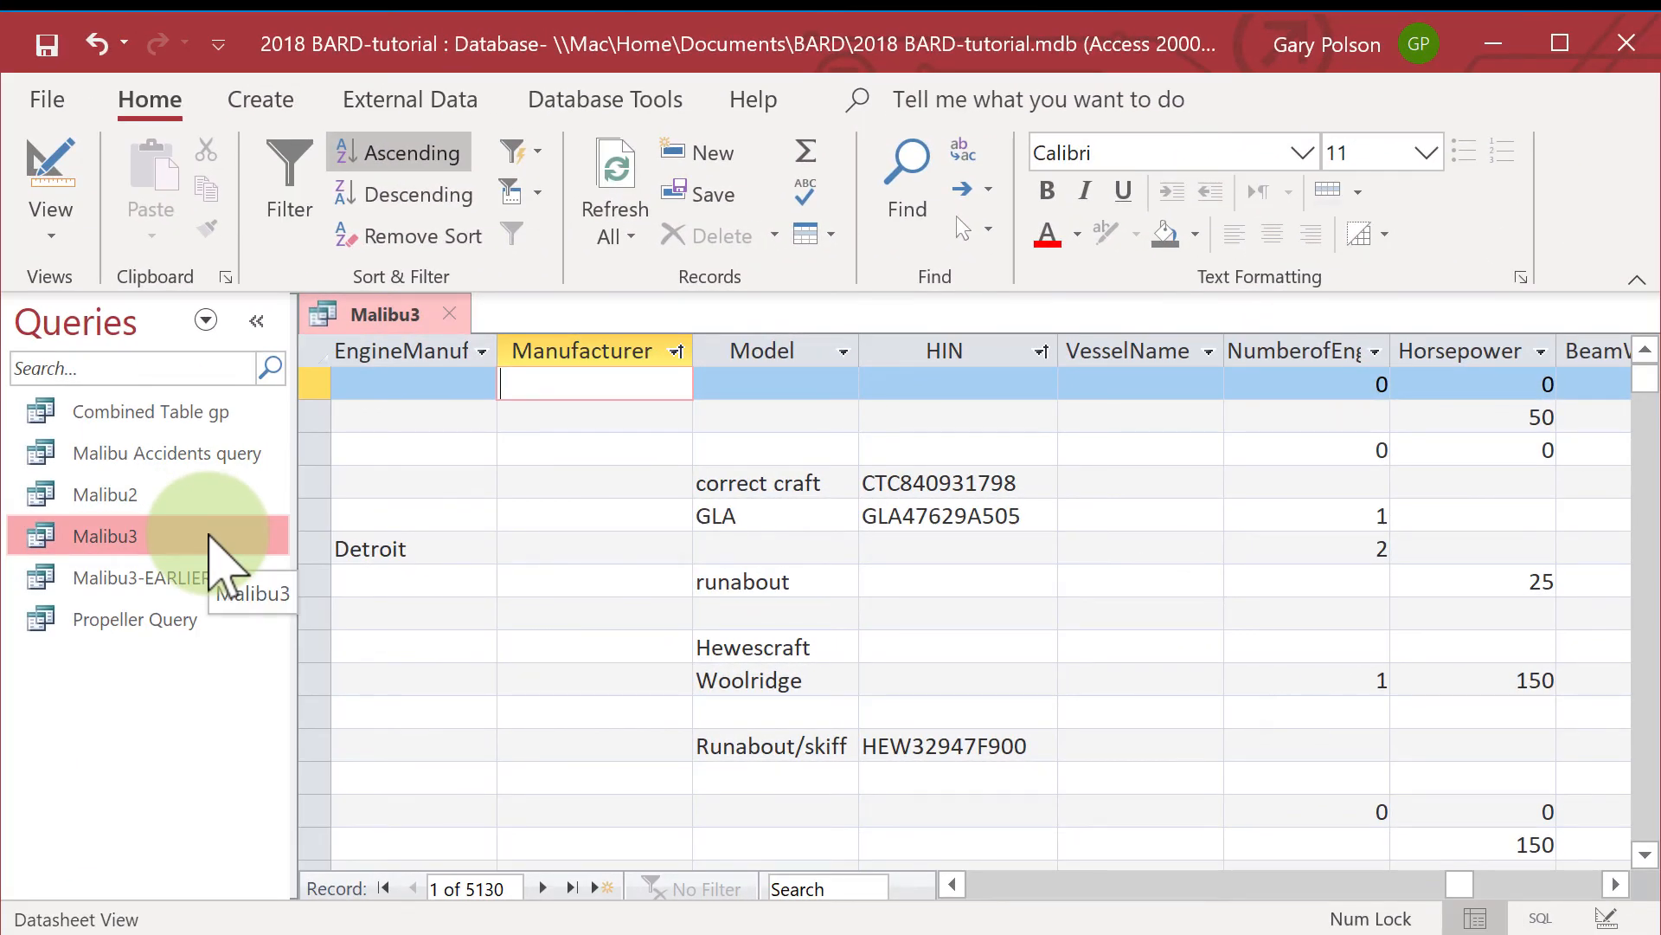
Sort the Malibu3 records by Model in ascending order.
{"action": "left_click", "coordinate": [209, 536]}
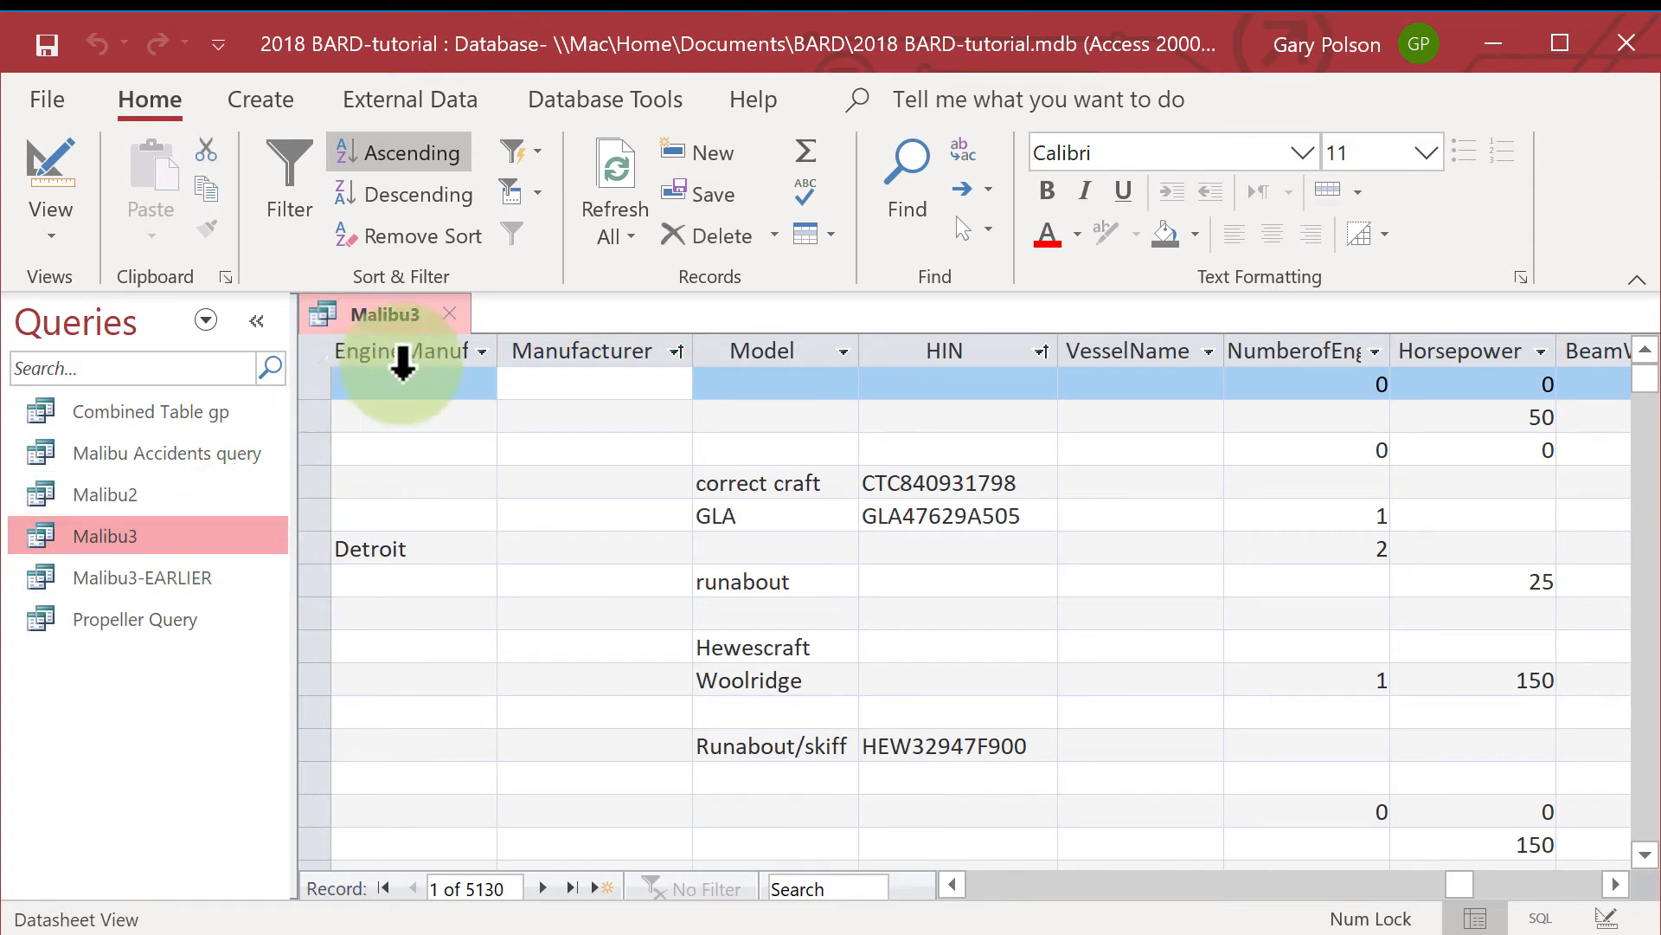
{"action": "left_click", "coordinate": [811, 350]}
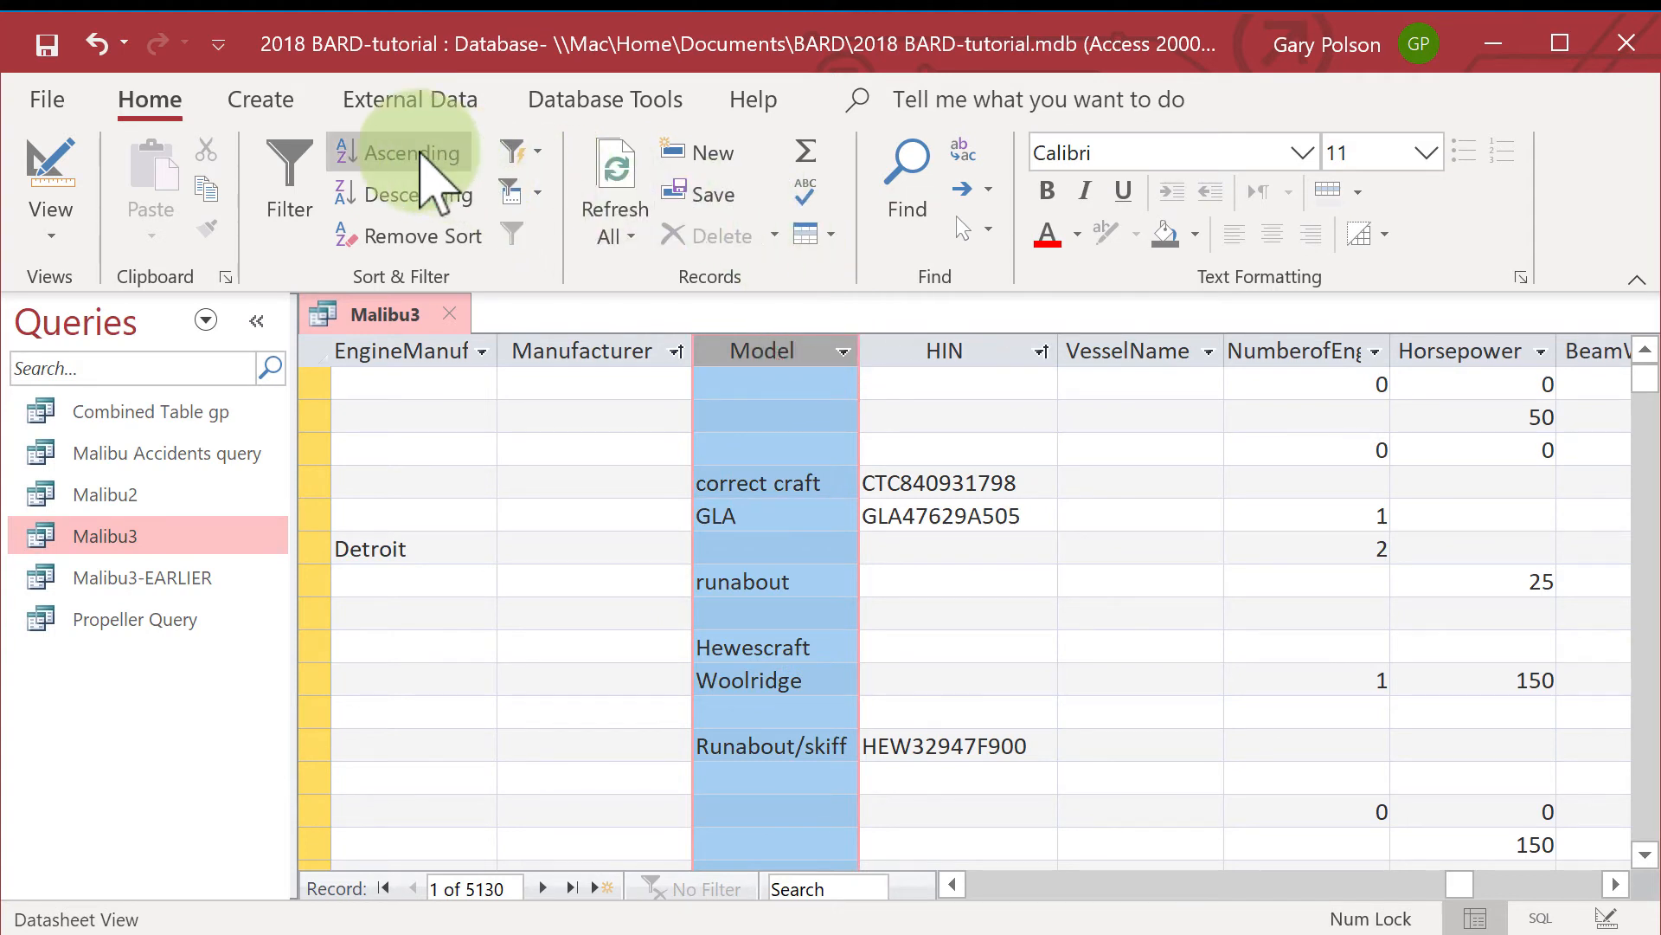
{"action": "left_click", "coordinate": [419, 153]}
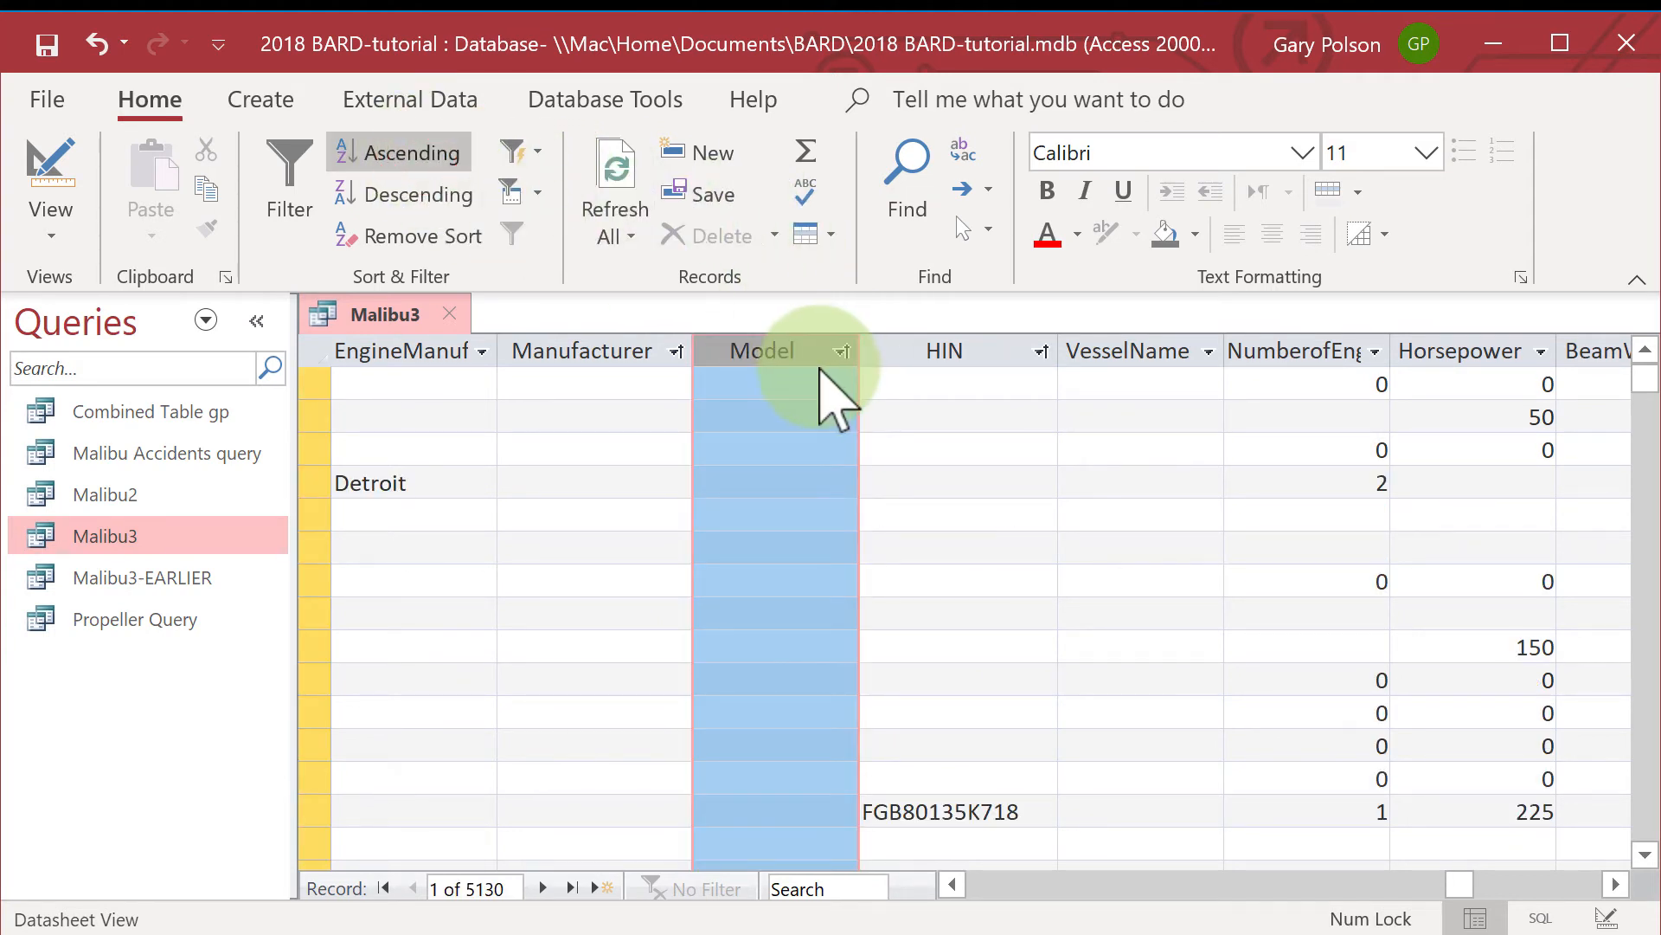
{"action": "left_click", "coordinate": [820, 369]}
Examine the sorted Model values, especially around the M entries, for Malibu boats missing from the Manufacturer field.
{"action": "left_click_drag", "start_coordinate": [1645, 372], "coordinate": [1608, 697]}
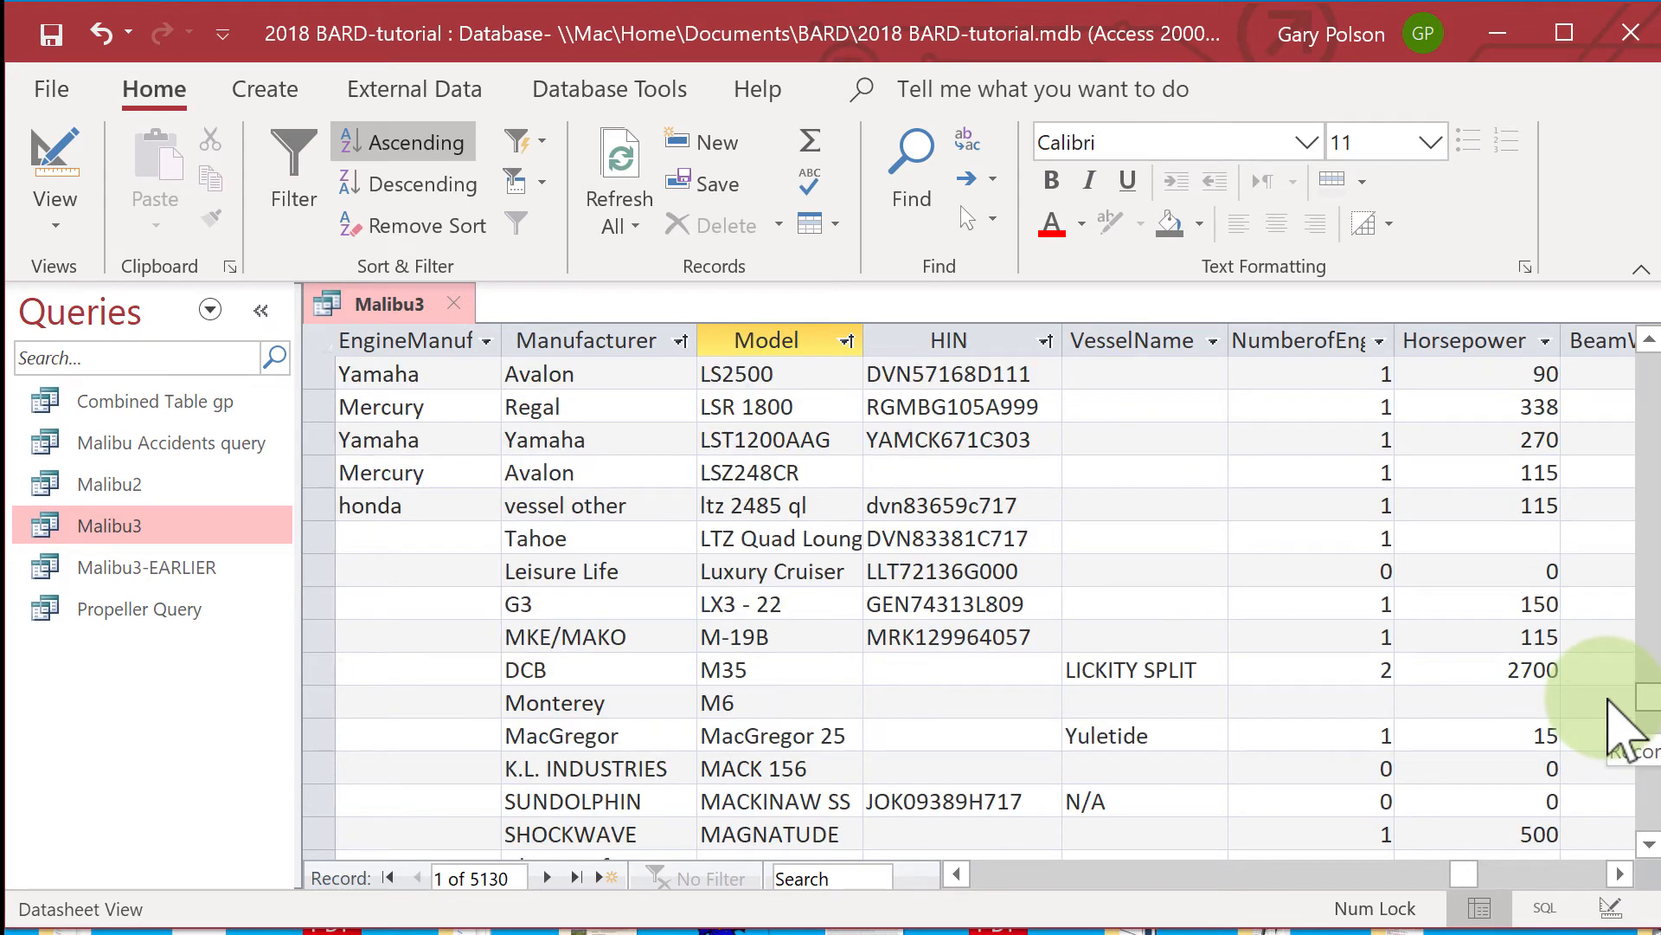
{"action": "left_click", "coordinate": [1648, 844]}
{"action": "left_click", "coordinate": [1649, 844]}
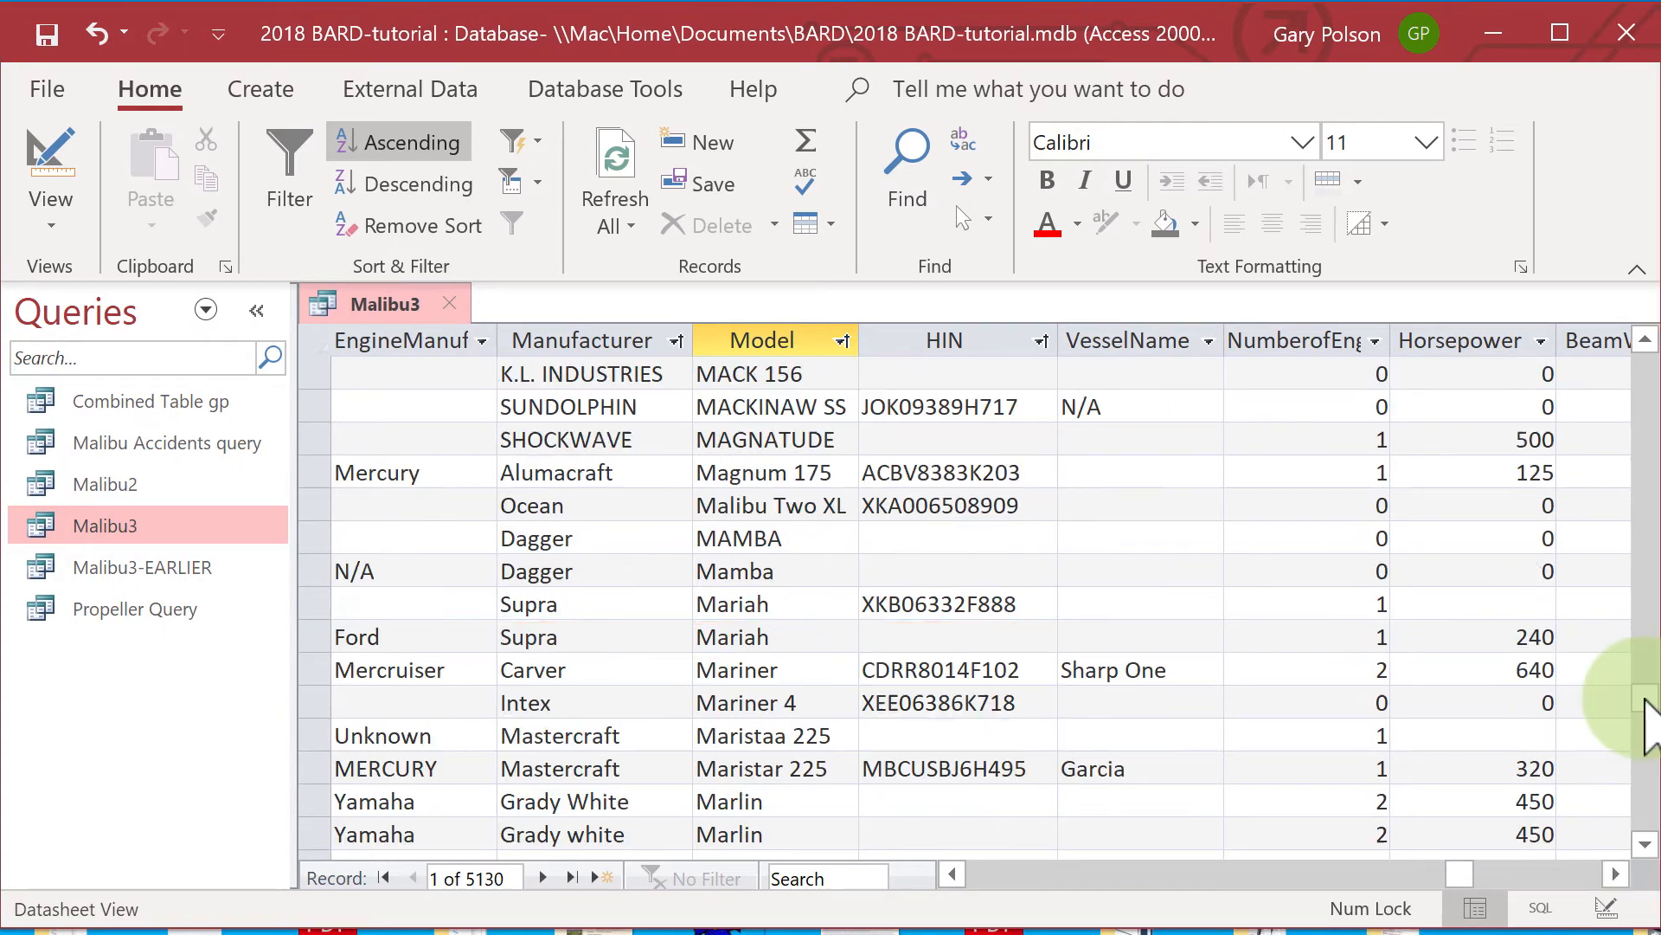
{"action": "left_click", "coordinate": [1646, 697]}
{"action": "left_click_drag", "start_coordinate": [1644, 699], "coordinate": [1638, 749]}
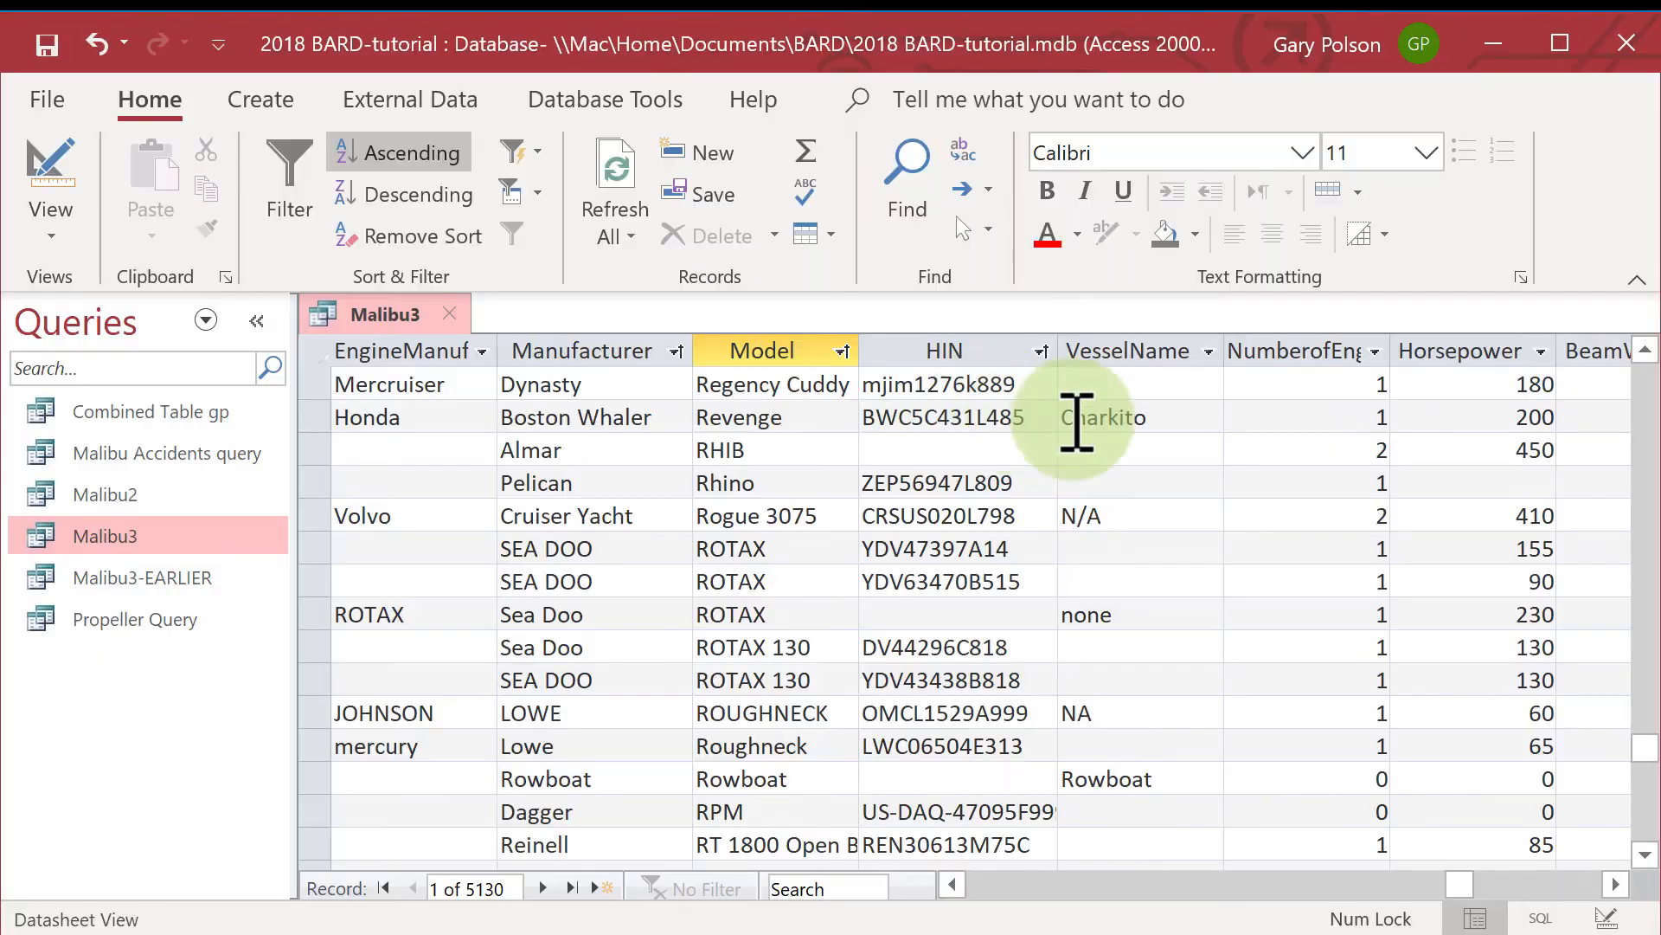
{"action": "mouse_move", "coordinate": [1642, 745]}
{"action": "left_mouse_down"}
{"action": "mouse_move", "coordinate": [1622, 833]}
{"action": "mouse_move", "coordinate": [1642, 846]}
{"action": "left_mouse_up"}
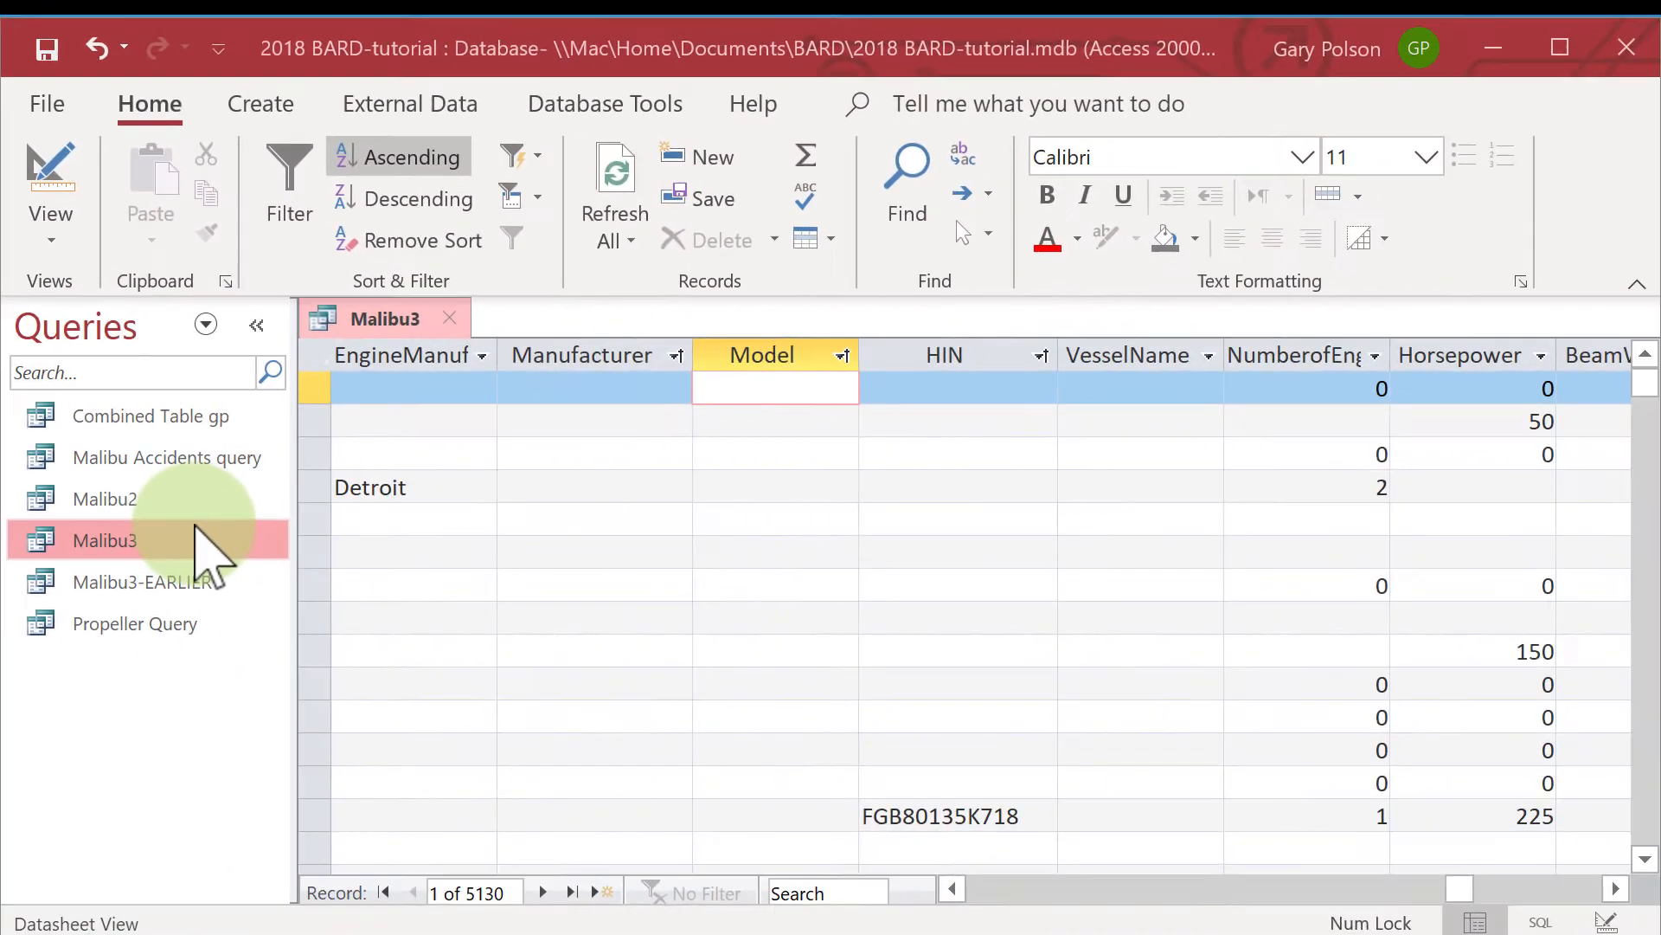
Sort the Malibu3 records by VesselName in ascending order.
{"action": "left_click", "coordinate": [195, 528]}
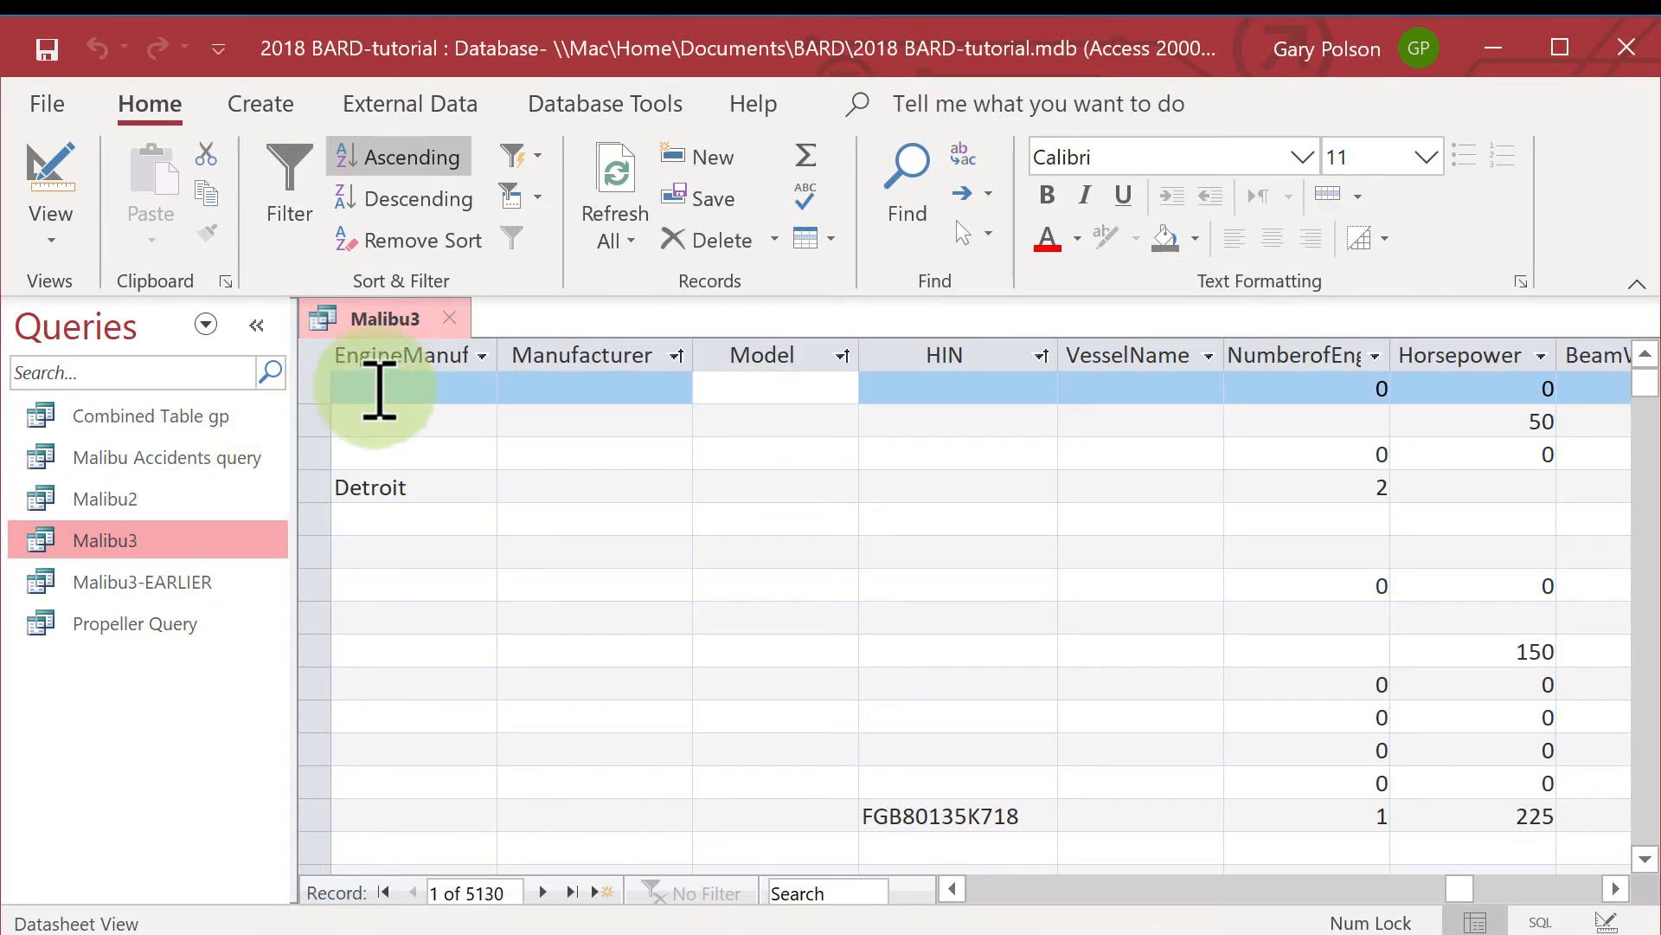
{"action": "left_click", "coordinate": [1194, 354]}
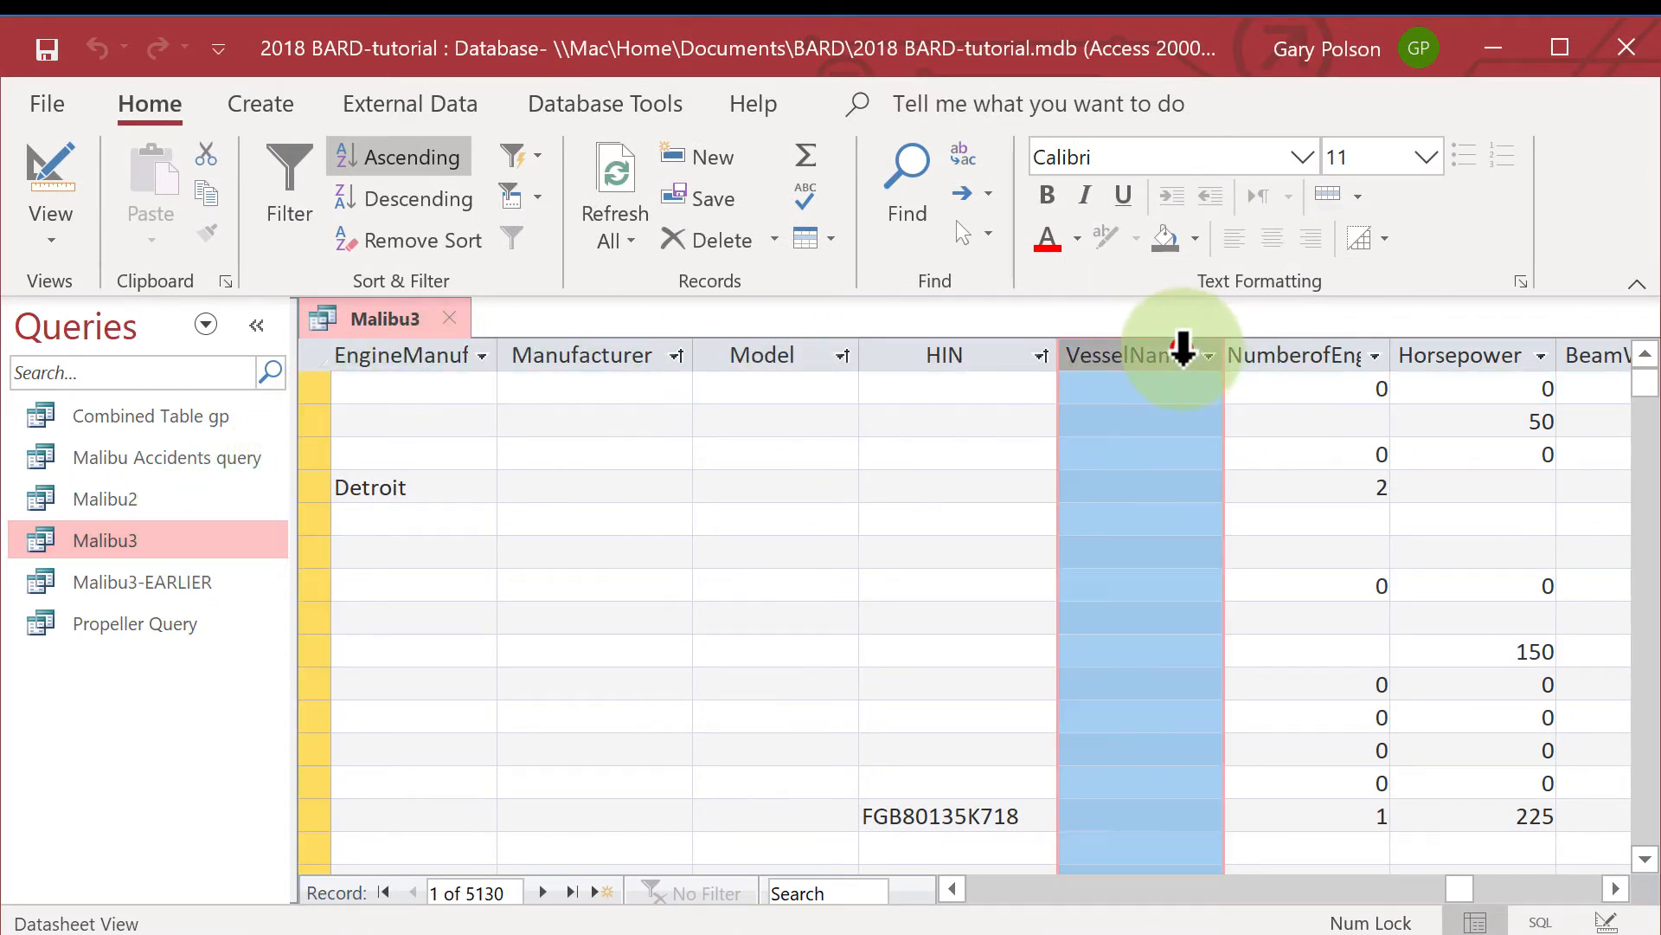
{"action": "left_click", "coordinate": [402, 159]}
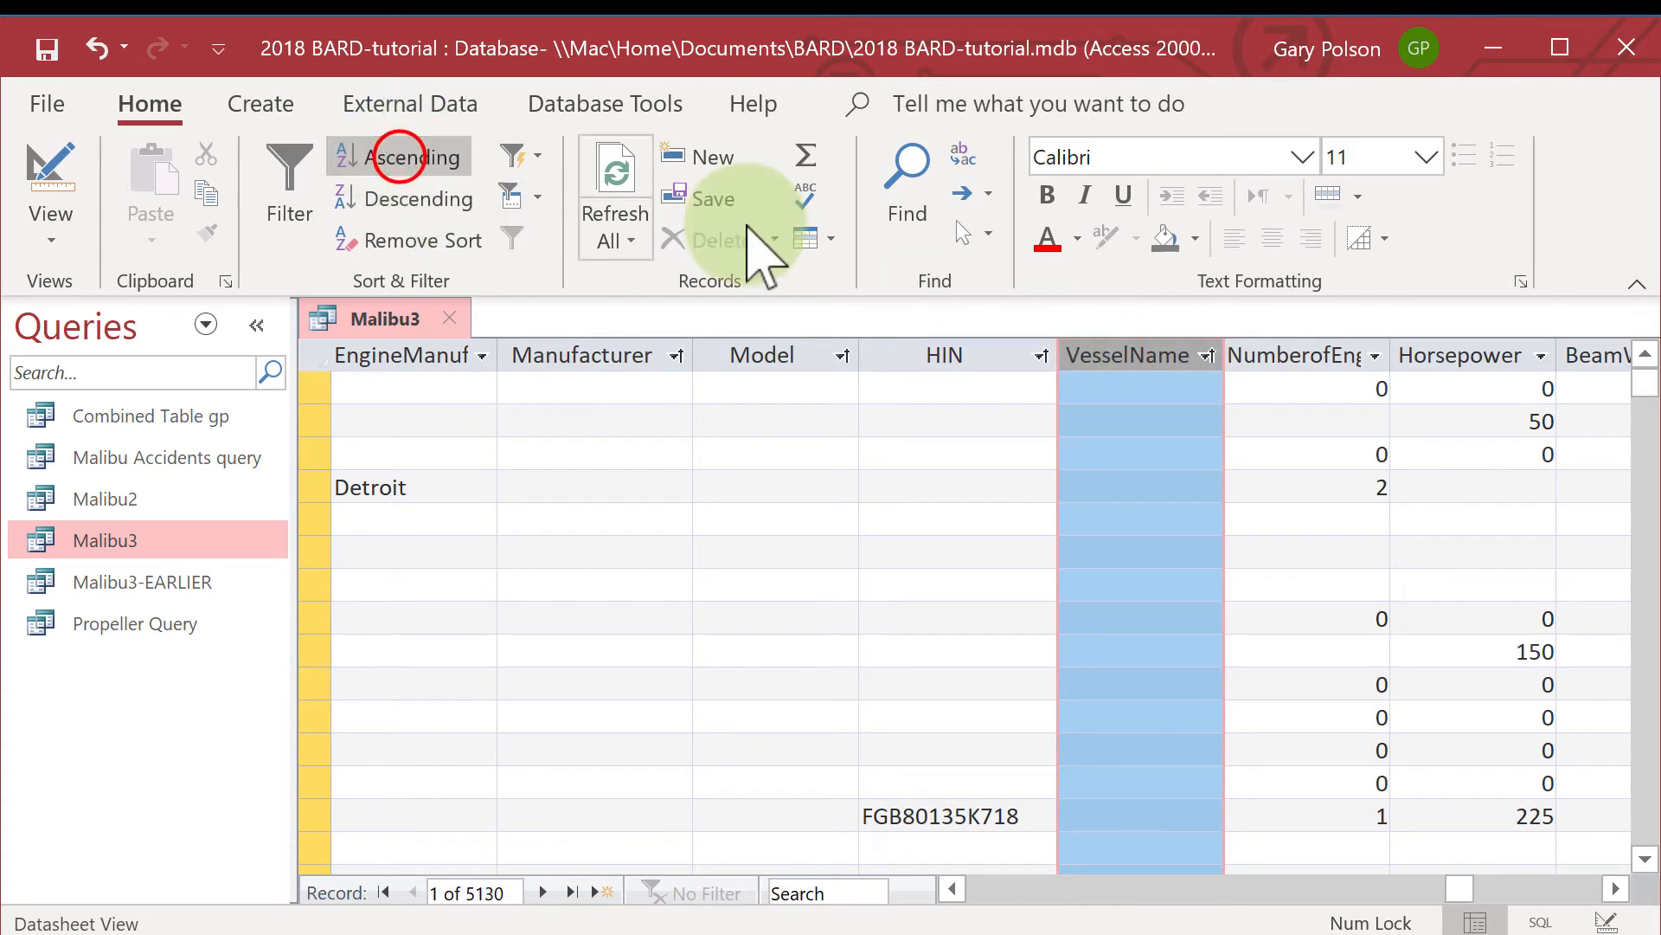
{"action": "left_click", "coordinate": [1117, 383]}
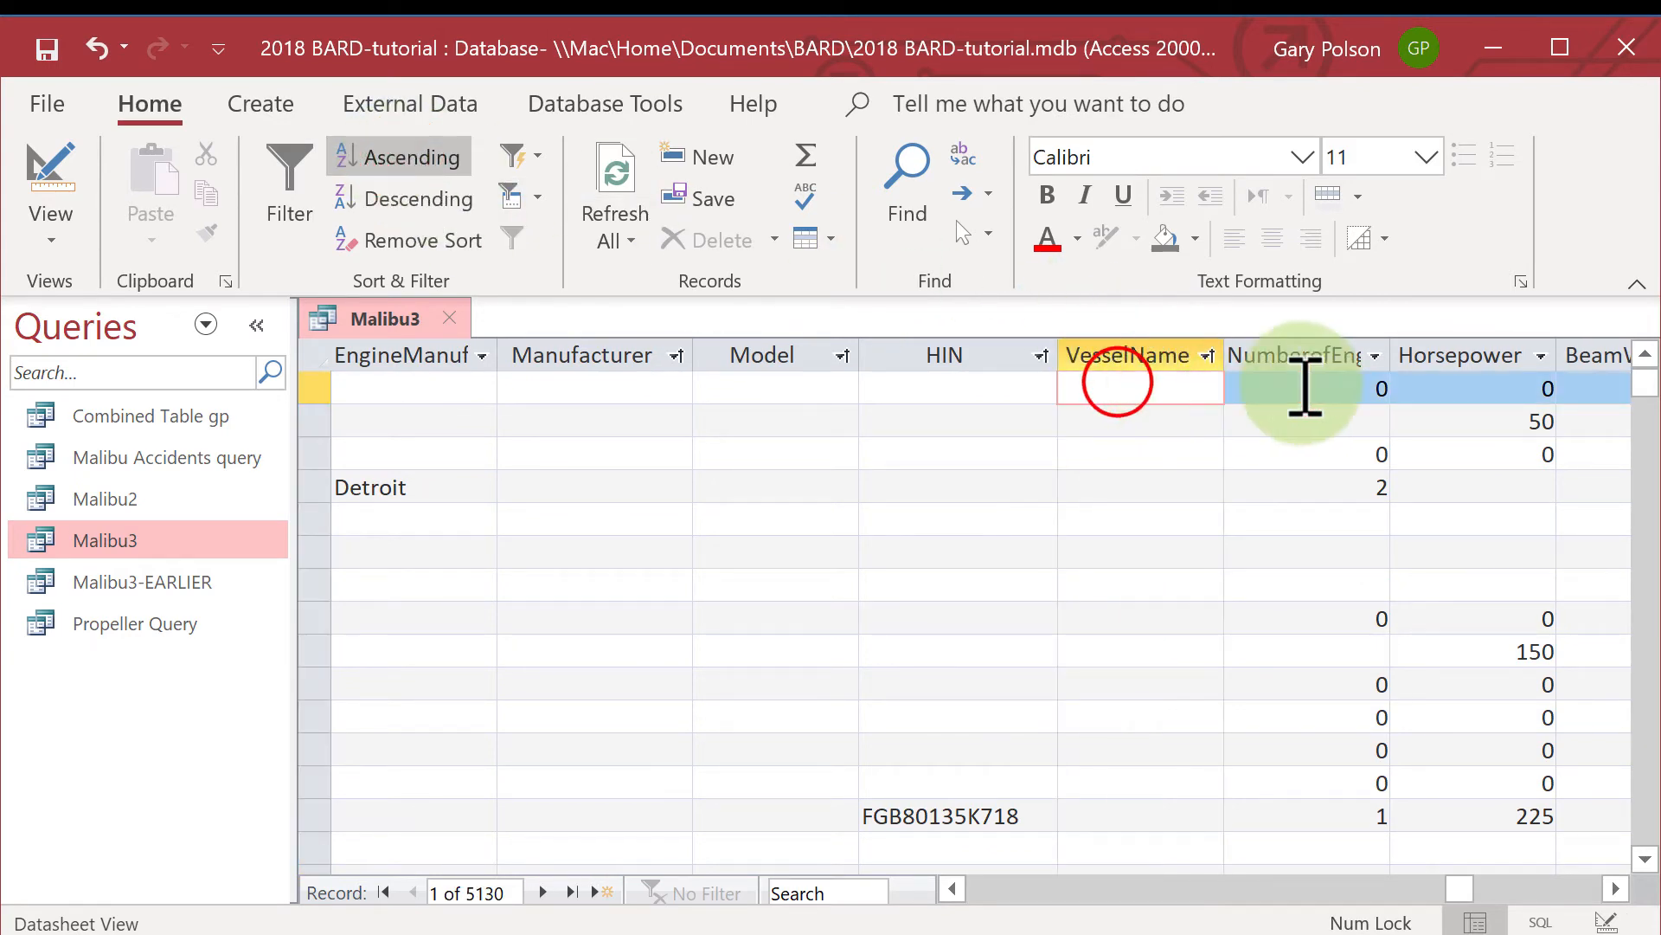
Examine the sorted vessel names, especially around the M entries, for any boats named Malibu.
{"action": "left_click", "coordinate": [1642, 386]}
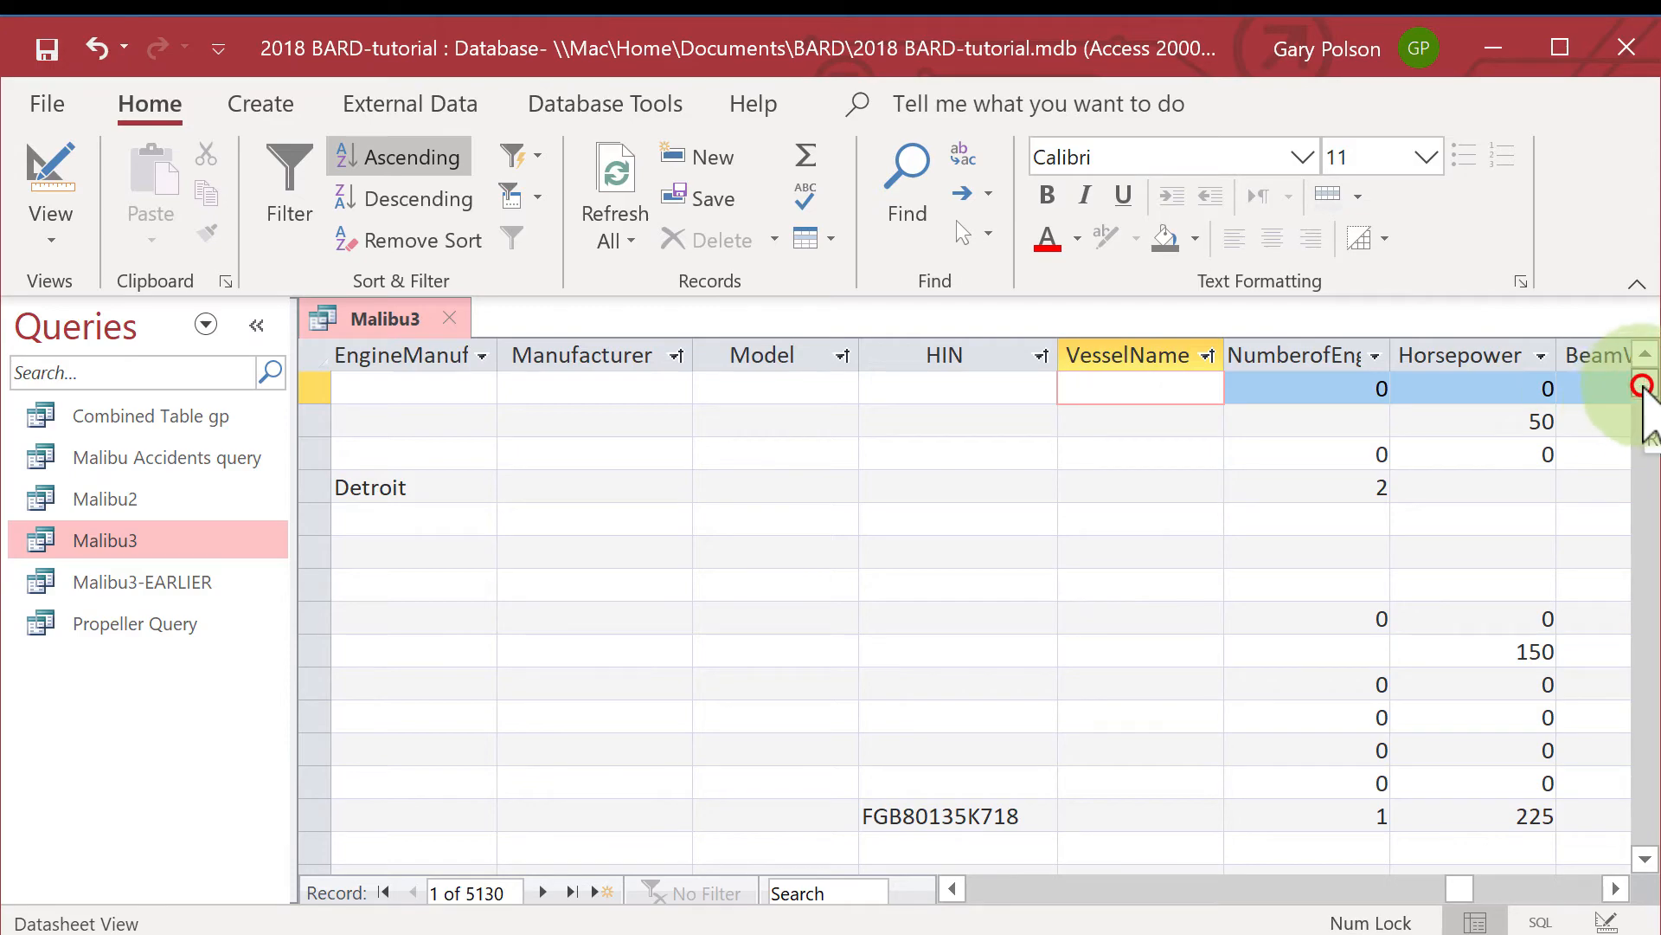
{"action": "mouse_move", "coordinate": [1642, 388]}
{"action": "left_mouse_down"}
{"action": "mouse_move", "coordinate": [1638, 554]}
{"action": "mouse_move", "coordinate": [1602, 673]}
{"action": "mouse_move", "coordinate": [1644, 853]}
{"action": "left_mouse_up"}
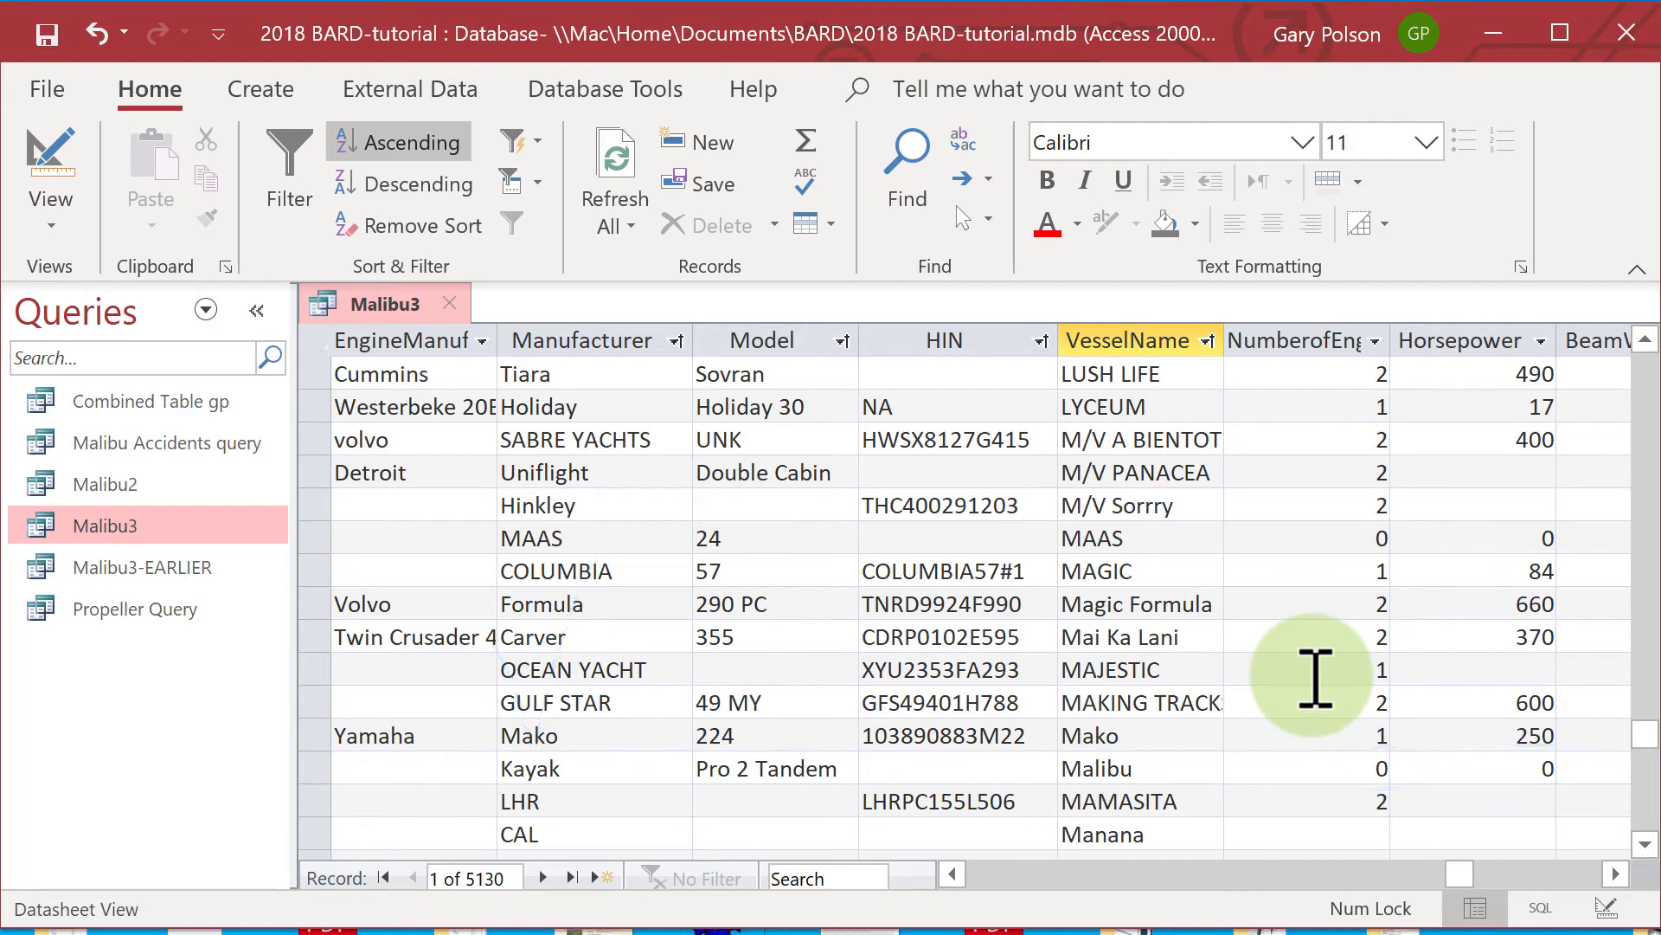
{"action": "scroll", "coordinate": [1312, 678], "scroll_direction": "down", "scroll_amount": 3}
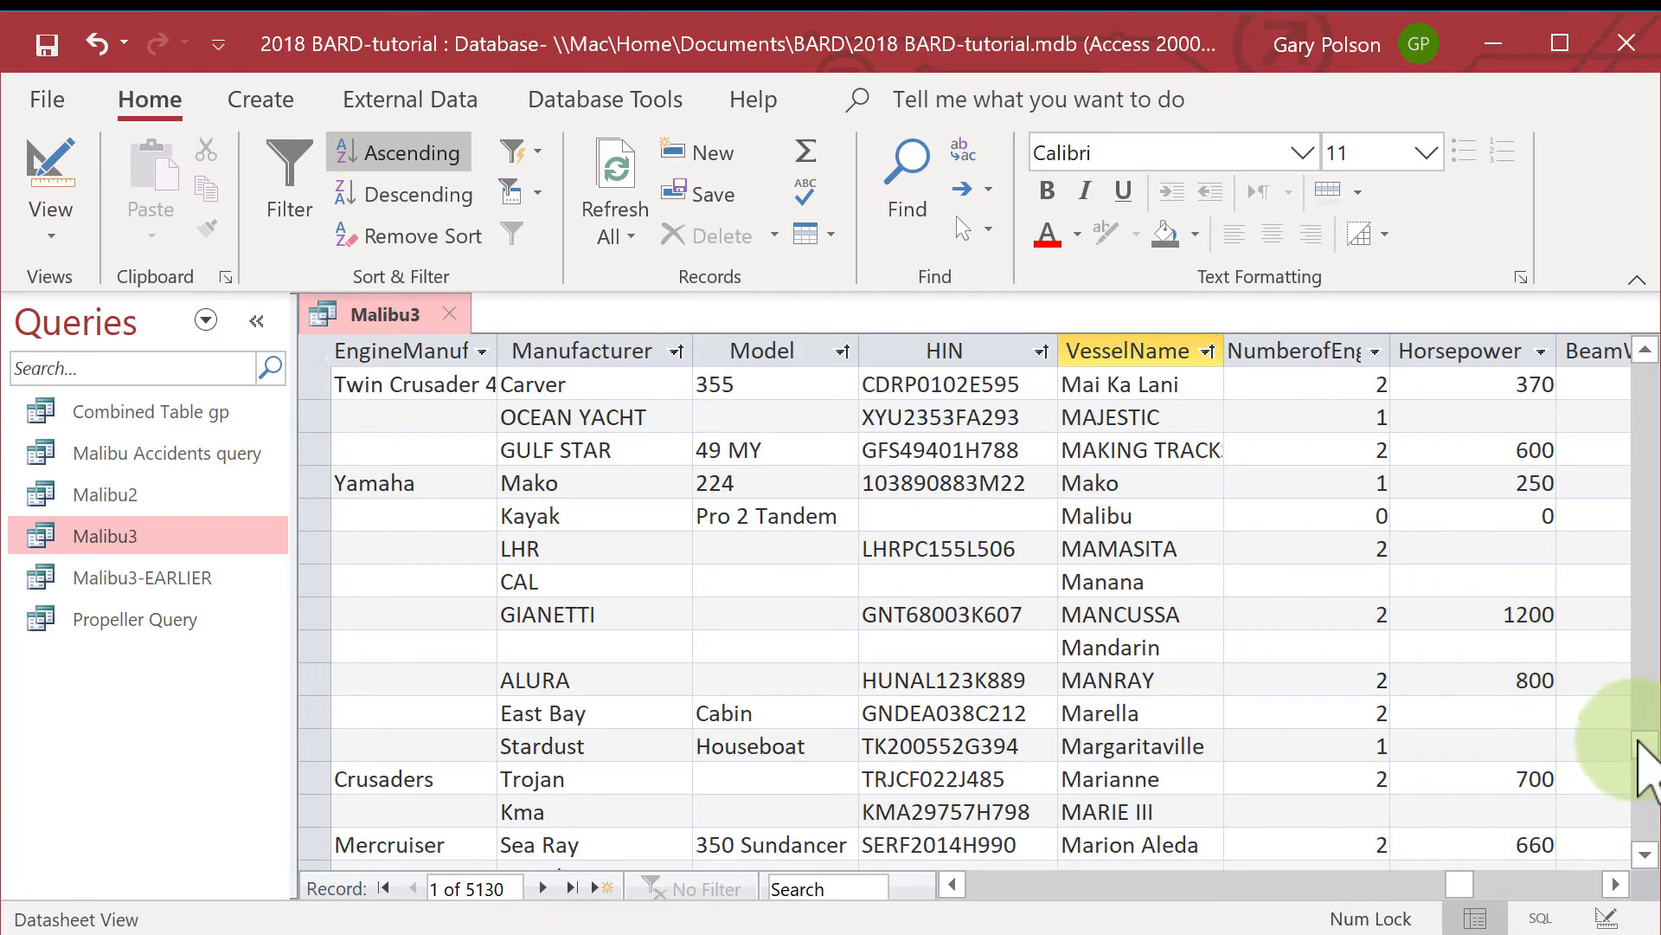
{"action": "left_click_drag", "start_coordinate": [1640, 743], "coordinate": [1607, 791]}
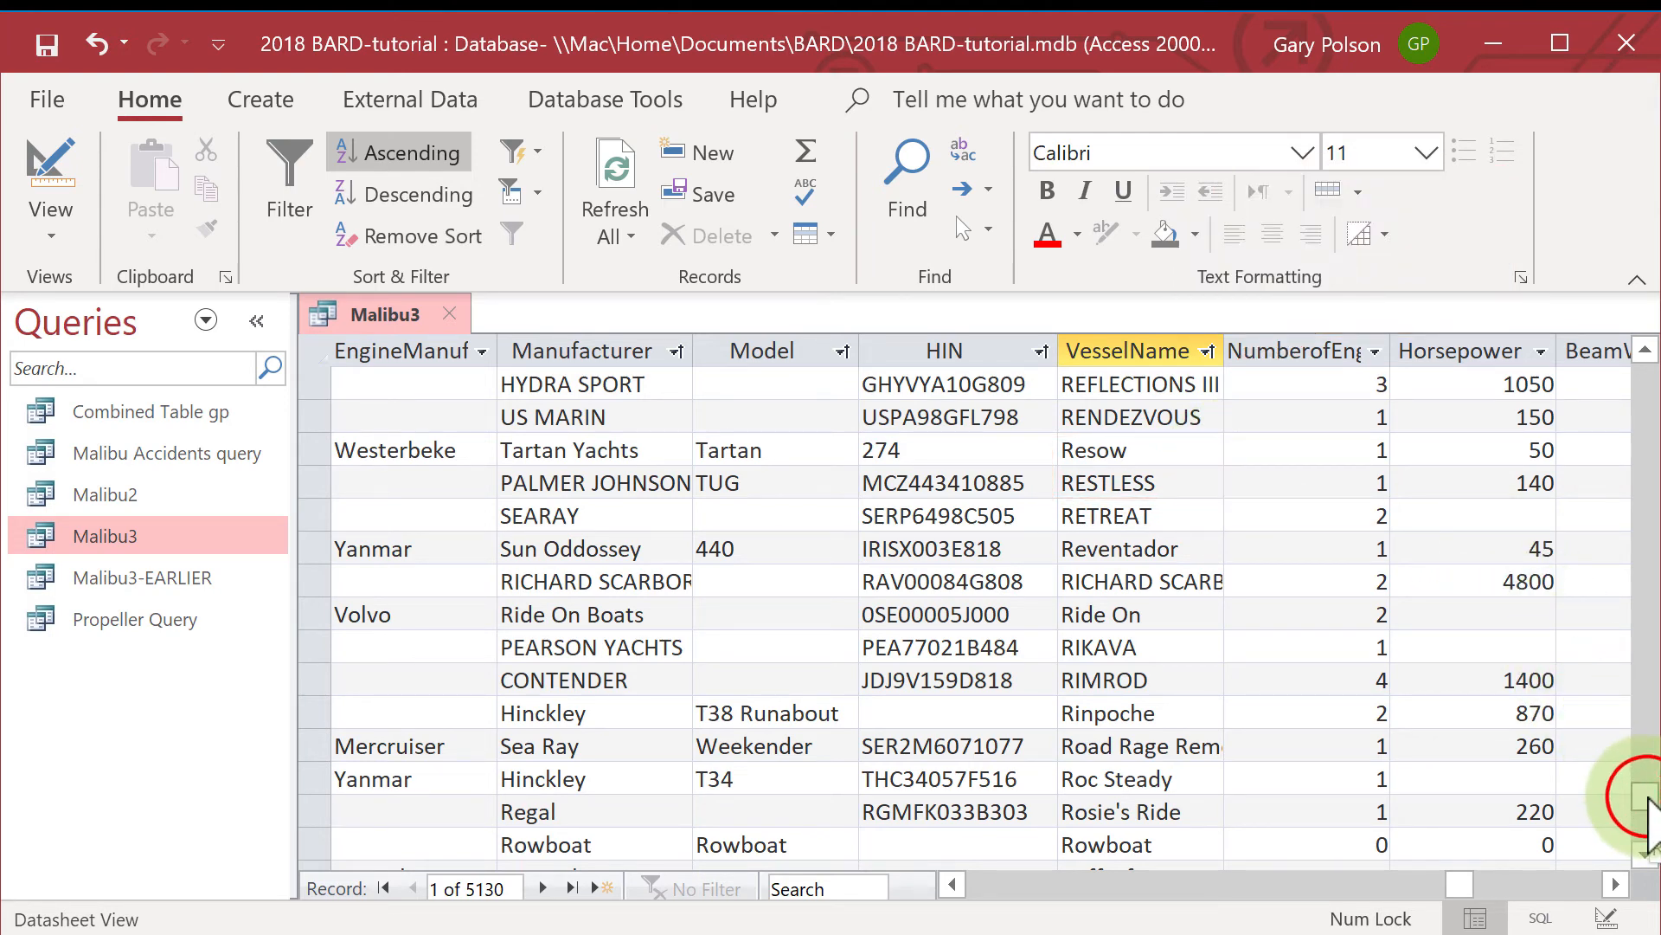
{"action": "left_click_drag", "start_coordinate": [1648, 803], "coordinate": [1649, 822]}
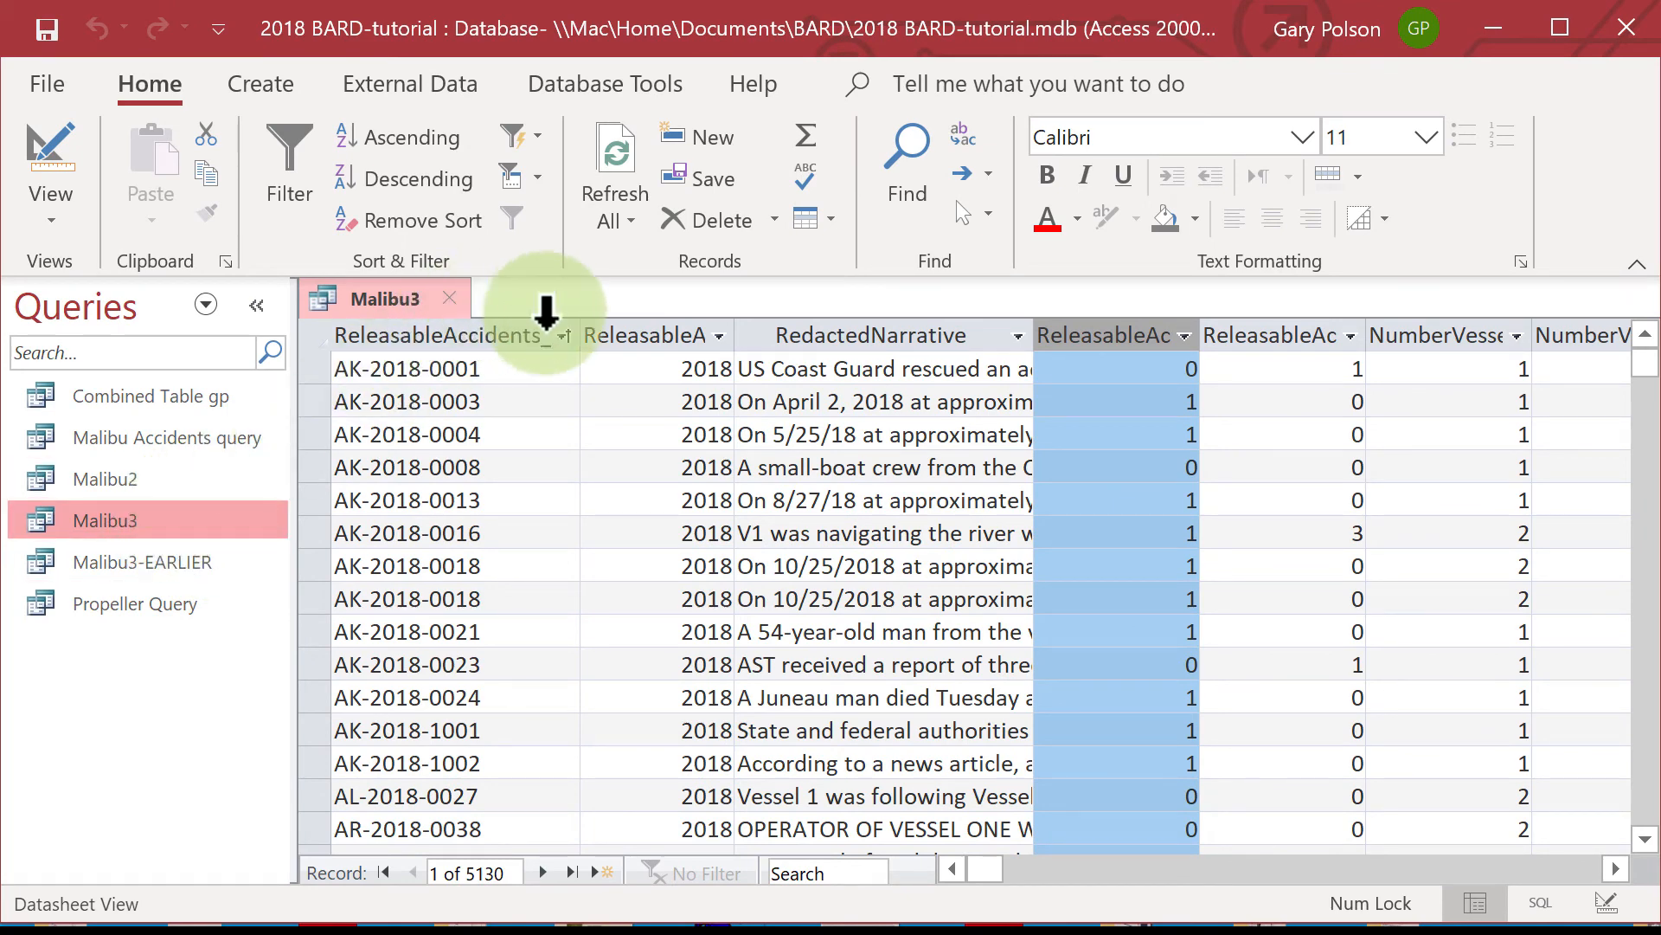
Sort the Malibu3 records by the accident ID column in ascending order and widen the RedactedNarrative column.
{"action": "left_click", "coordinate": [541, 331]}
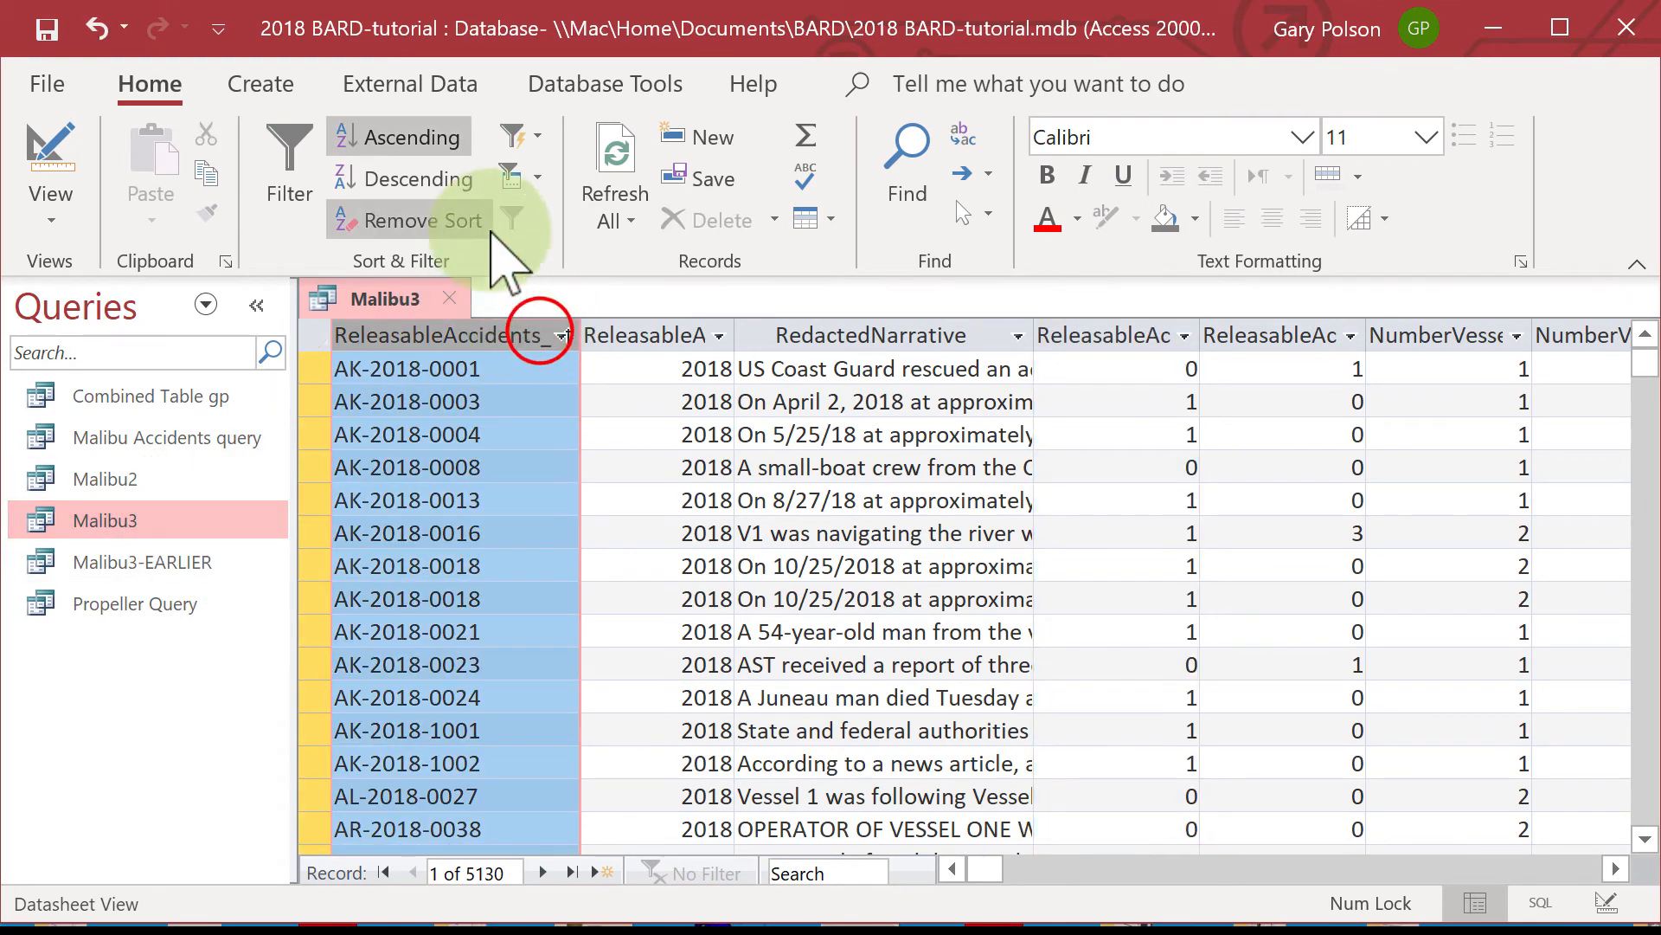
{"action": "left_click", "coordinate": [407, 139]}
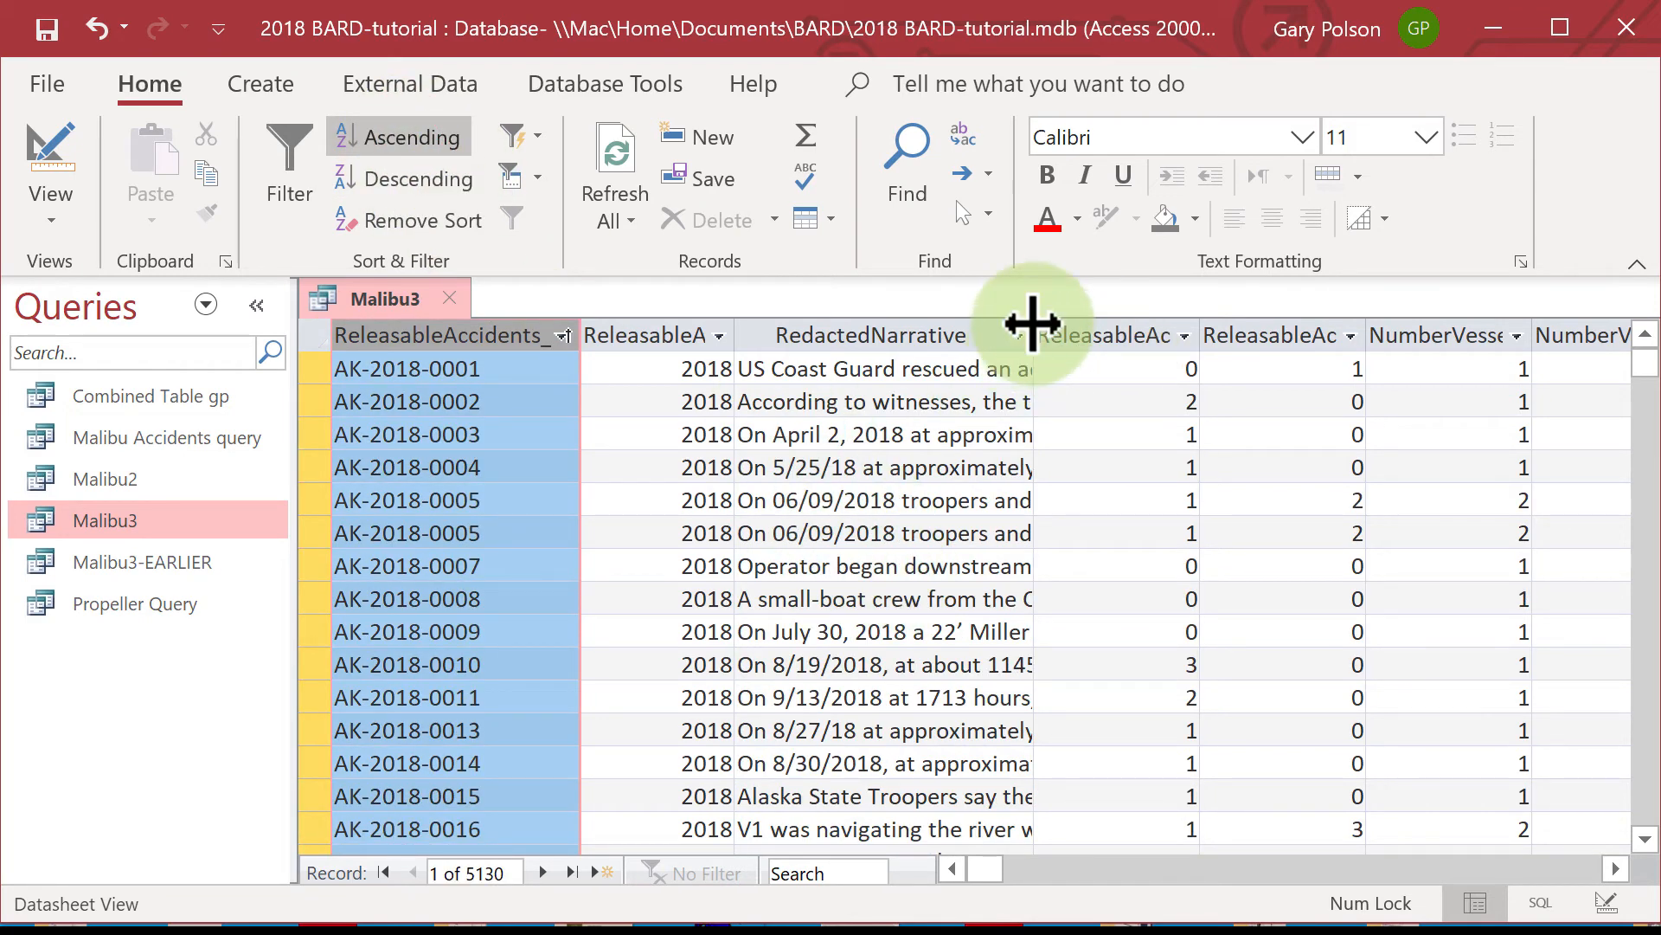
{"action": "left_click_drag", "start_coordinate": [1033, 322], "coordinate": [1597, 329]}
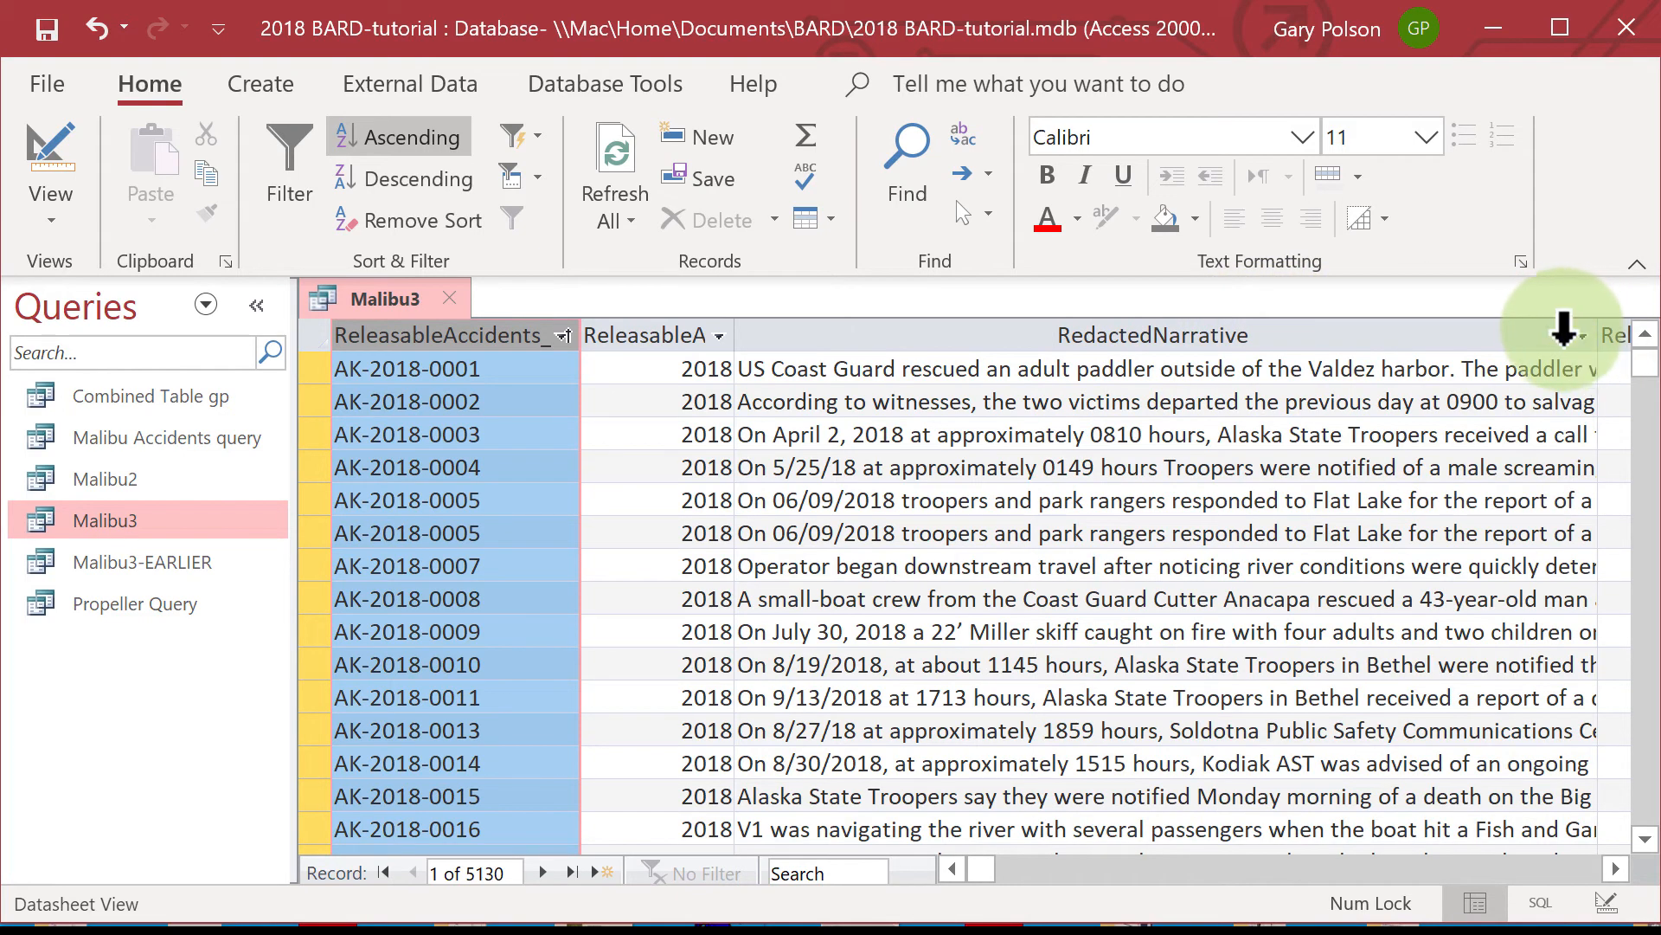
Set up a Find in the RedactedNarrative column for "Malibu", matching any part of the field.
{"action": "left_click", "coordinate": [1335, 334]}
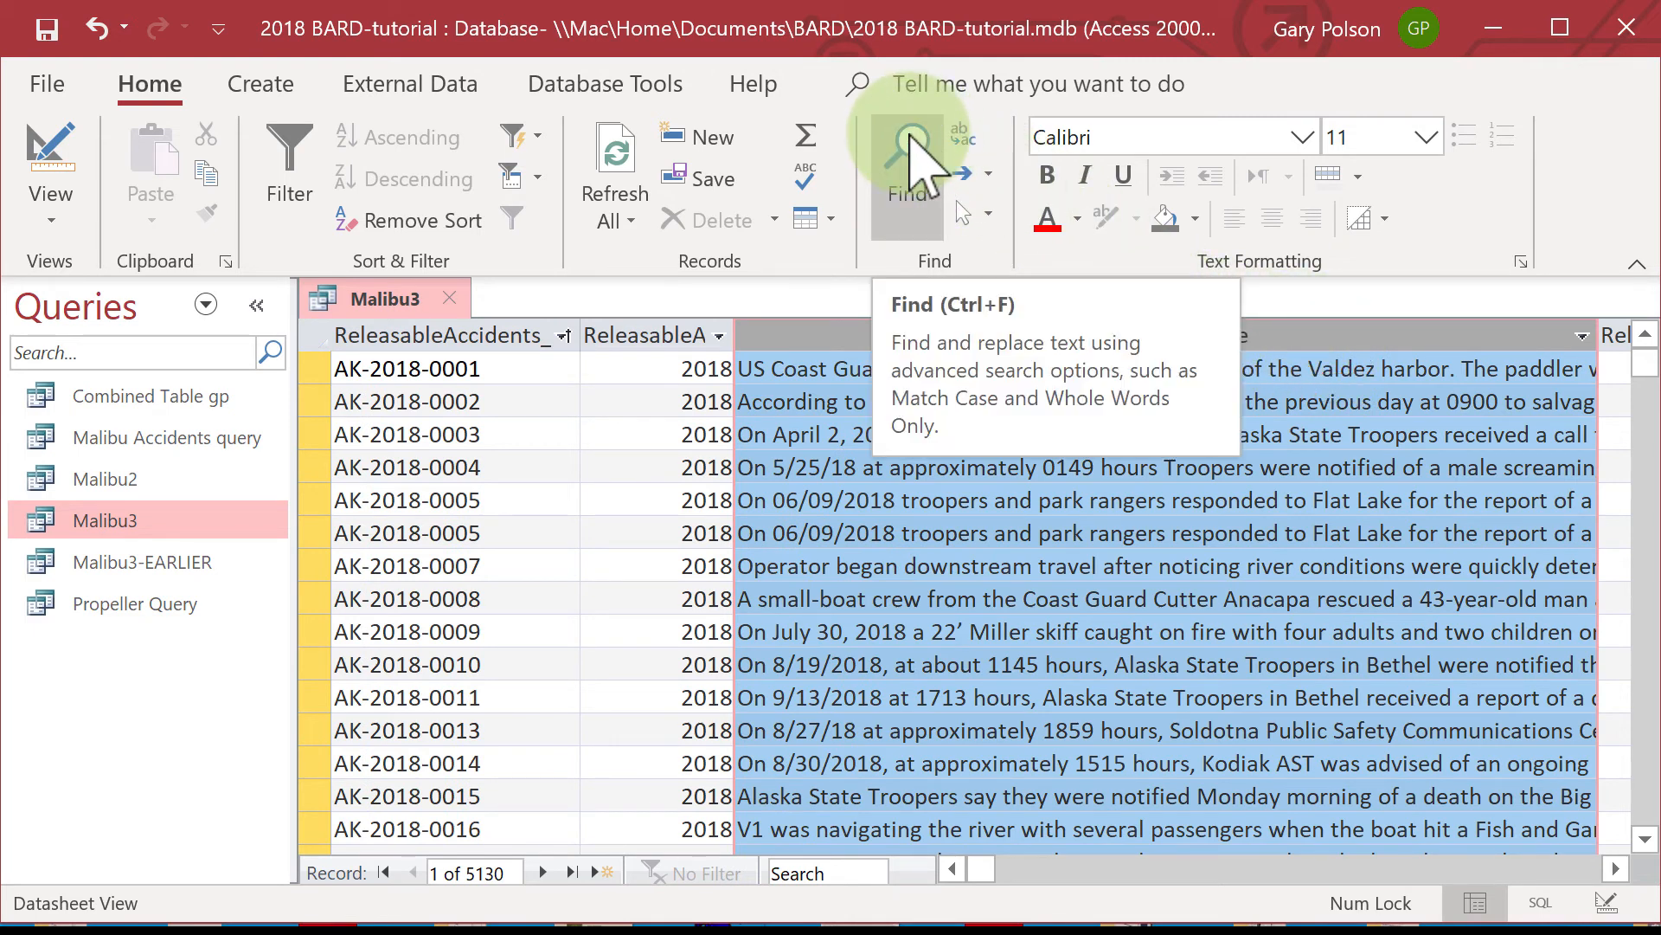
{"action": "left_click", "coordinate": [912, 143]}
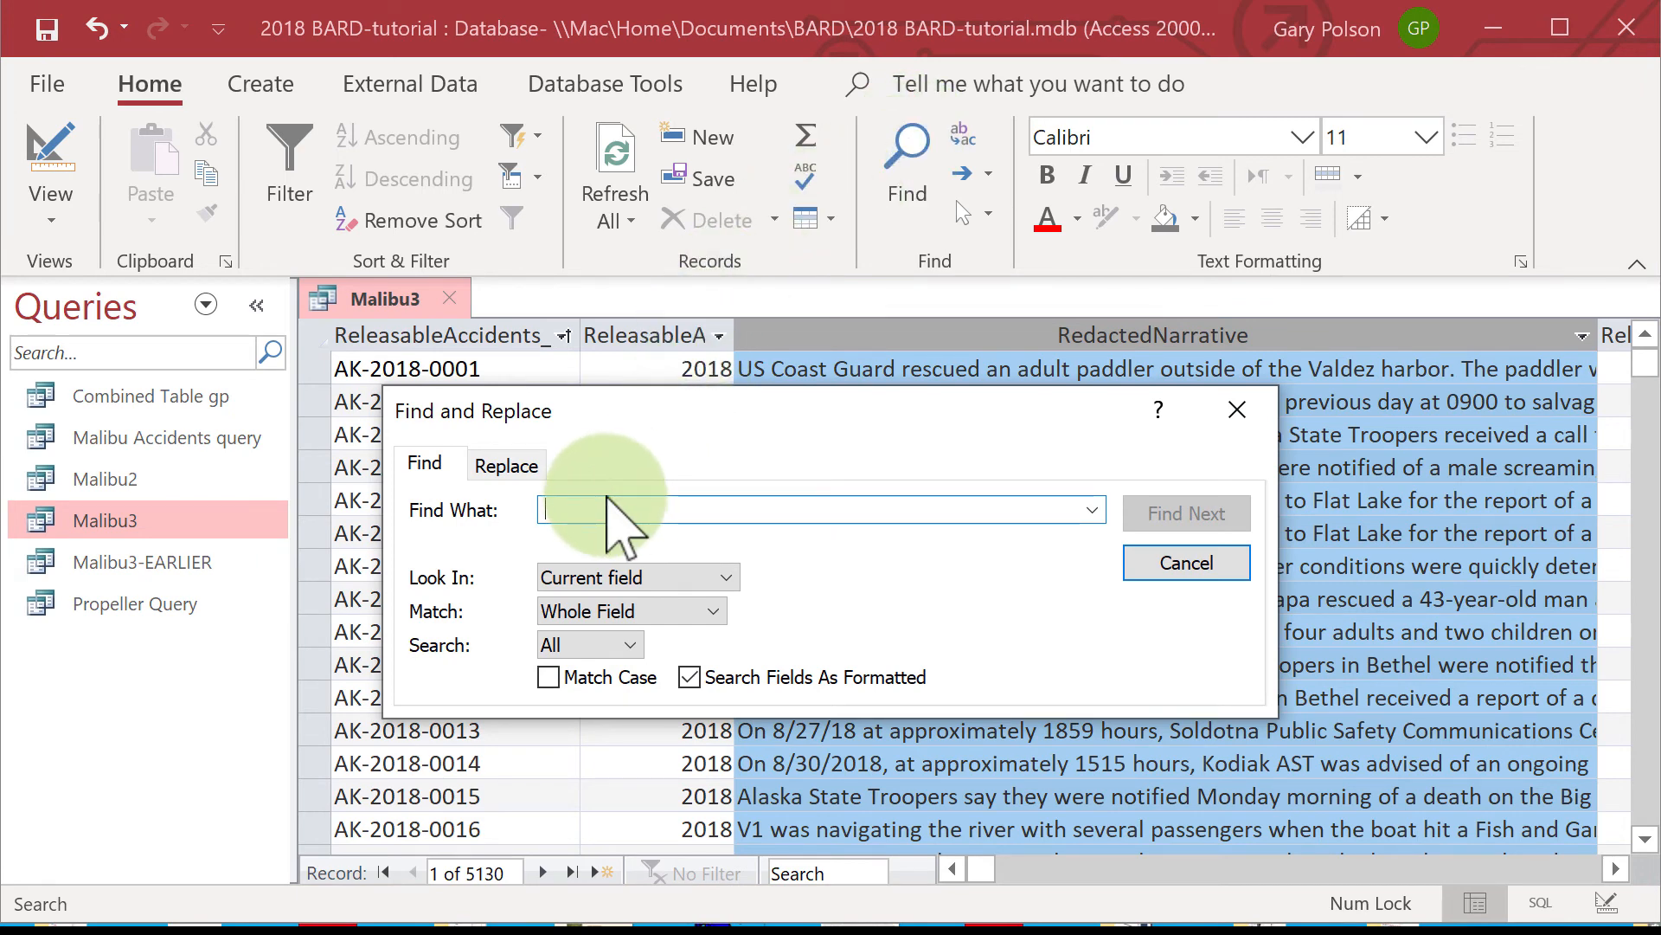
{"action": "type", "text": "Ma"}
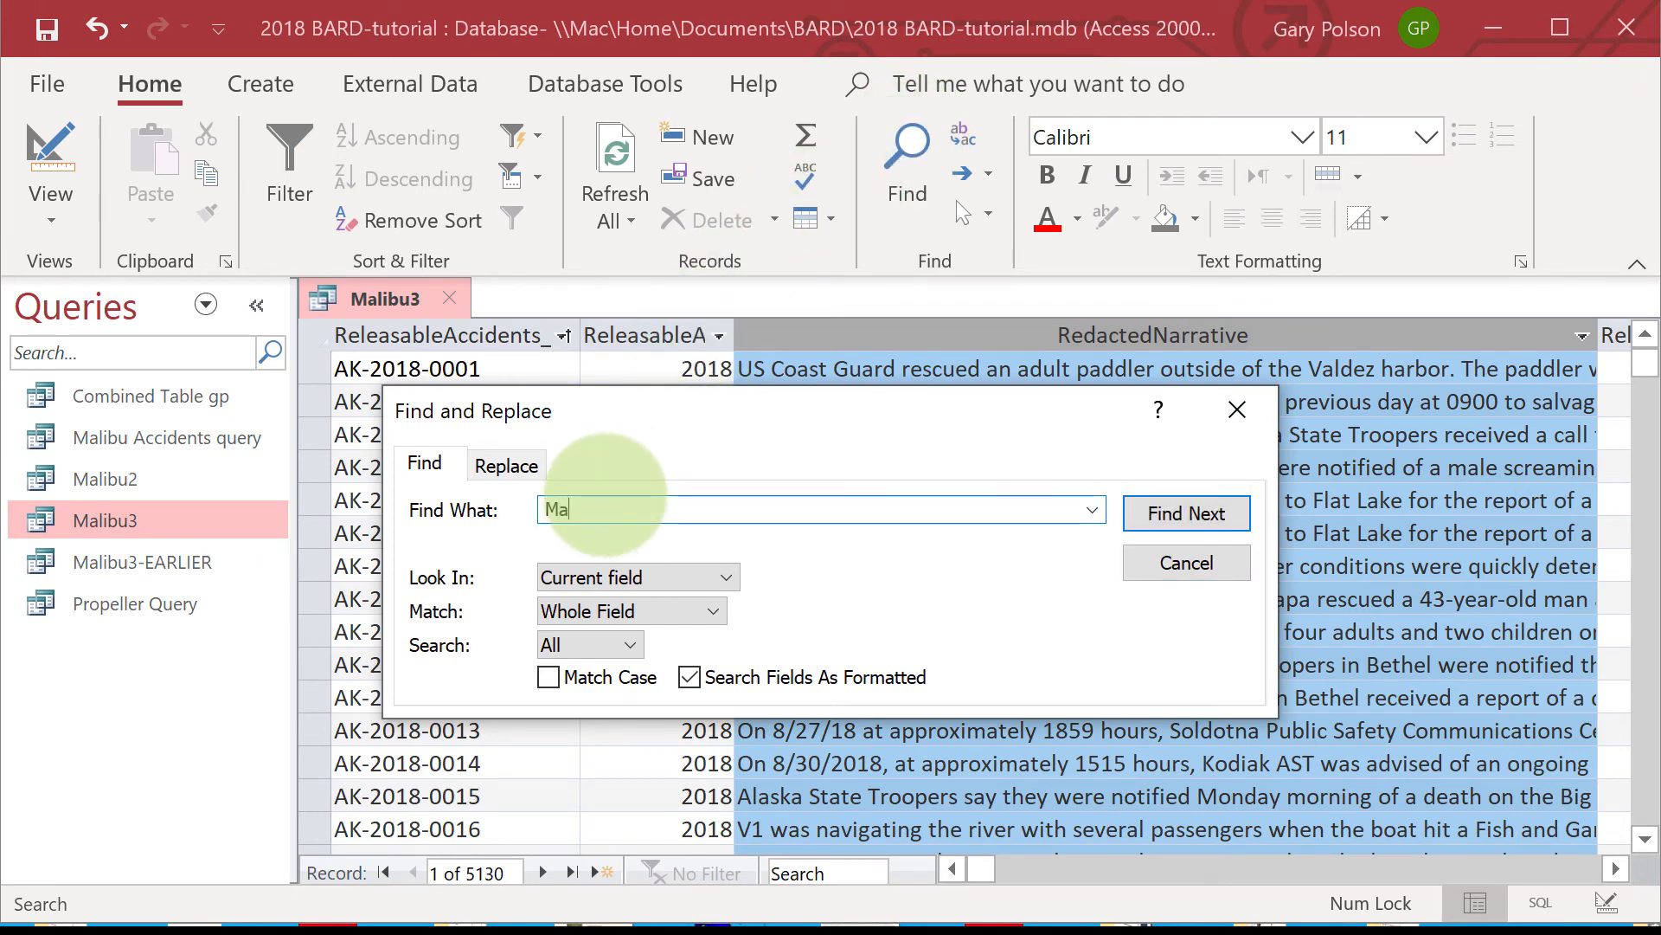
{"action": "type", "text": "libu"}
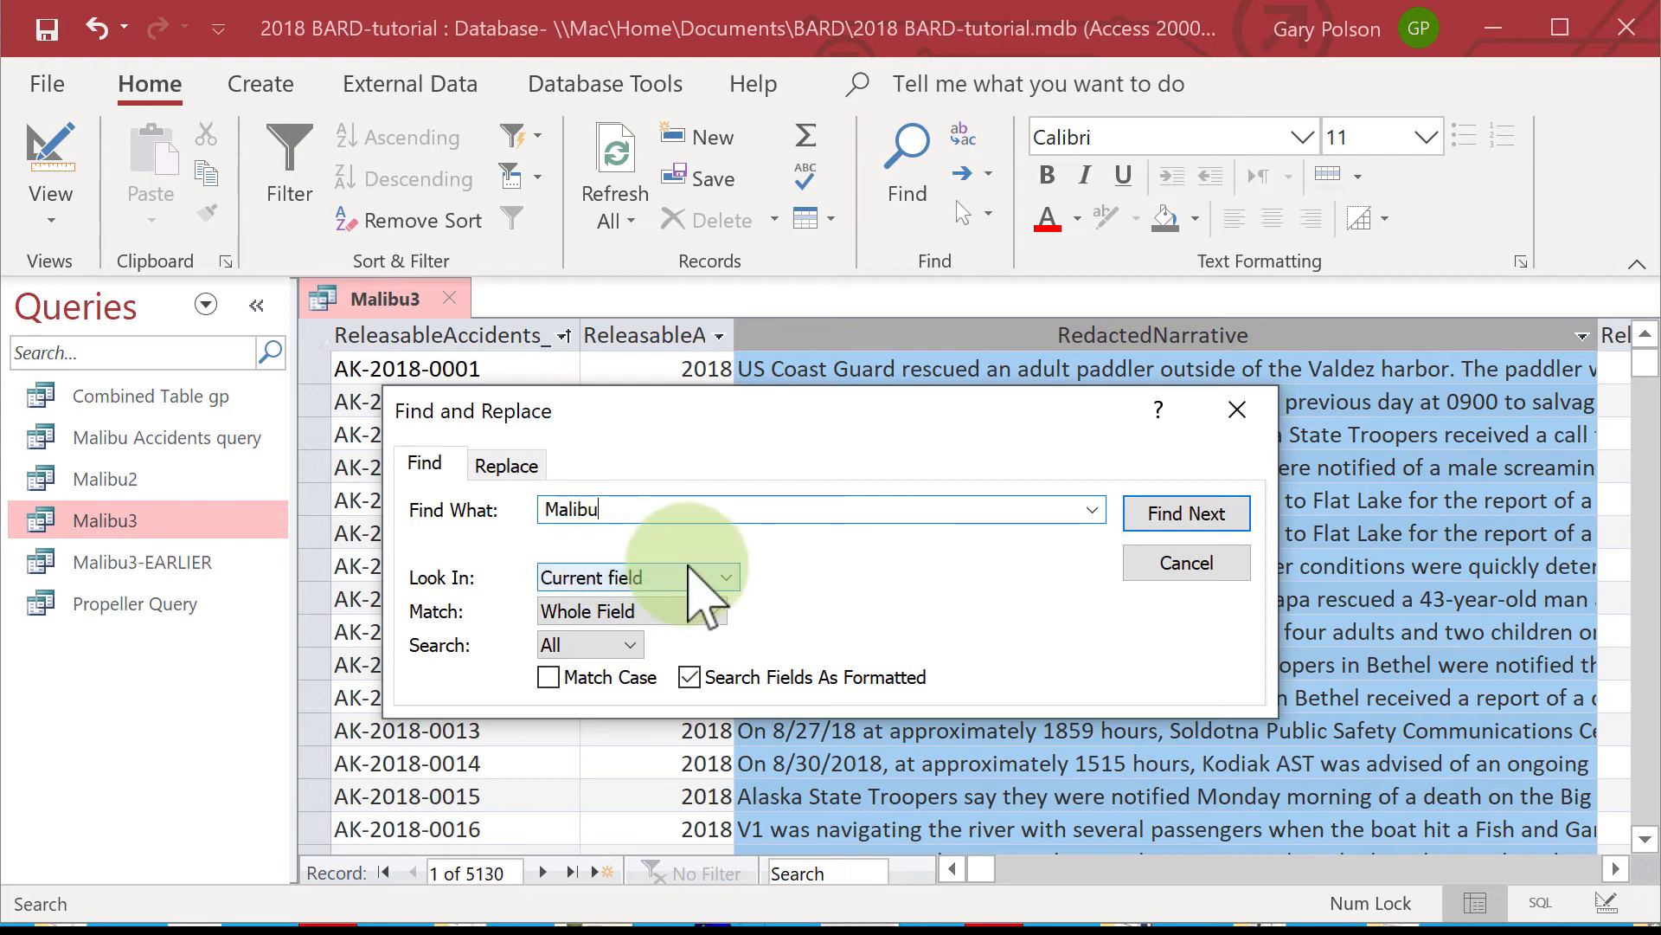
{"action": "left_click", "coordinate": [791, 557]}
{"action": "left_click", "coordinate": [713, 611]}
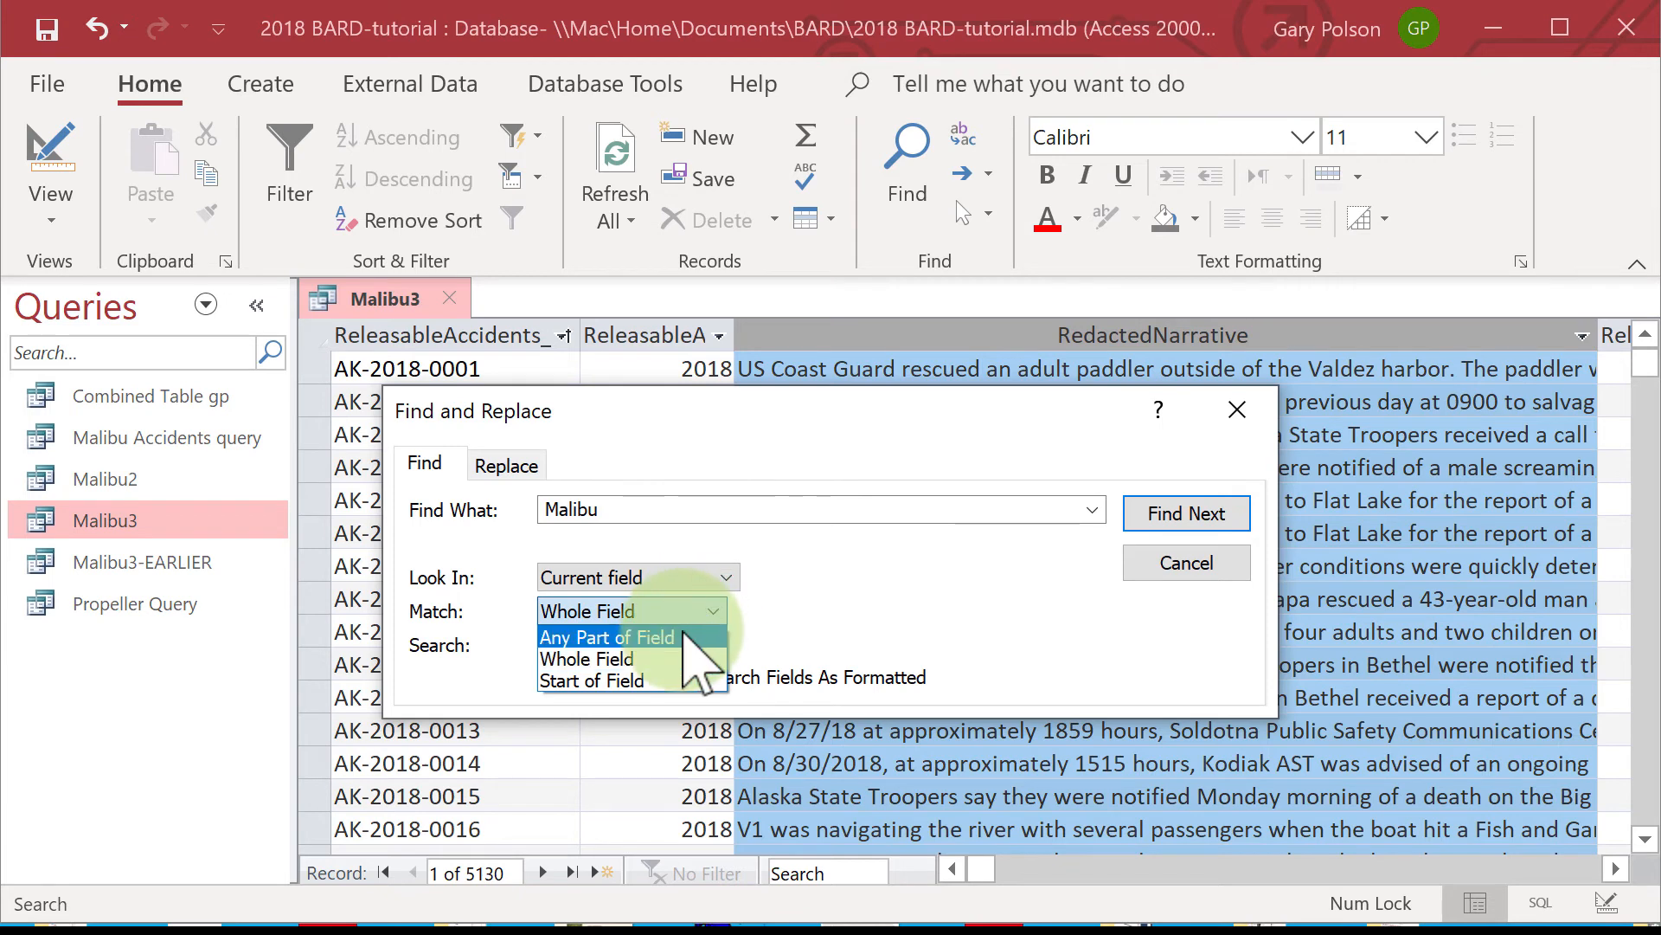
{"action": "left_click", "coordinate": [691, 639]}
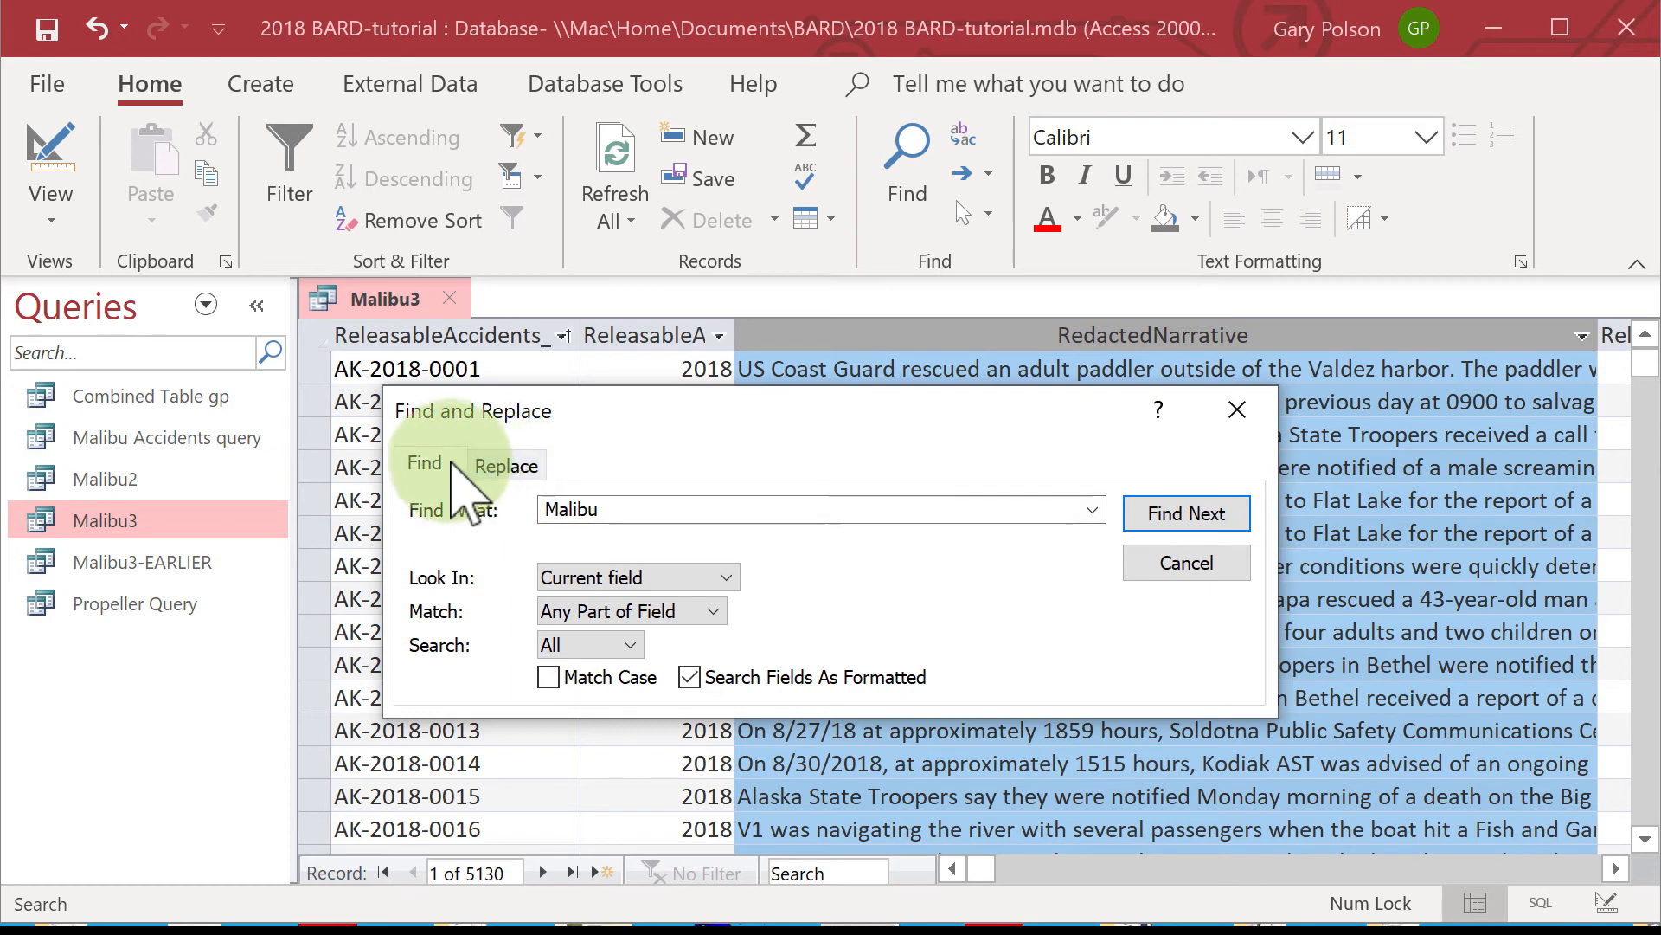
{"action": "left_click", "coordinate": [437, 459]}
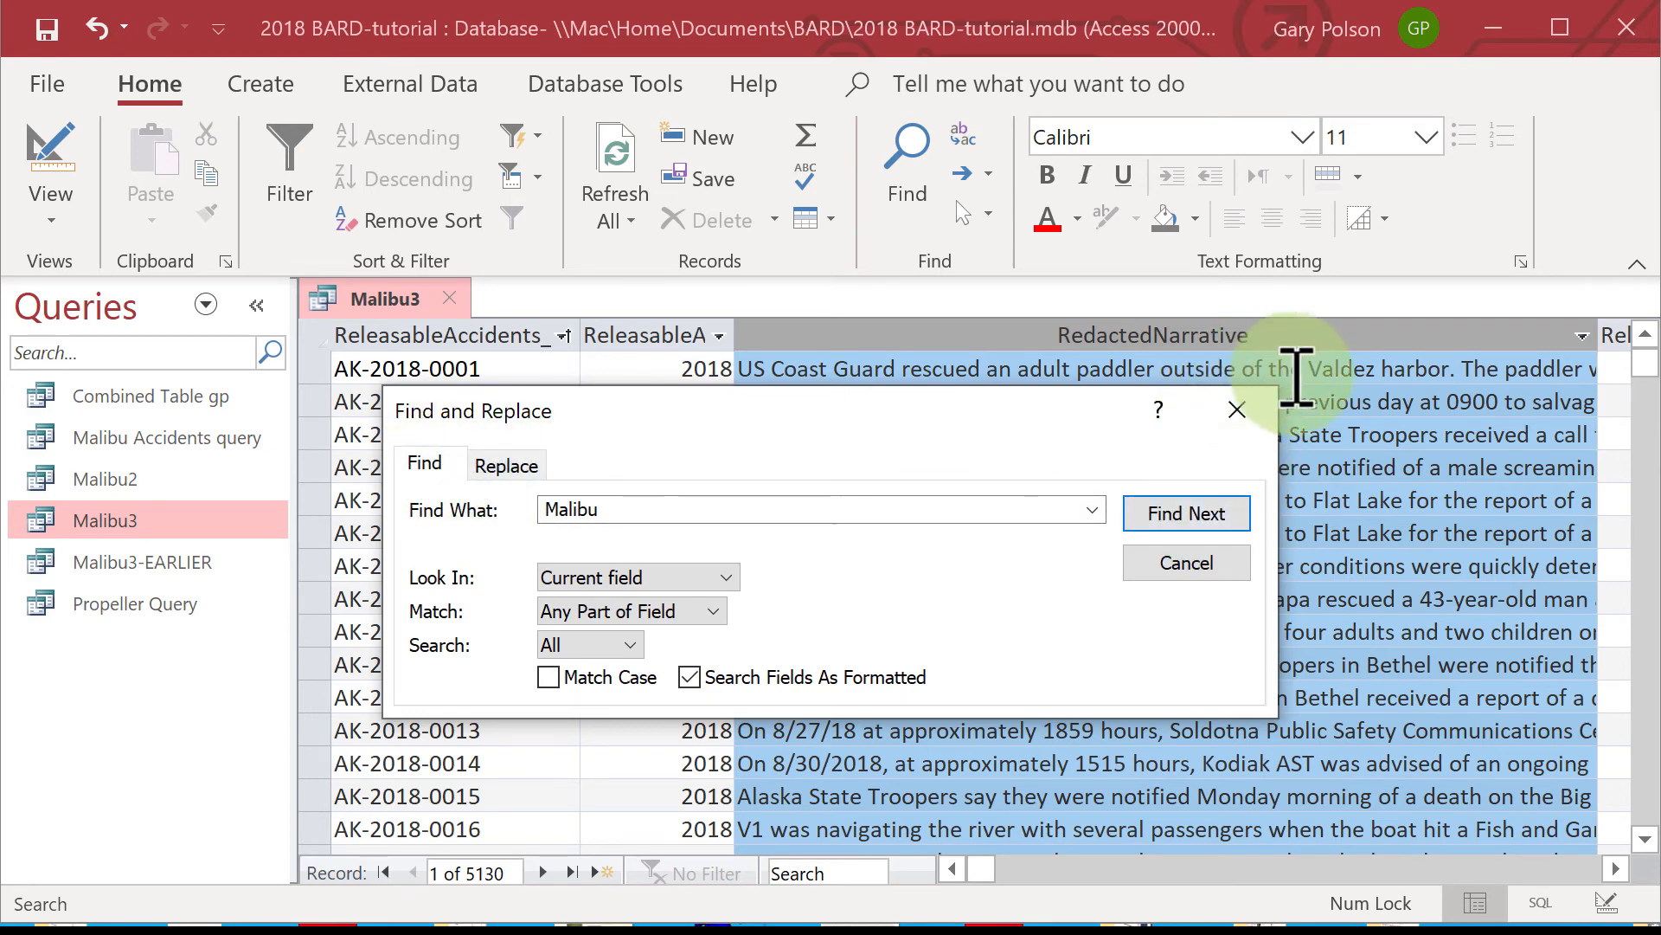
Start the Malibu search from the first record's narrative and move the Find and Replace dialog clear of the records.
{"action": "left_click", "coordinate": [1341, 369]}
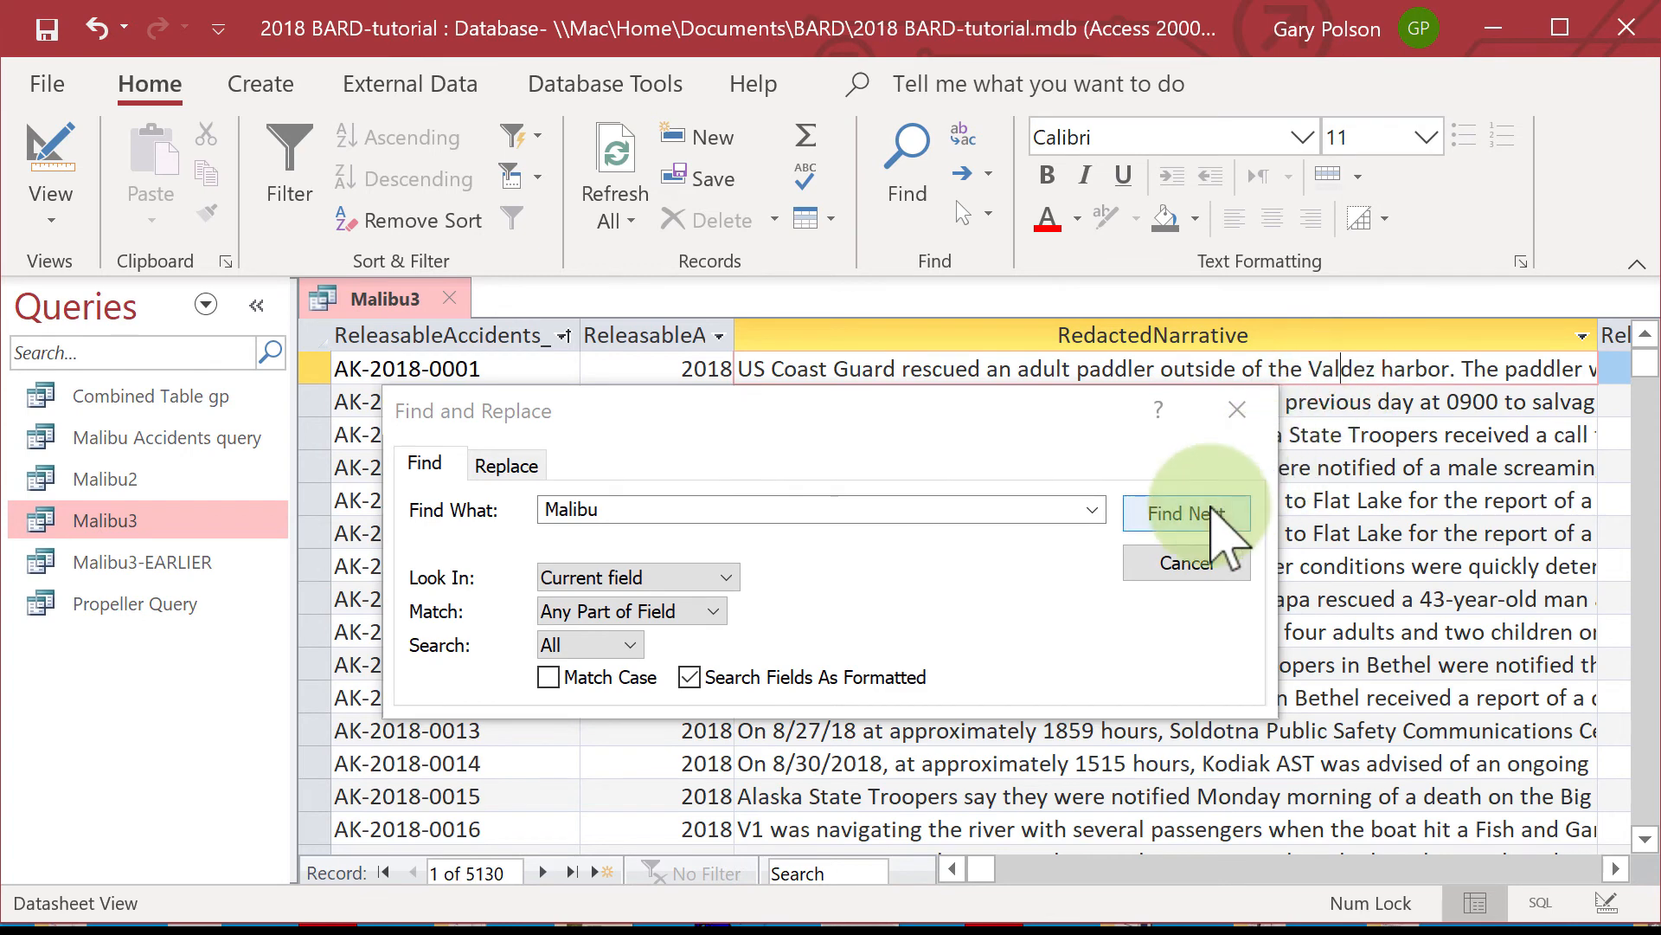
{"action": "left_click", "coordinate": [1211, 510]}
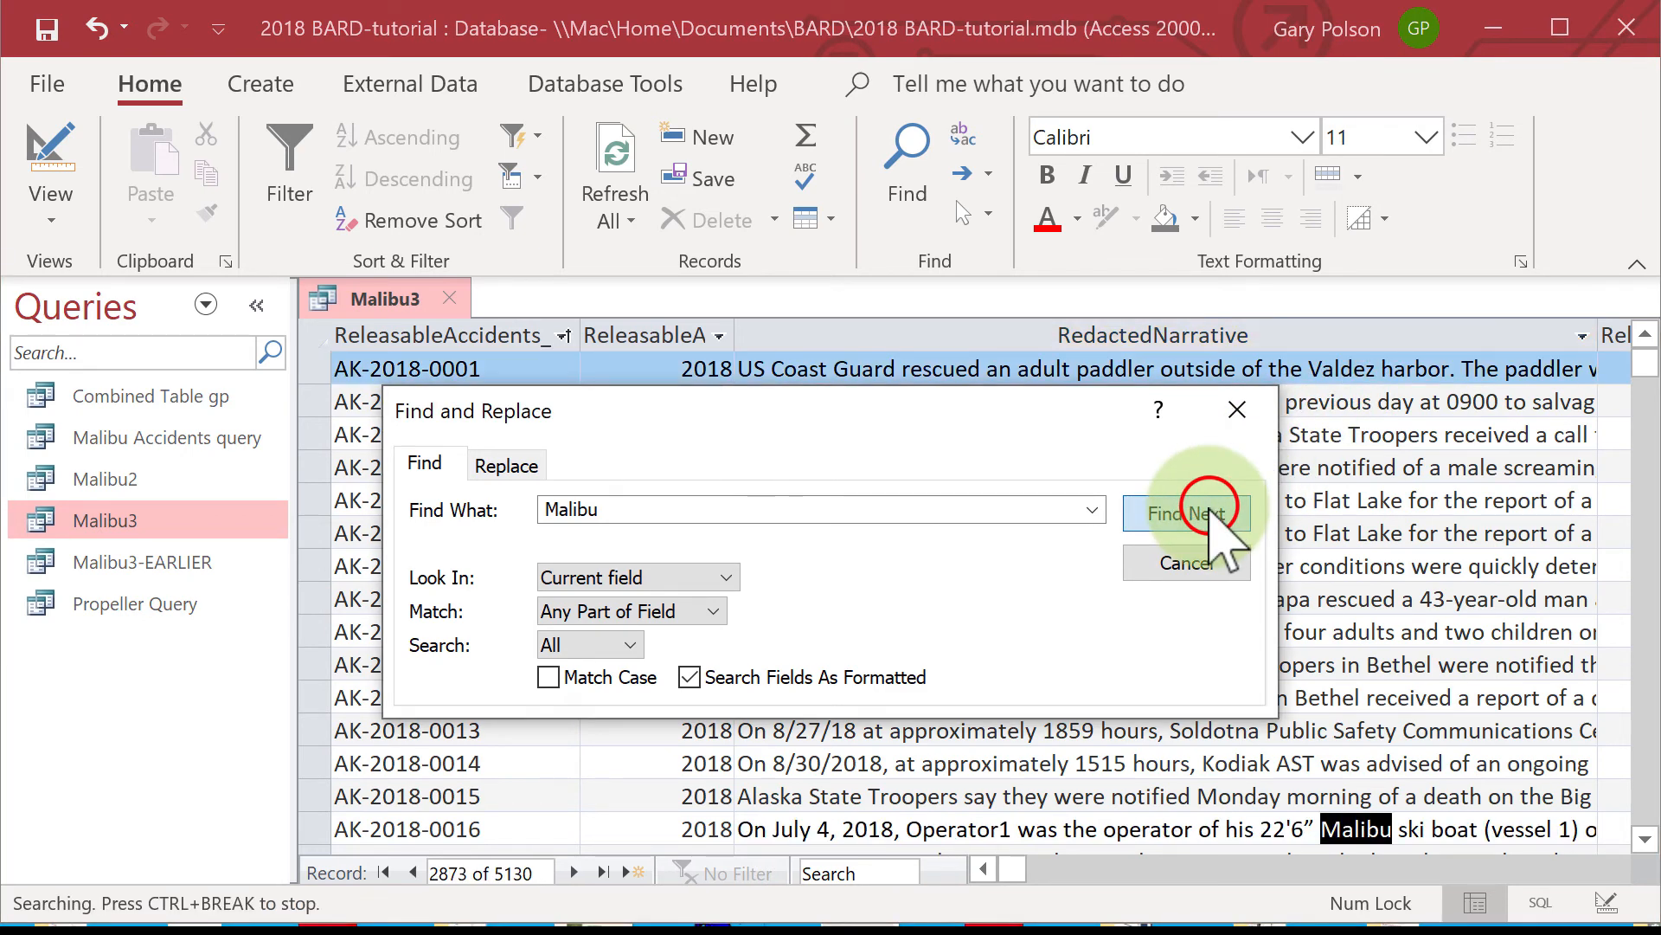
{"action": "left_click", "coordinate": [1198, 514]}
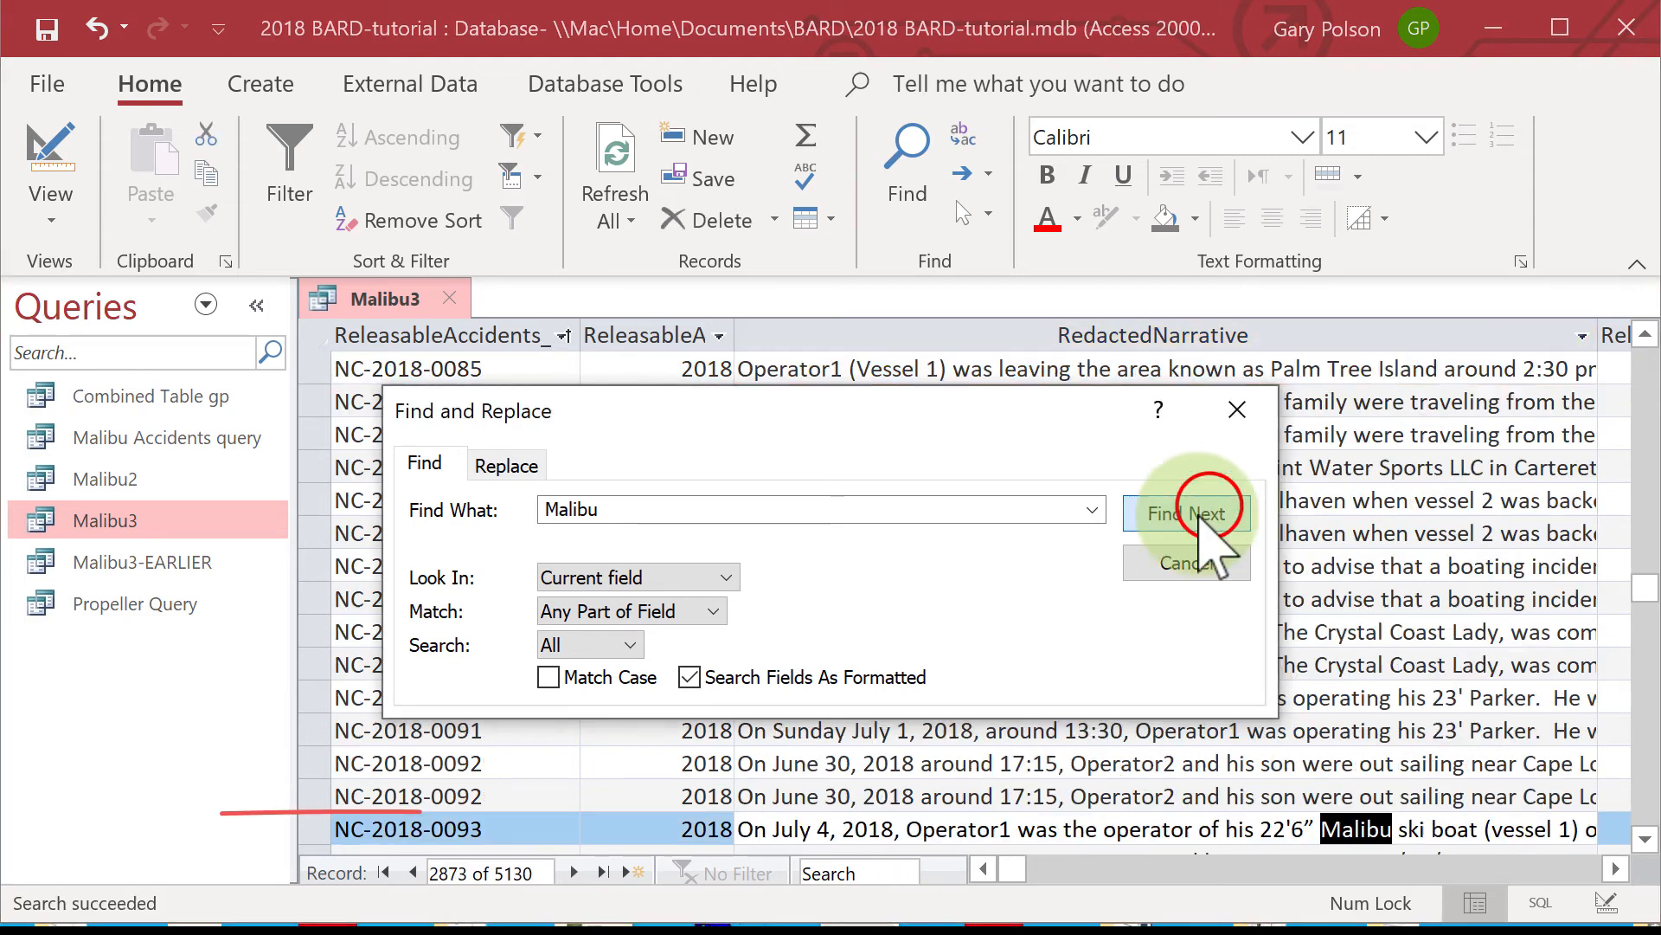
{"action": "left_click_drag", "start_coordinate": [957, 408], "coordinate": [1209, 58]}
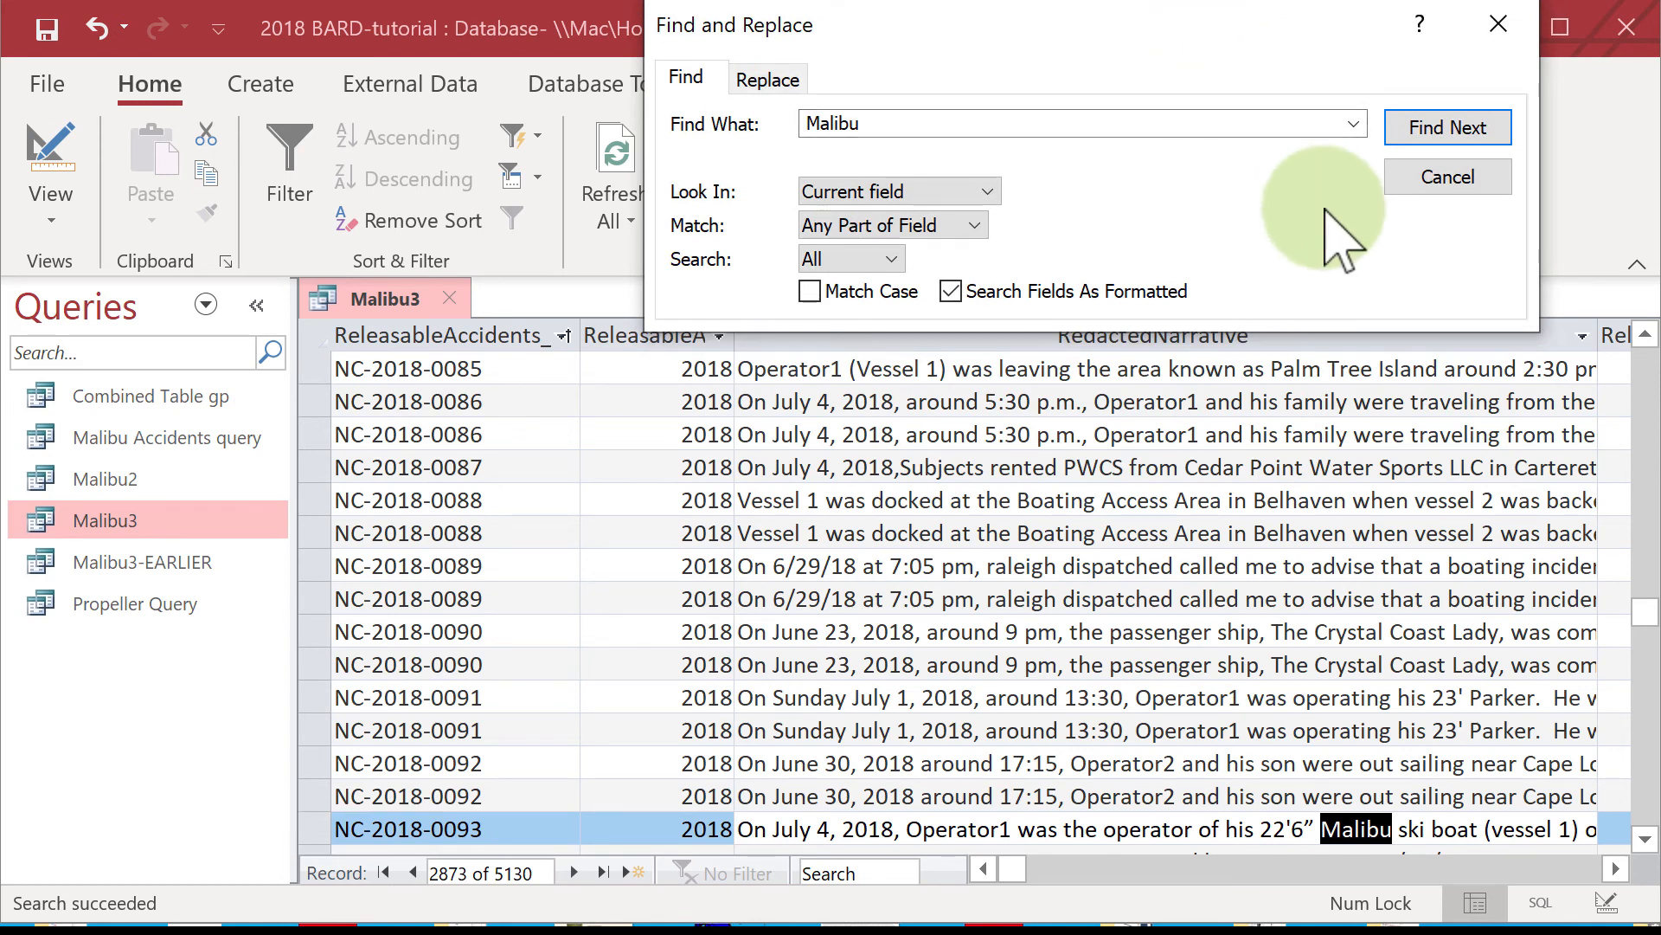
Go through the remaining Malibu matches in RedactedNarrative one by one, checking each accident ID, until the search ends.
{"action": "left_click", "coordinate": [1471, 129]}
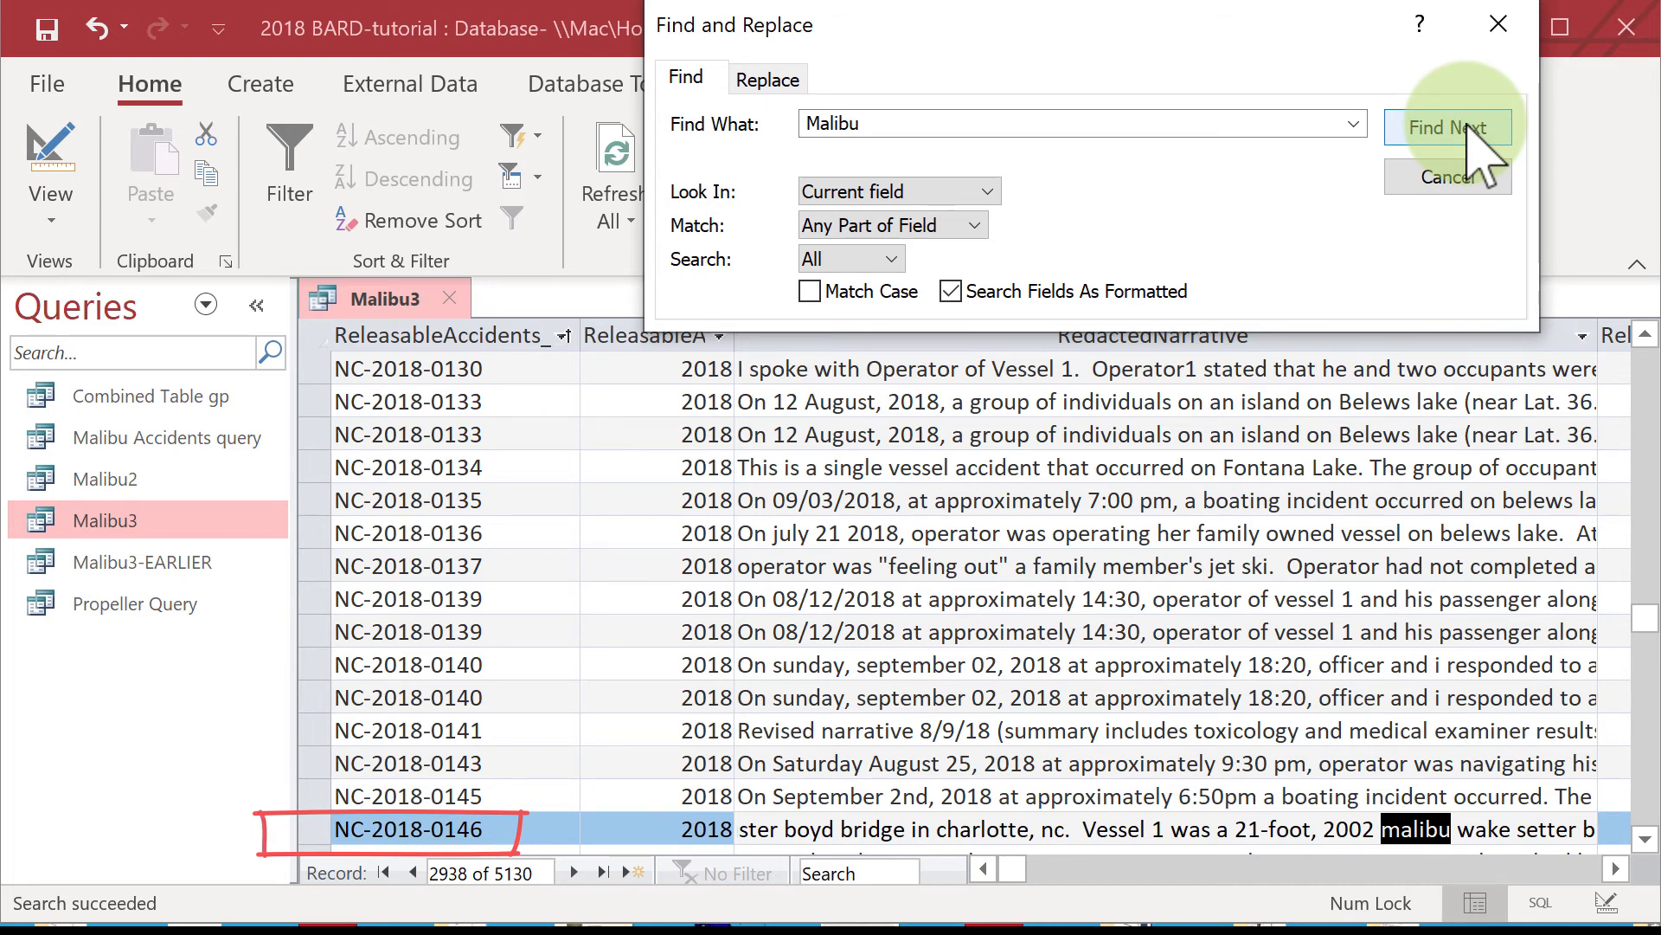
{"action": "left_click", "coordinate": [1471, 130]}
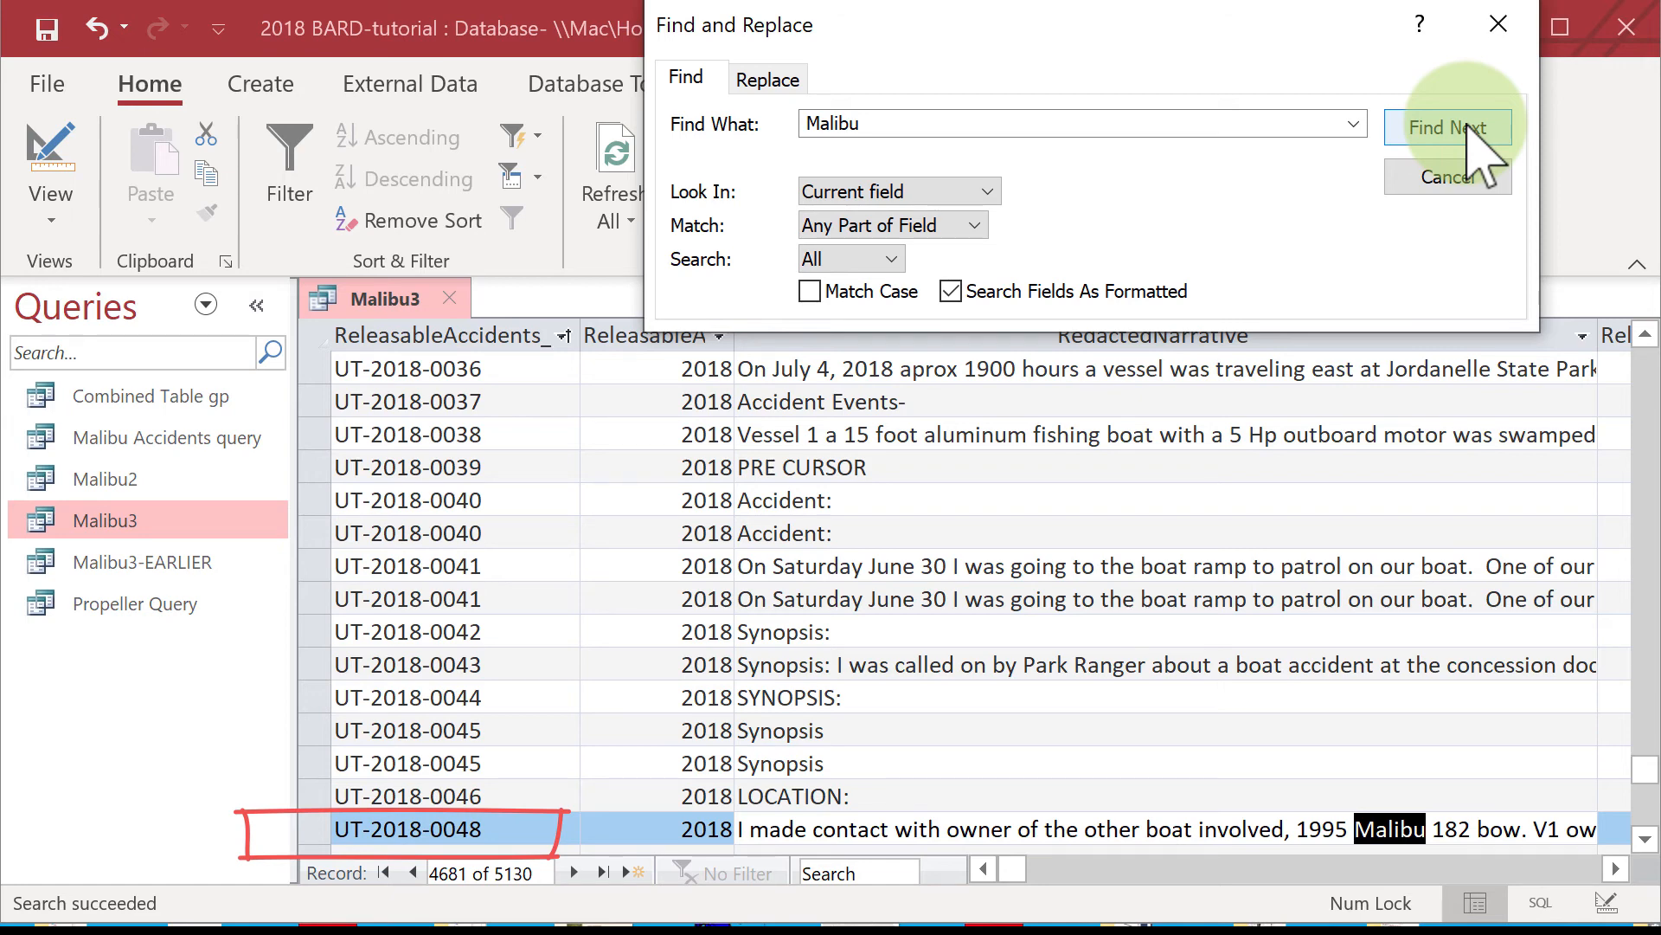
{"action": "left_click", "coordinate": [1468, 128]}
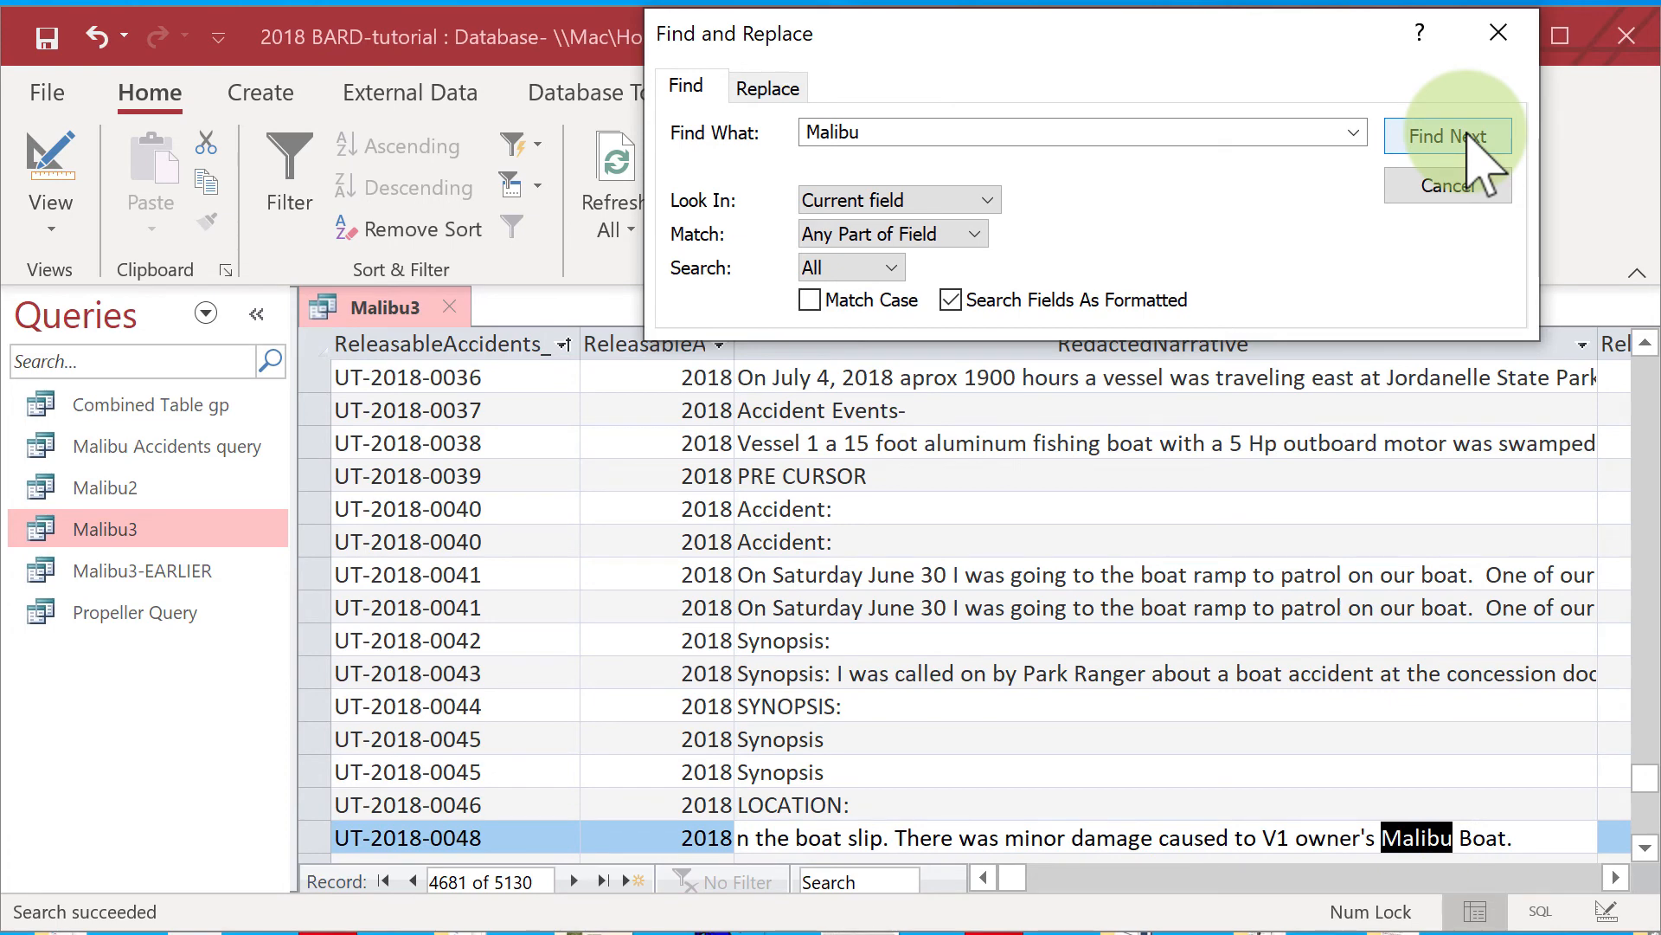
{"action": "left_click", "coordinate": [1469, 132]}
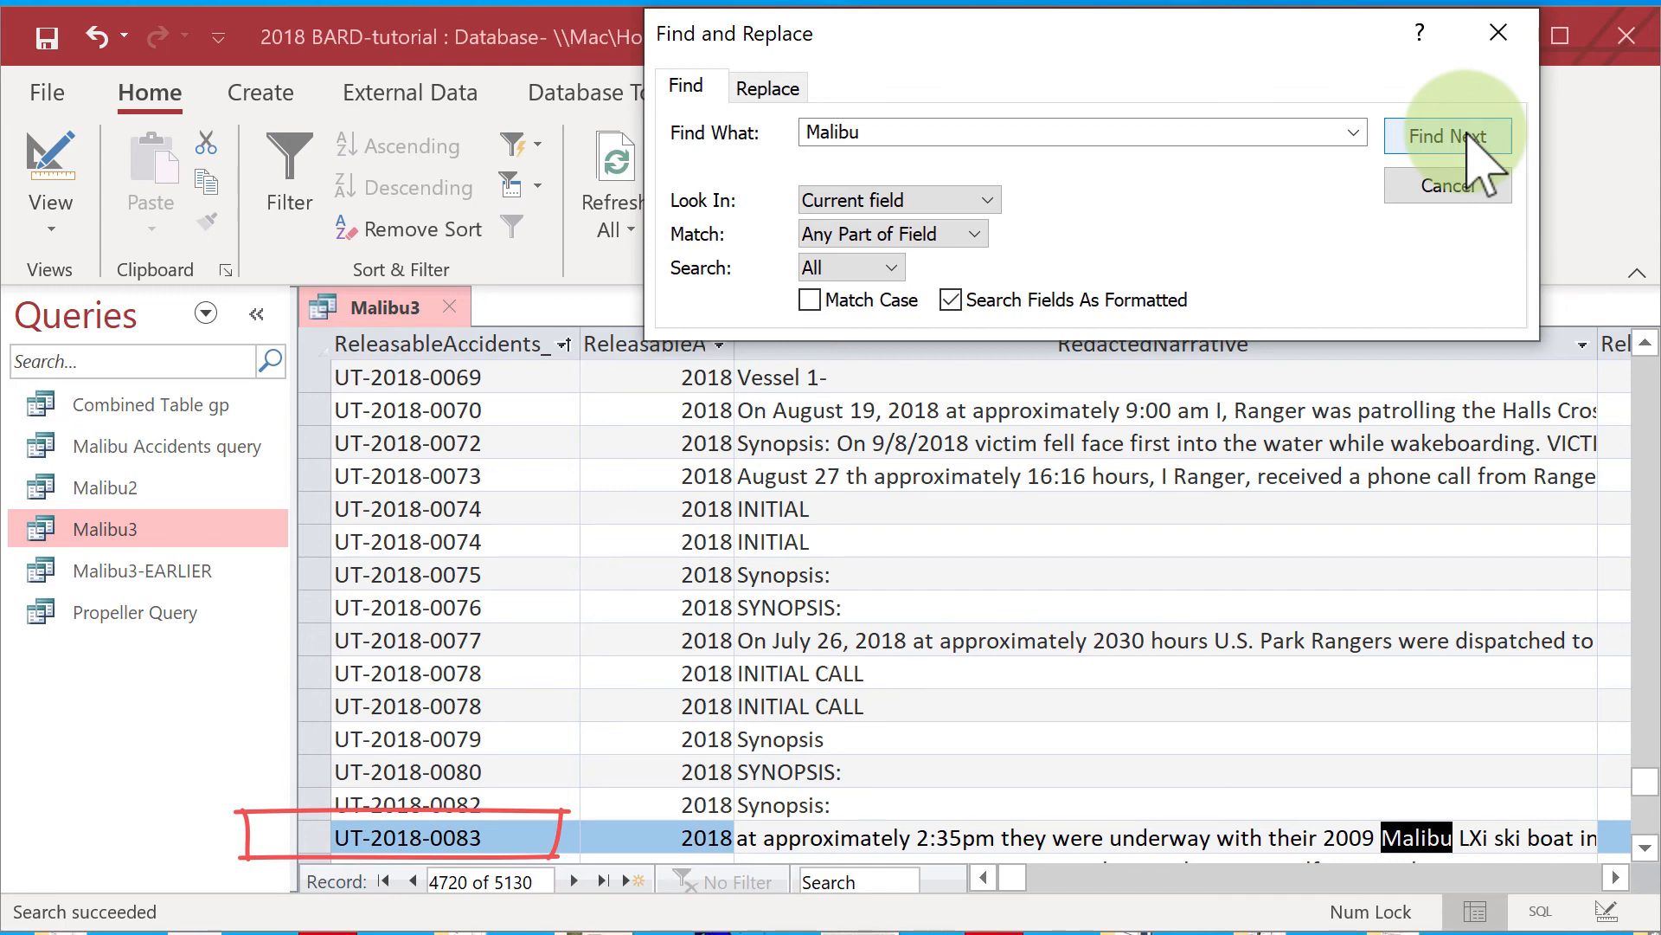
{"action": "left_click", "coordinate": [1469, 137]}
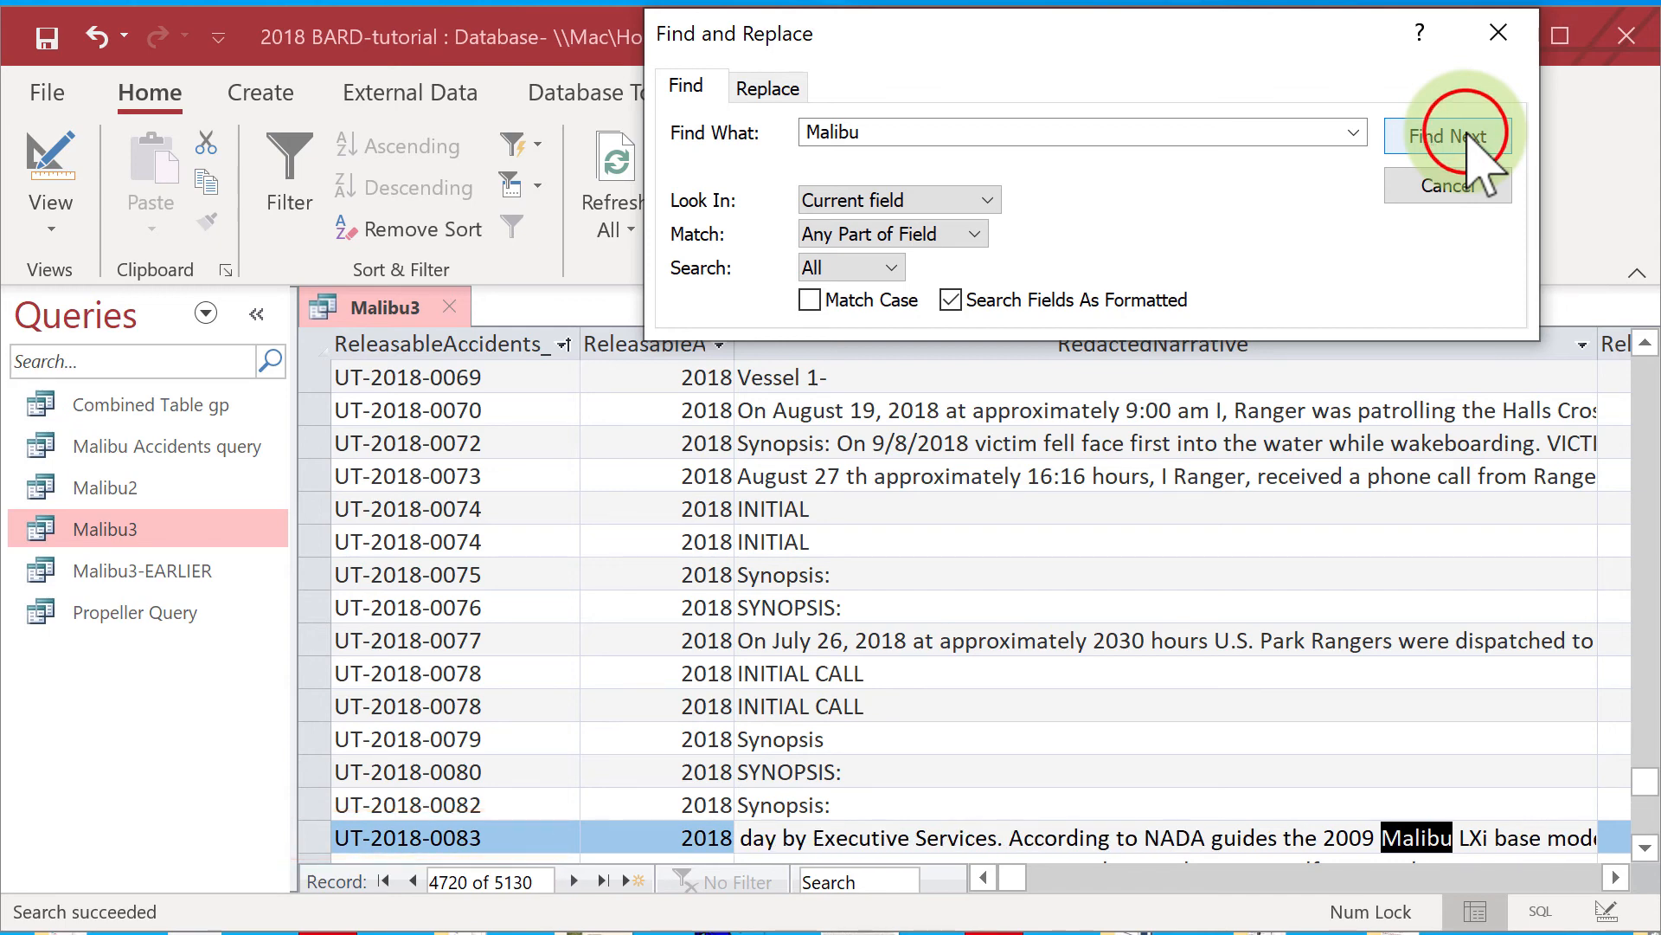
{"action": "left_click", "coordinate": [1468, 135]}
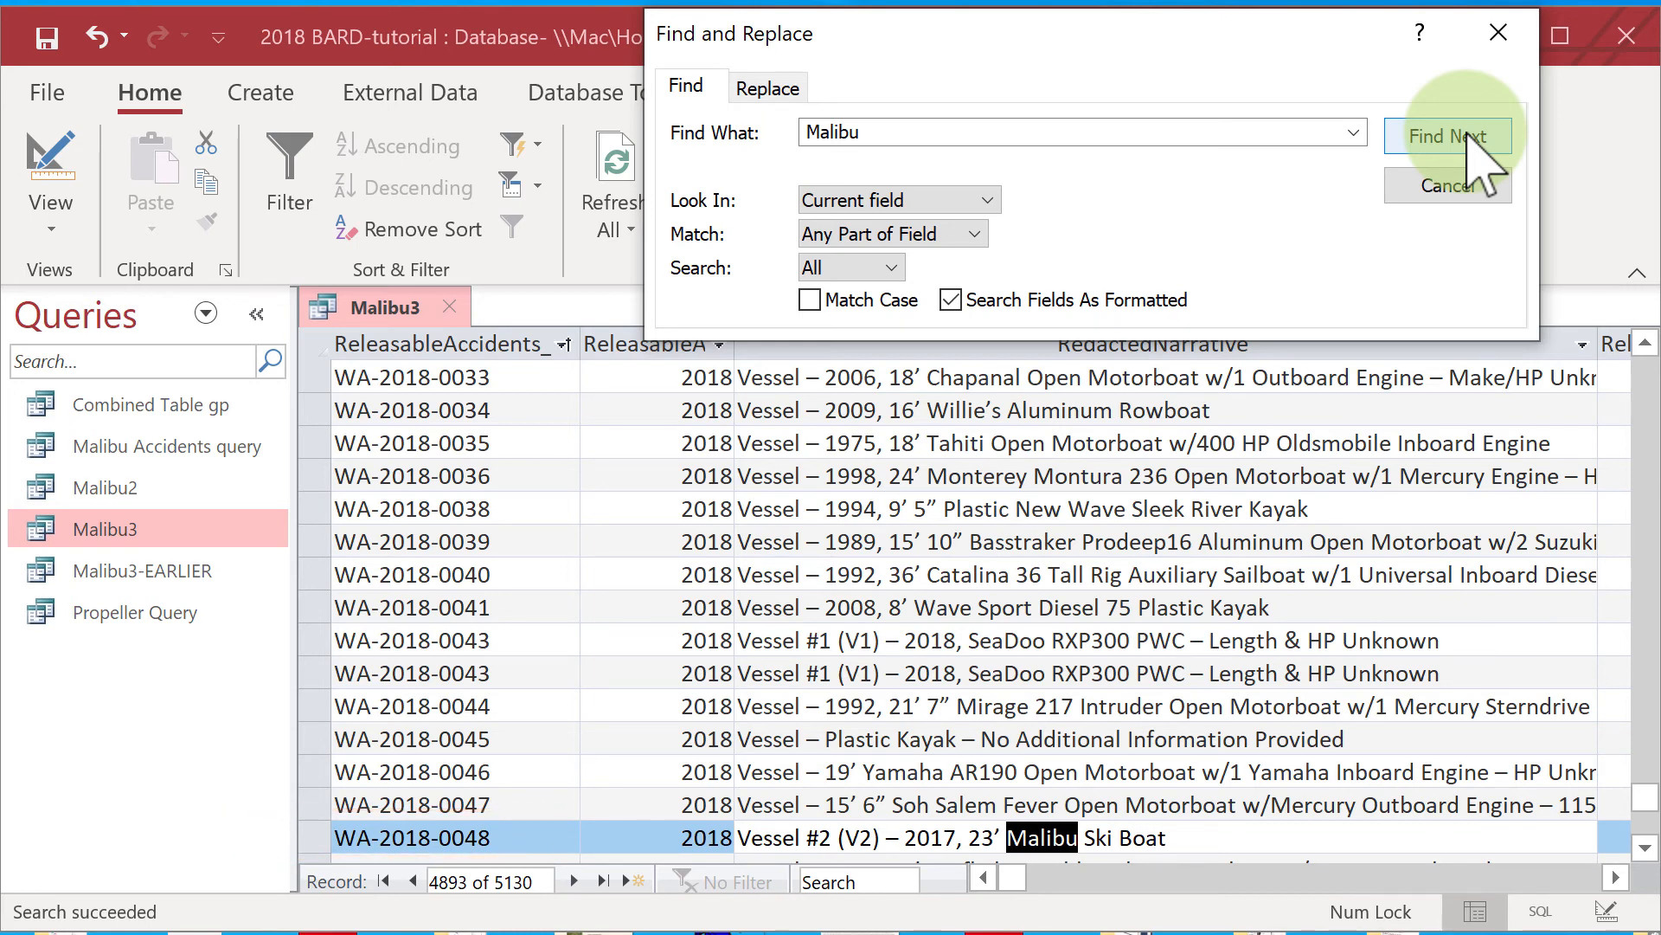
{"action": "left_click", "coordinate": [1471, 139]}
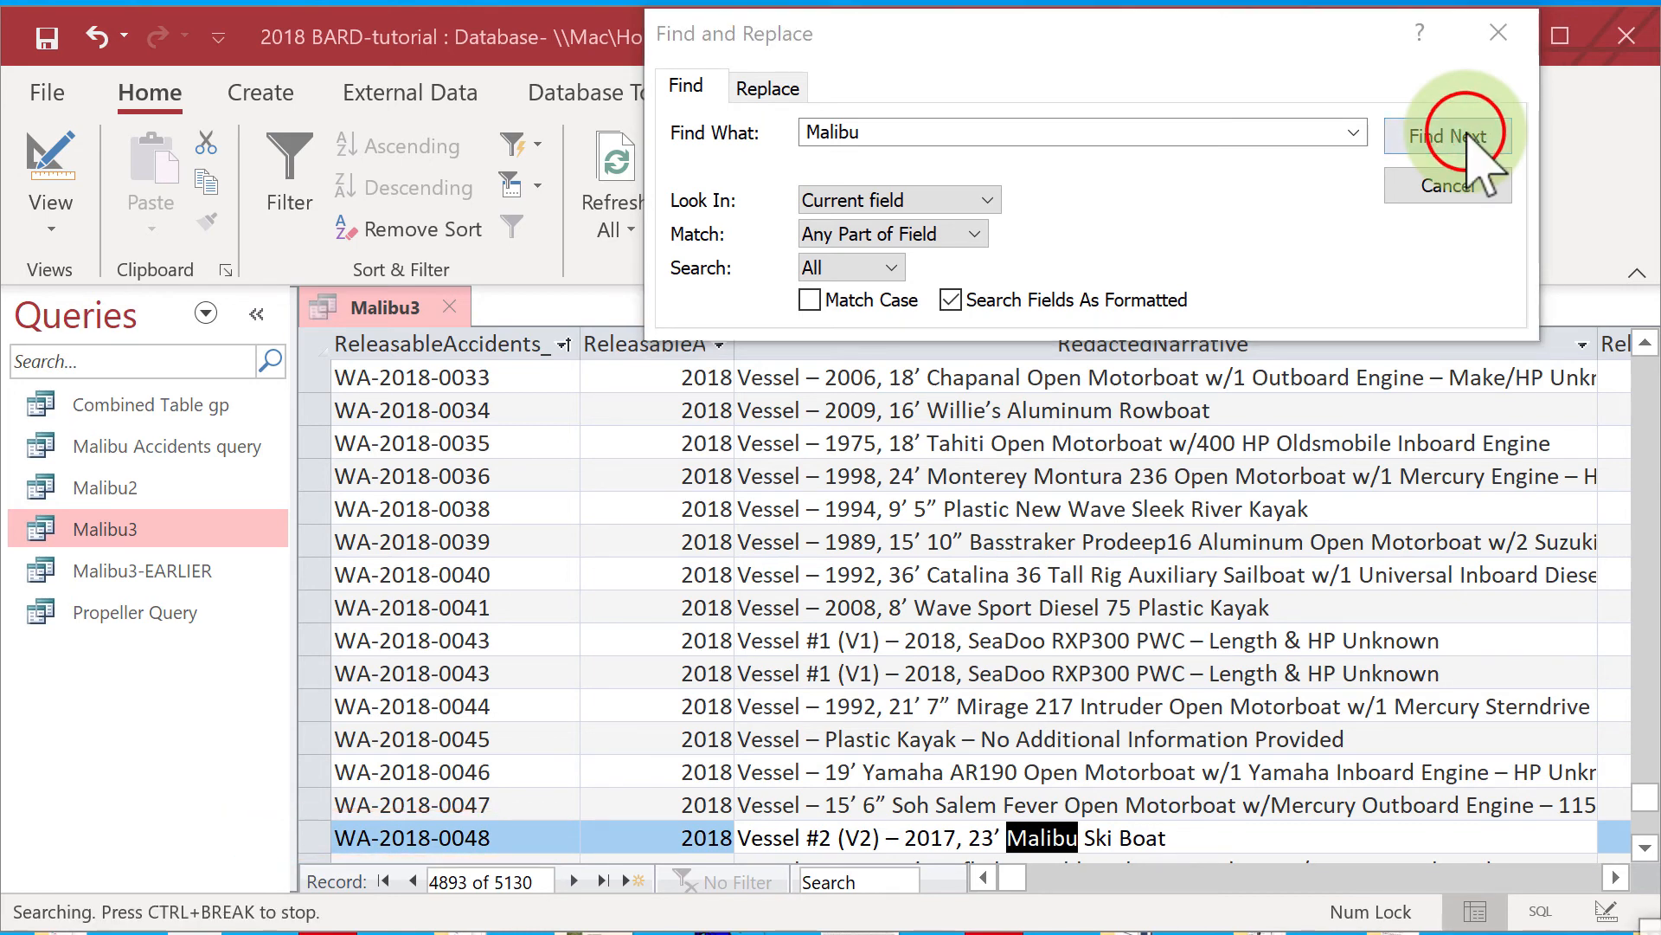
{"action": "left_click_drag", "start_coordinate": [1653, 813], "coordinate": [1215, 580]}
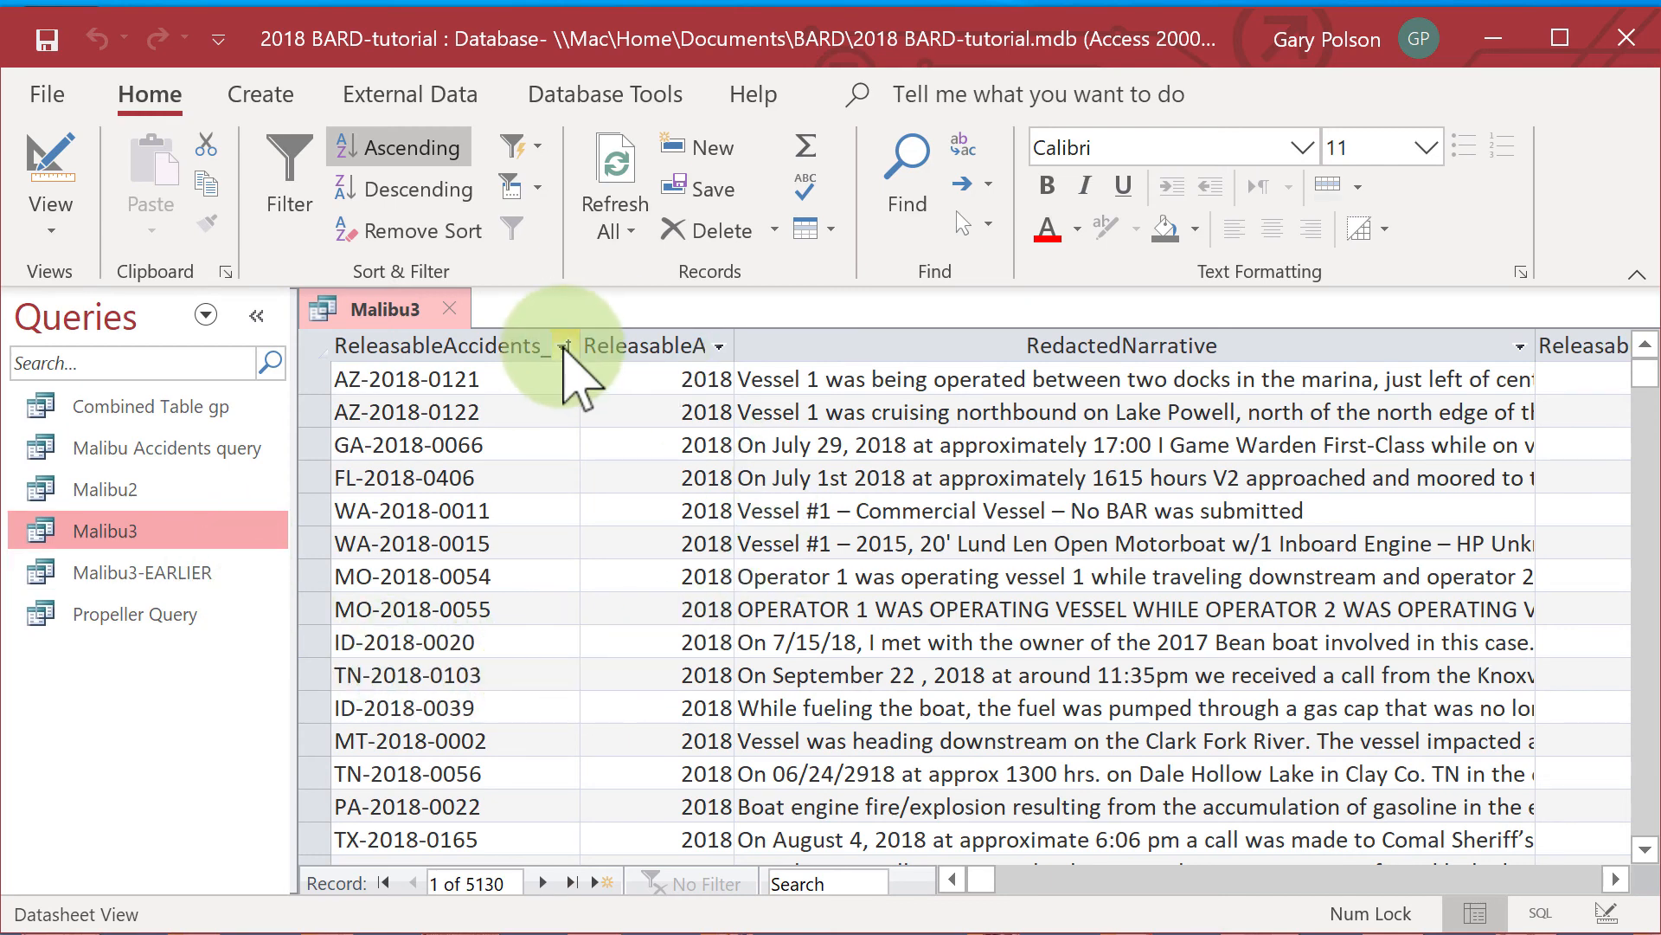
Sort the Malibu3 records by ReleasableAccidents_BARDID from A to Z and select the first record's ID field.
{"action": "left_click", "coordinate": [563, 345]}
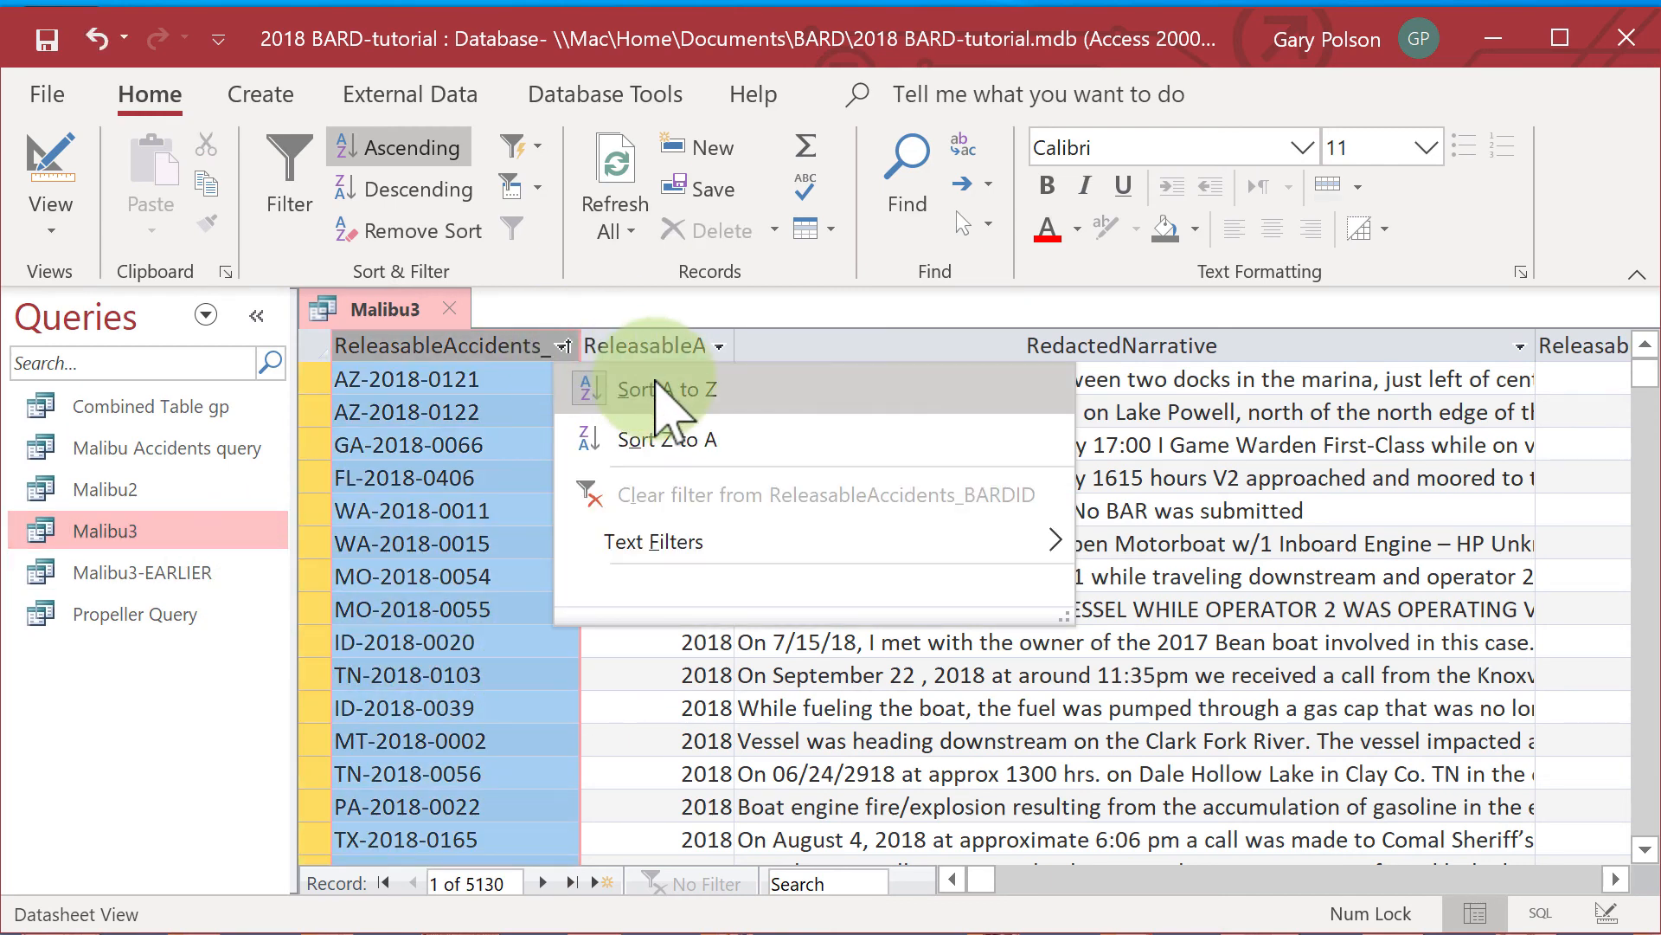
{"action": "left_click", "coordinate": [790, 382]}
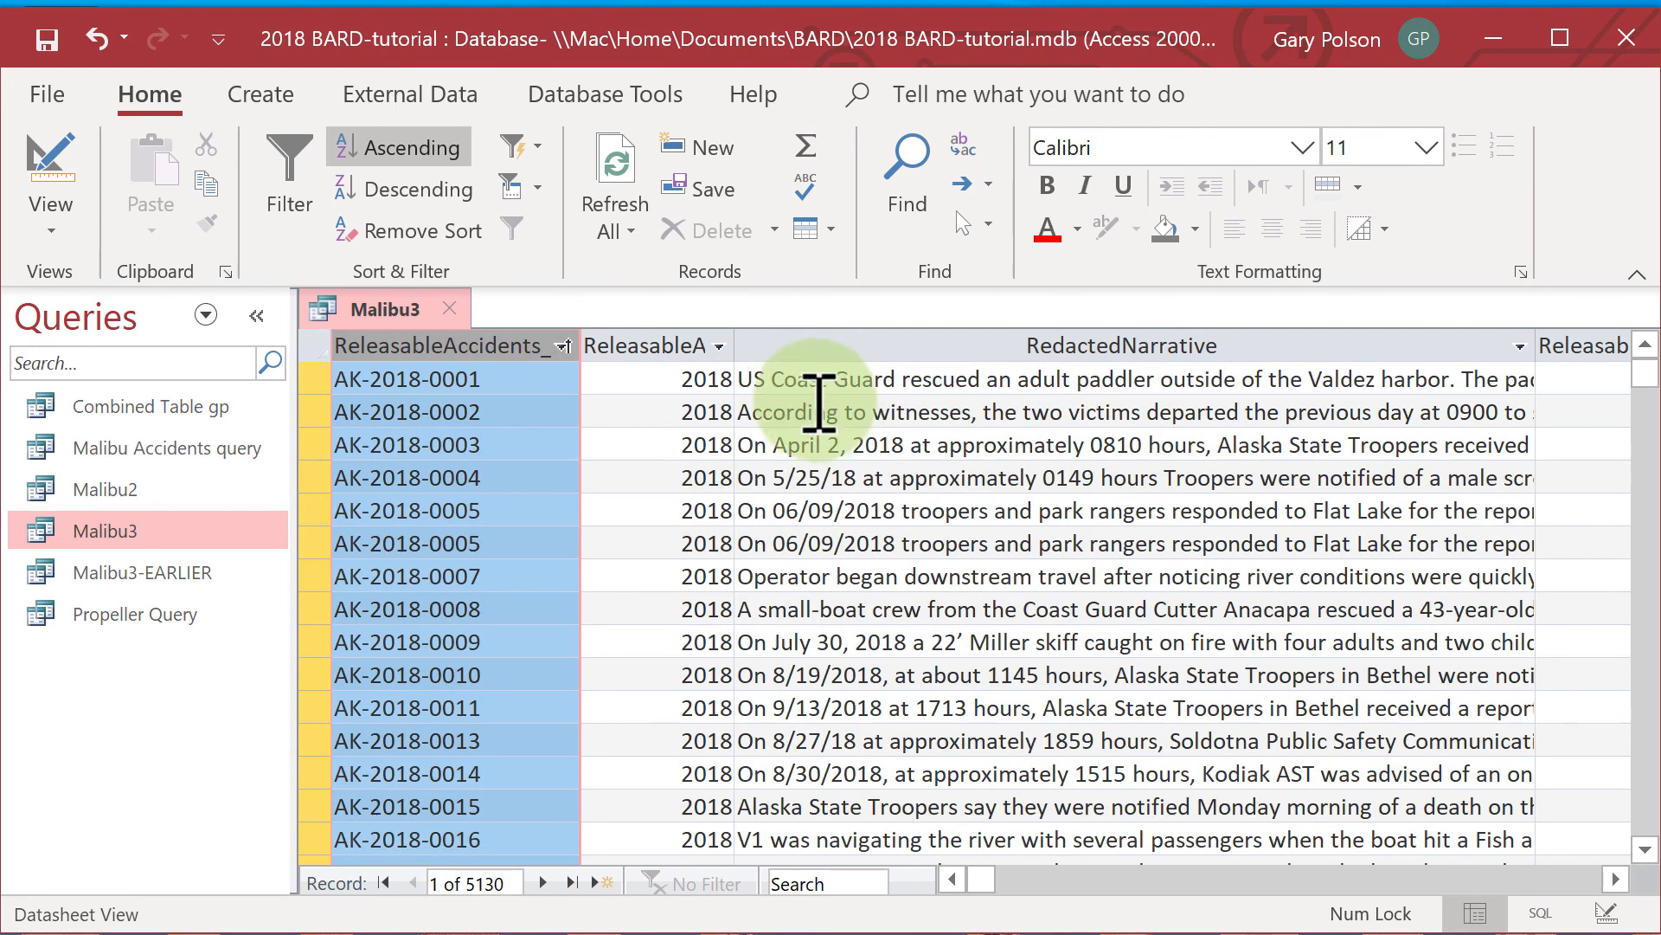
{"action": "left_click", "coordinate": [526, 389]}
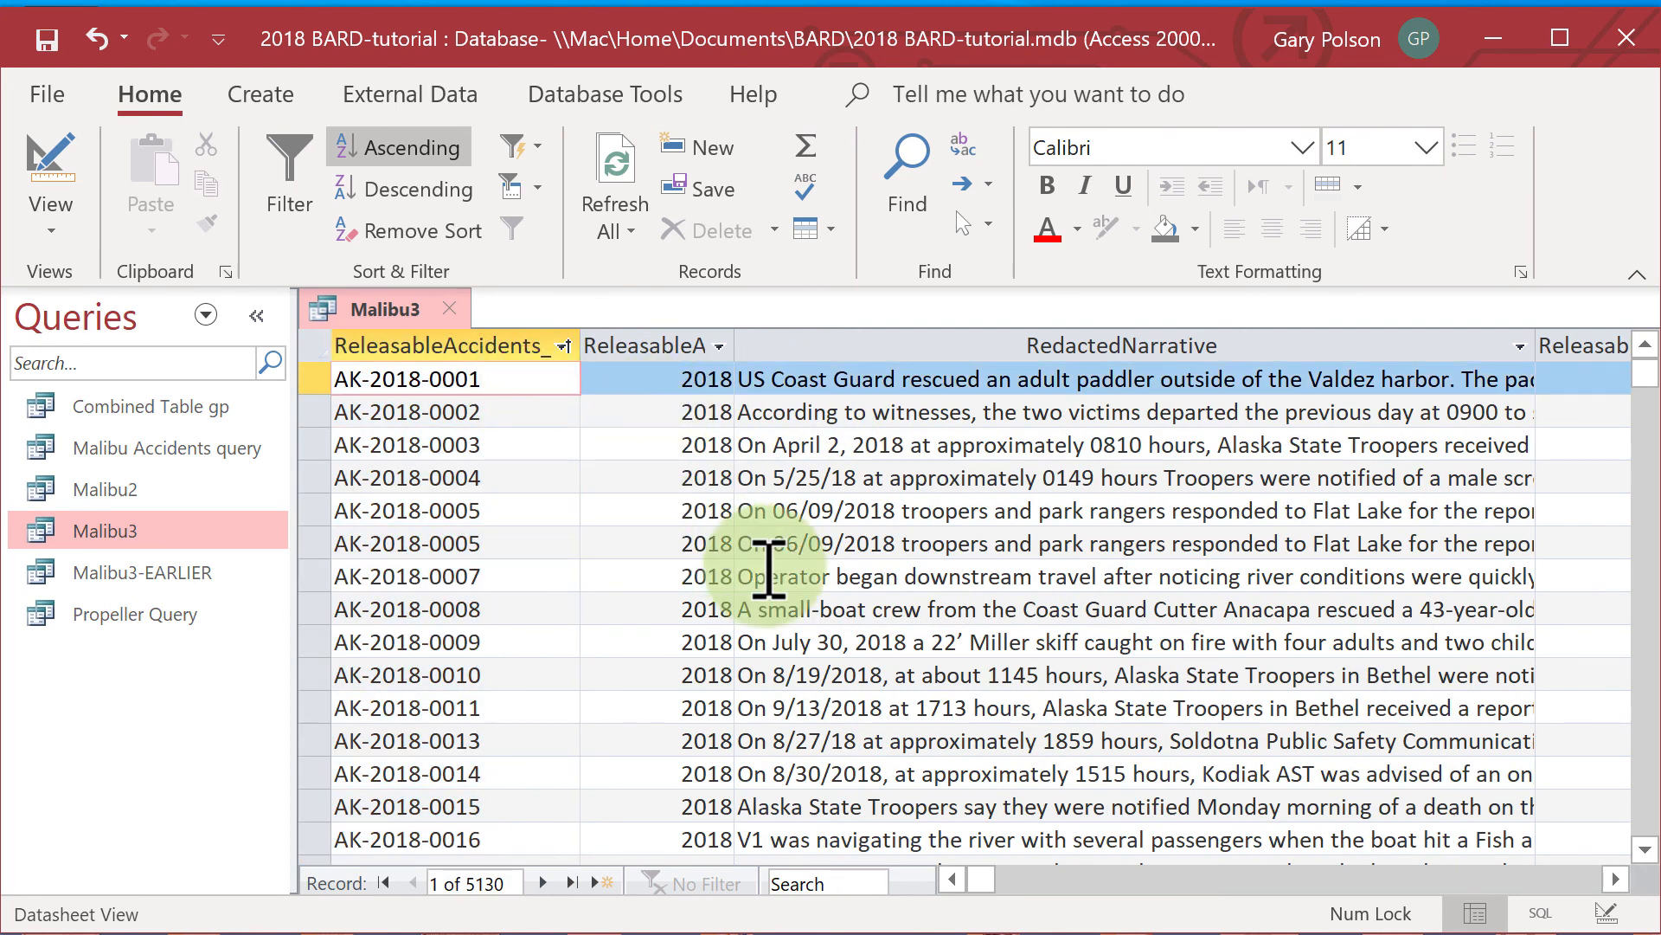